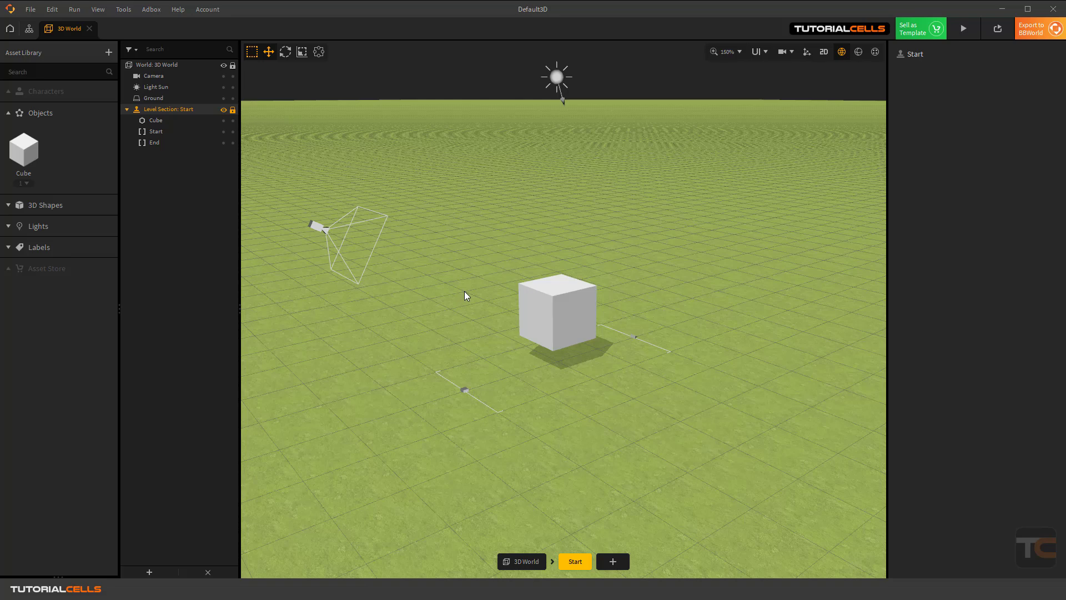
Bring up the project files folder window over the editor, move it clear of the scene and open the animated character folder.
mouse_move(558, 590)
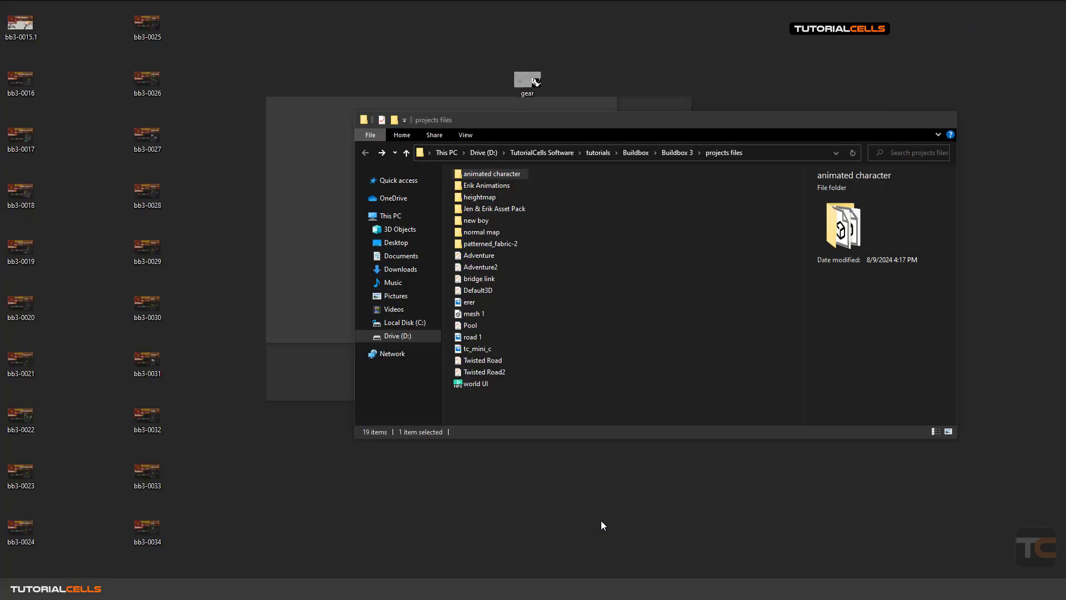
click(604, 524)
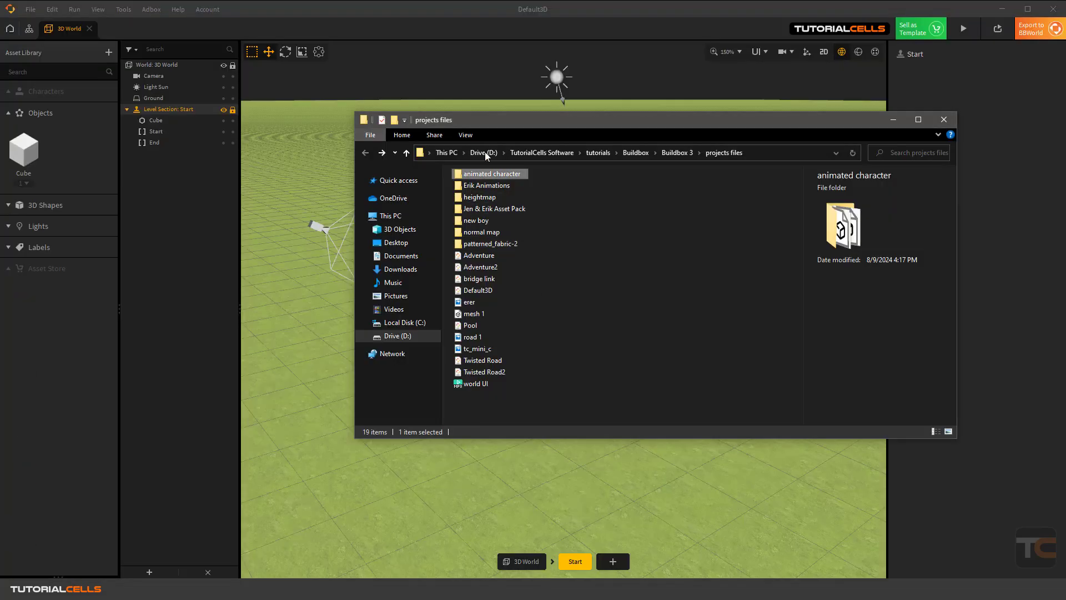
drag(504, 121, 694, 332)
double_click(675, 388)
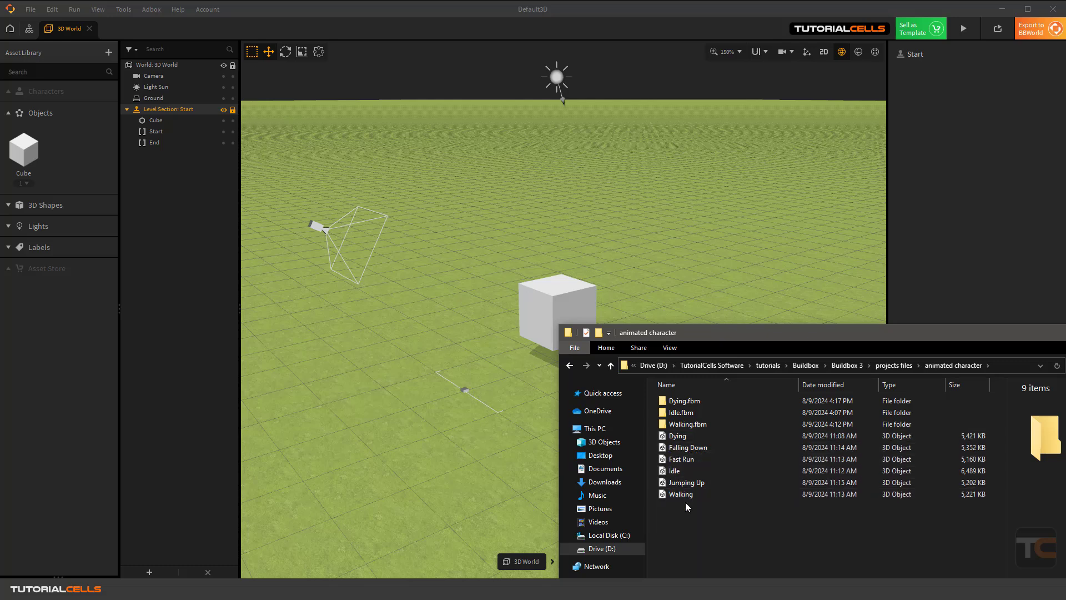
Bring the Idle 3D object file from the animated character folder into the 3D world for import and close the folder window.
click(679, 472)
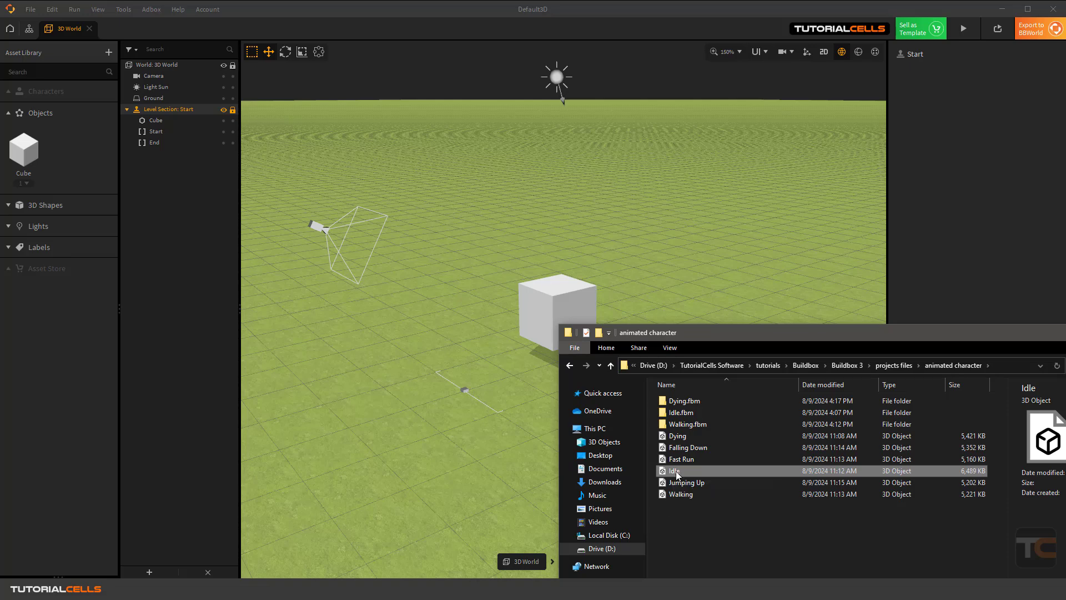
drag(675, 470, 412, 294)
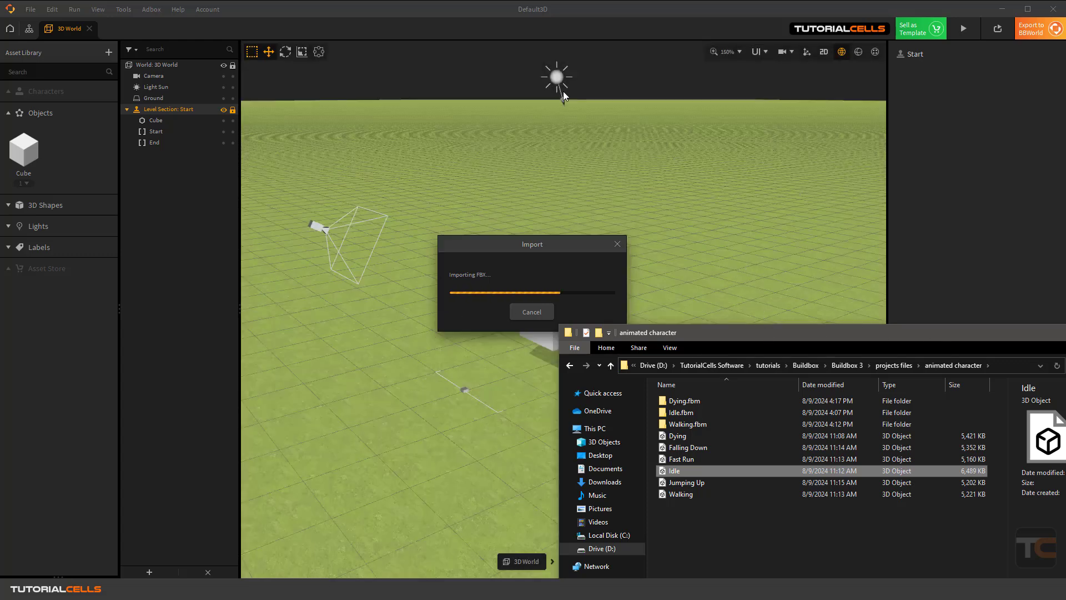
drag(767, 334, 569, 265)
drag(821, 262, 923, 295)
click(1032, 289)
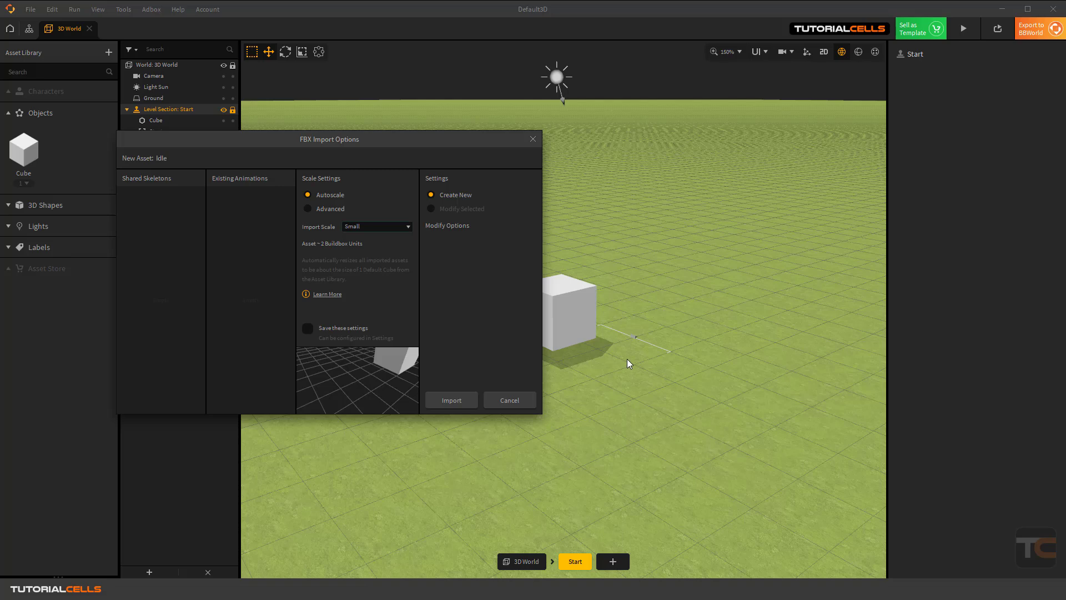
click(335, 212)
click(371, 227)
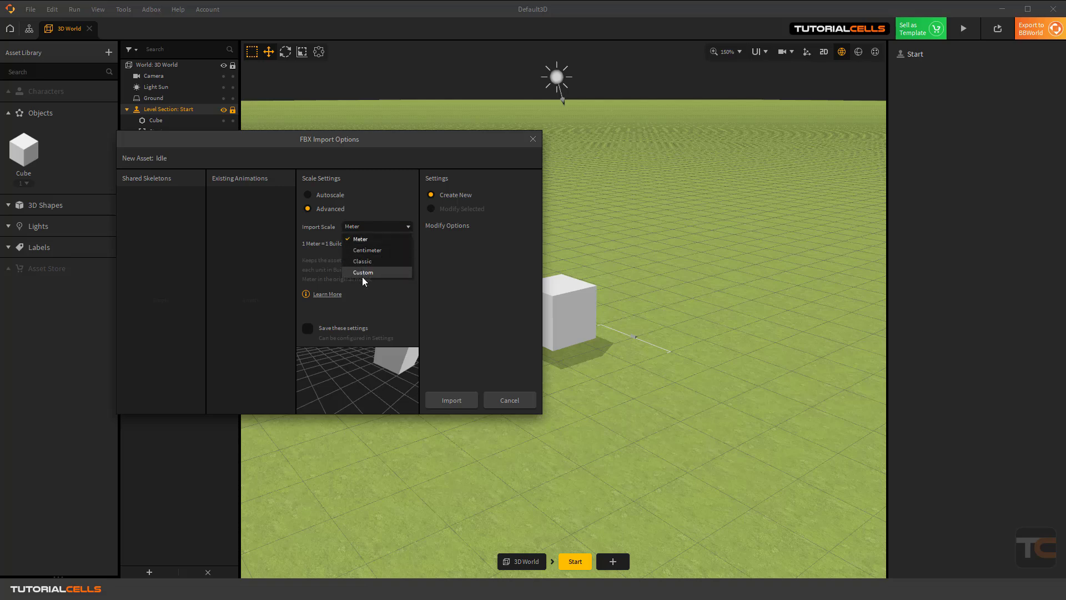
click(368, 294)
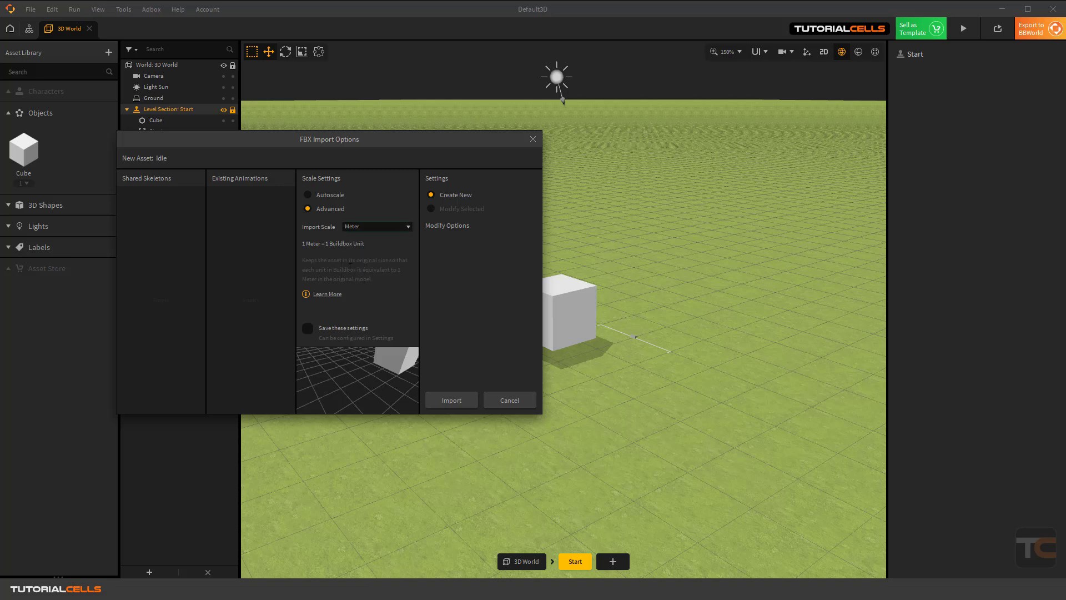
click(336, 197)
Import the Idle FBX as a new asset with Autoscale and the Small import scale.
drag(367, 139, 419, 140)
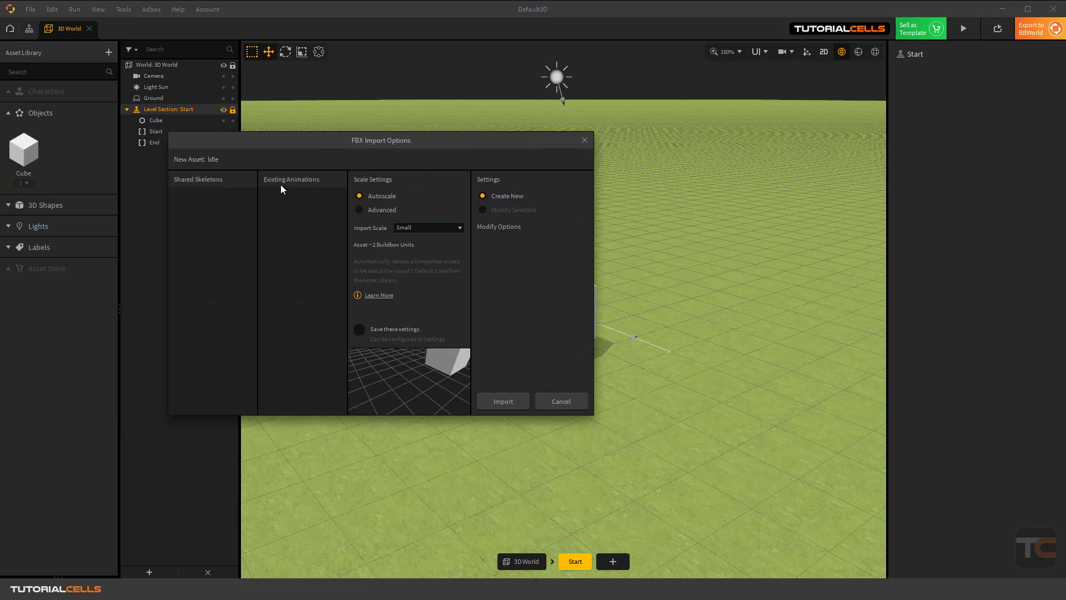
click(522, 400)
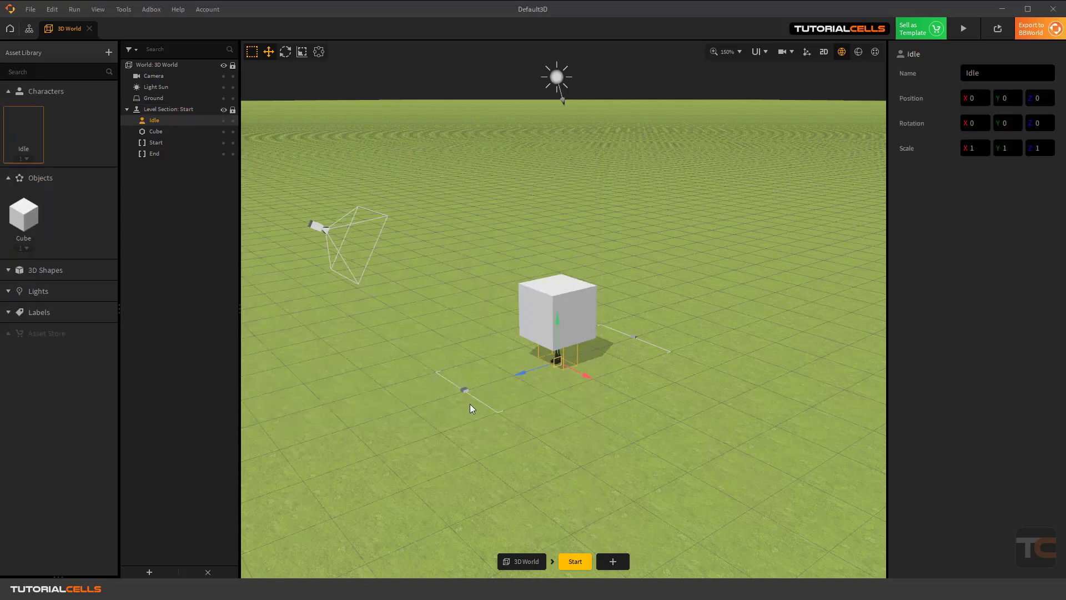
Move the Idle character about 2.18 units along Z, out in front of the cube, and duplicate it.
drag(523, 372, 473, 387)
right_drag(472, 384, 438, 396)
key(ctrl+d)
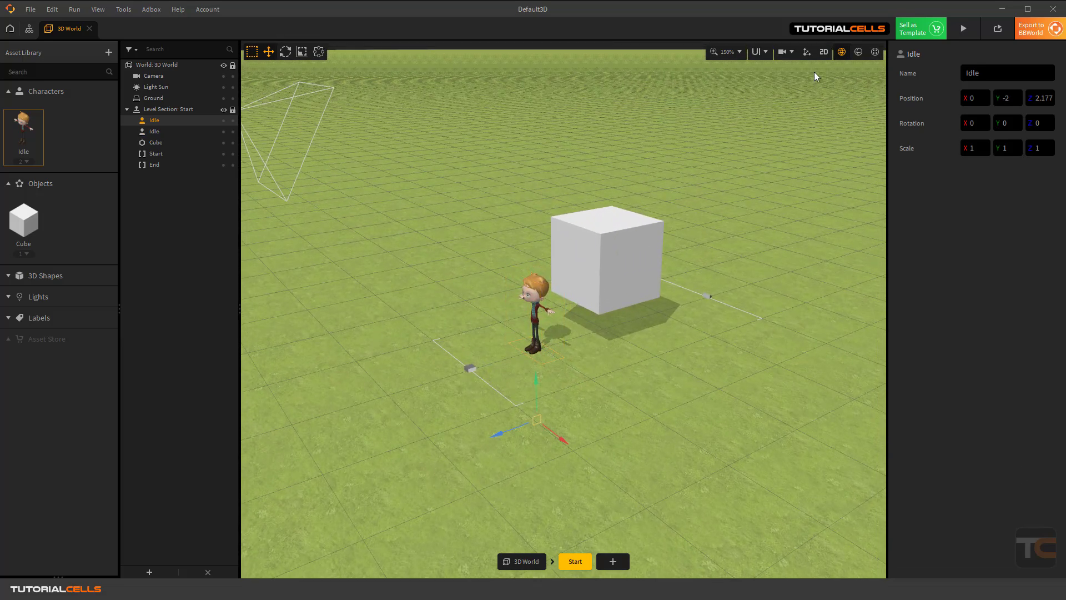
Check the character through the scene camera and in a game preview, closing both to return to the normal scene view.
click(787, 53)
right_drag(561, 311, 601, 286)
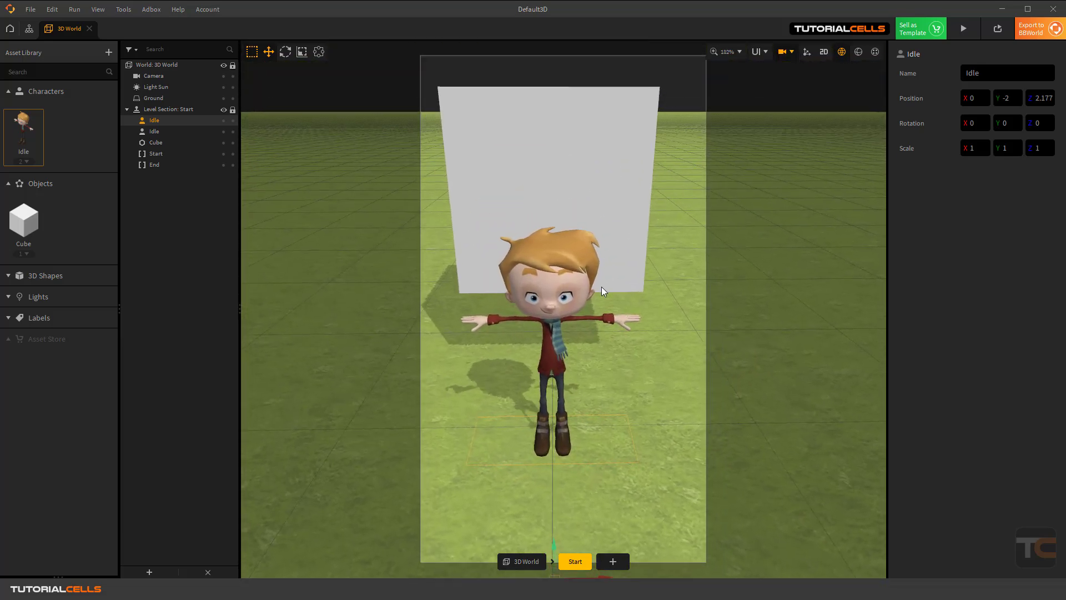
click(962, 30)
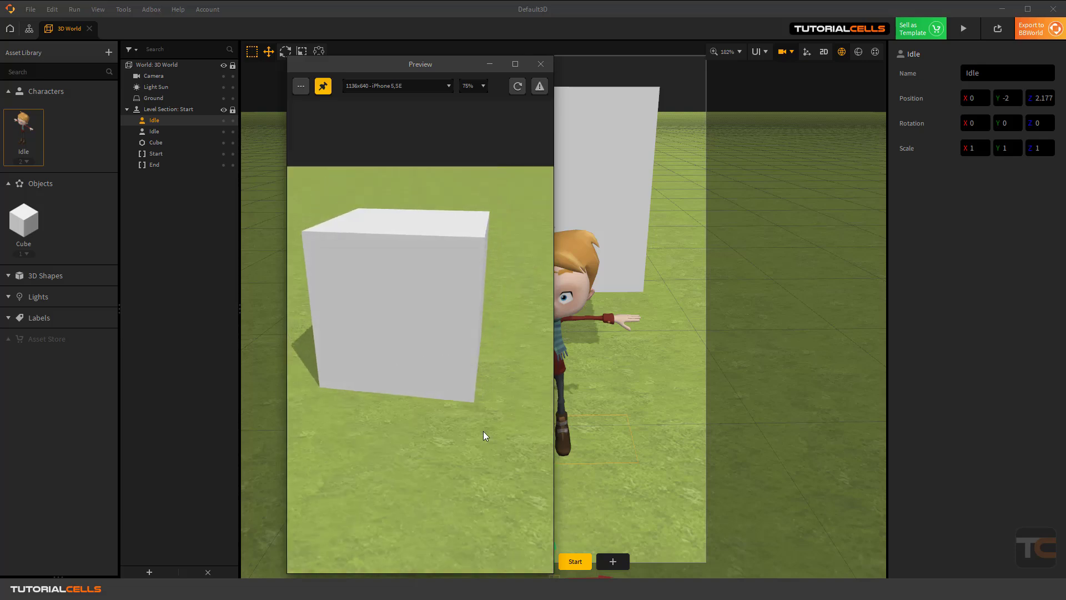
click(540, 64)
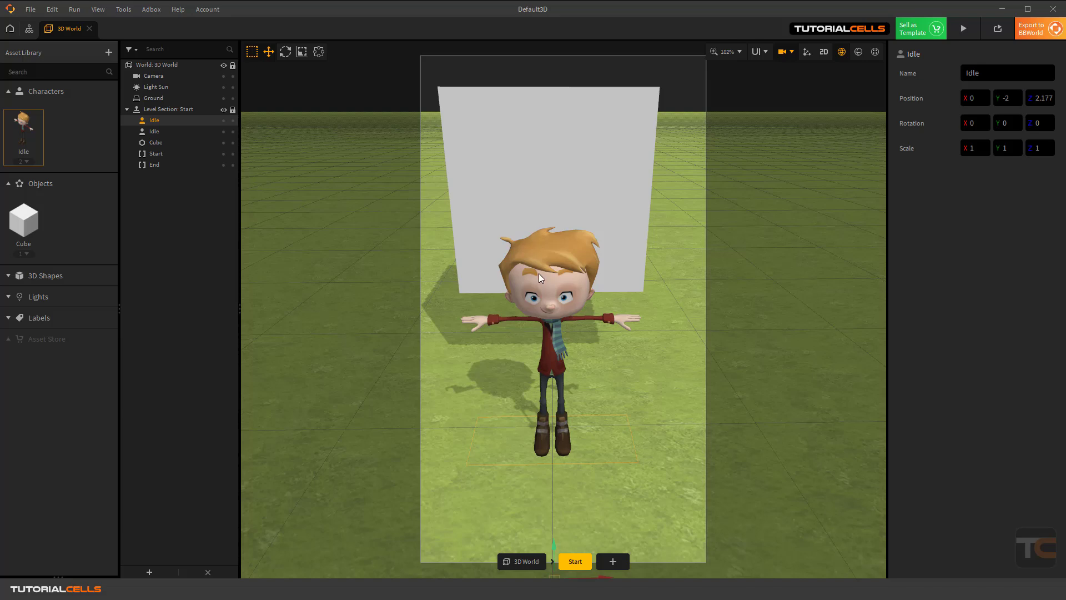
scroll(539, 273, down, 1)
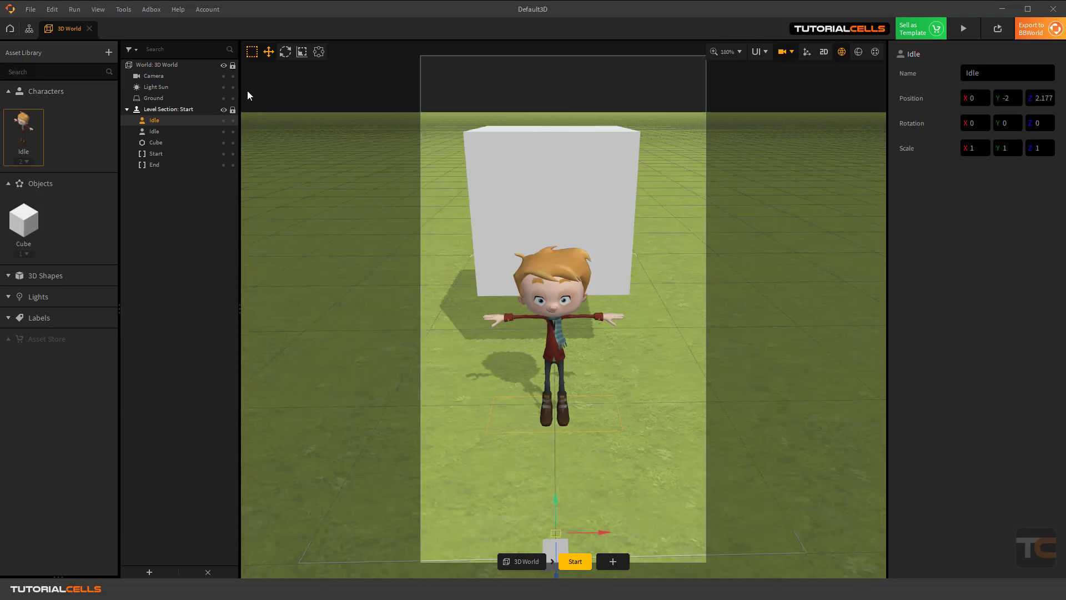
click(791, 56)
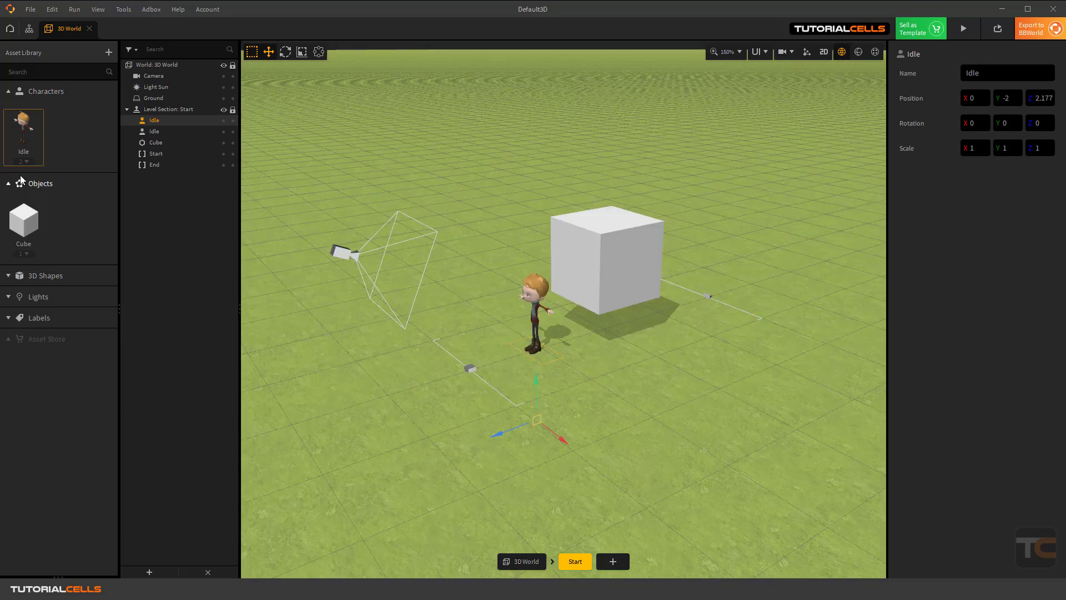
Open the Idle character's node map and spread its Start, animation and model nodes into a triangle.
click(39, 138)
double_click(23, 133)
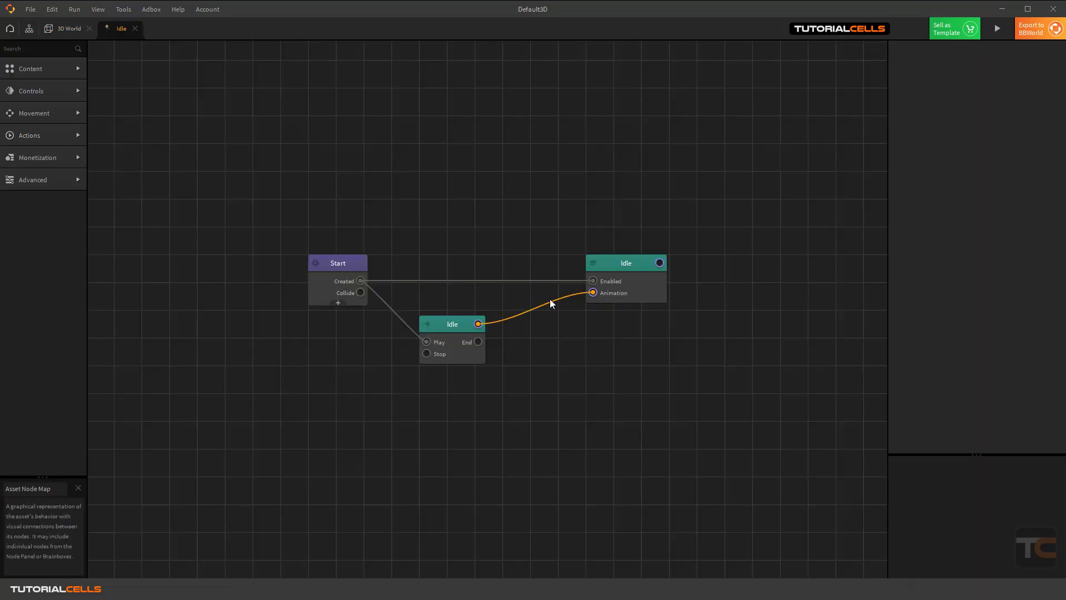
drag(339, 268, 317, 242)
drag(451, 321, 462, 384)
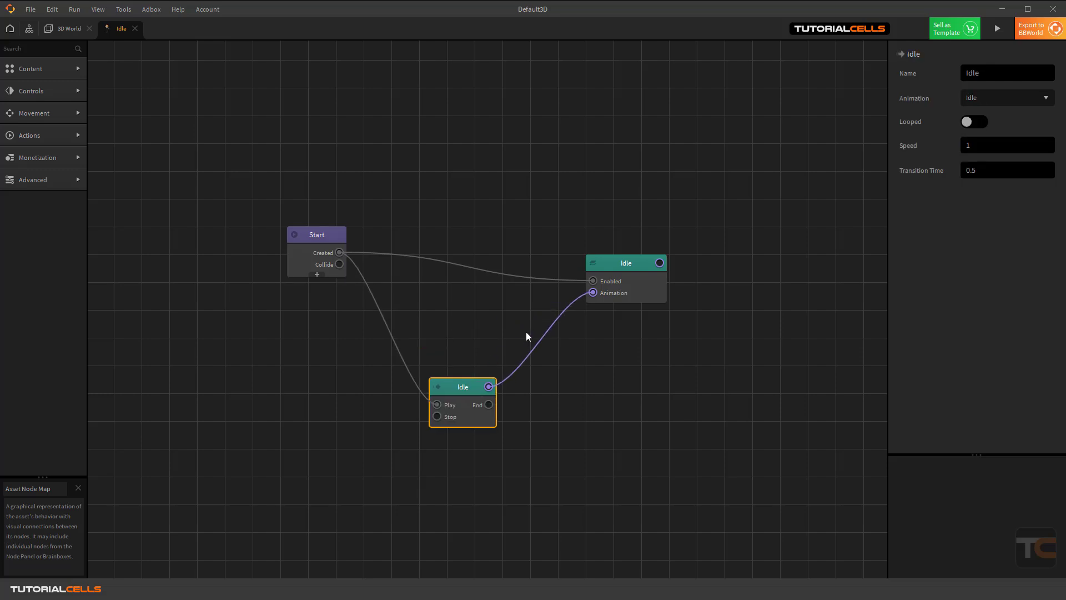
drag(621, 266, 631, 245)
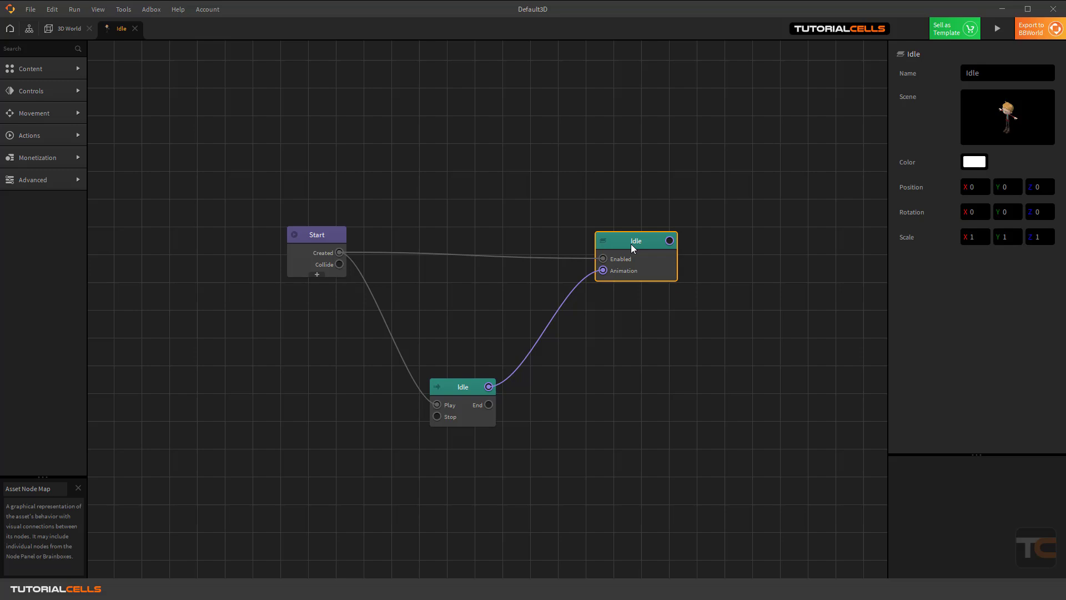
right_click(630, 244)
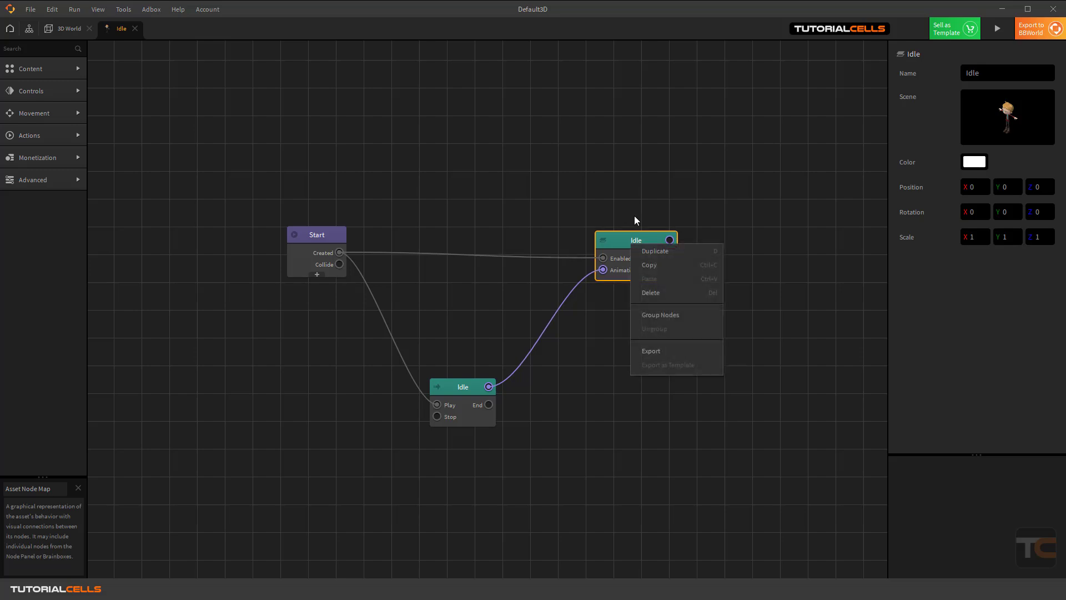
click(621, 233)
mouse_move(626, 237)
mouse_down()
mouse_move(597, 226)
mouse_move(608, 232)
mouse_up()
drag(469, 388, 468, 387)
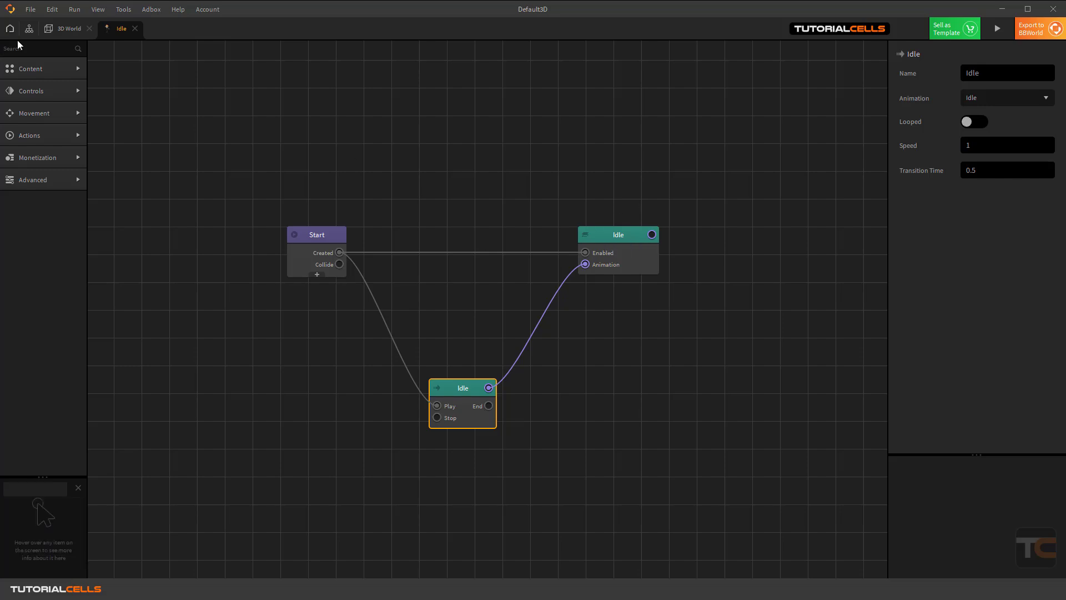
Review the Idle asset's properties in the 3D world and collapse its Start section and both Idle sections.
click(74, 31)
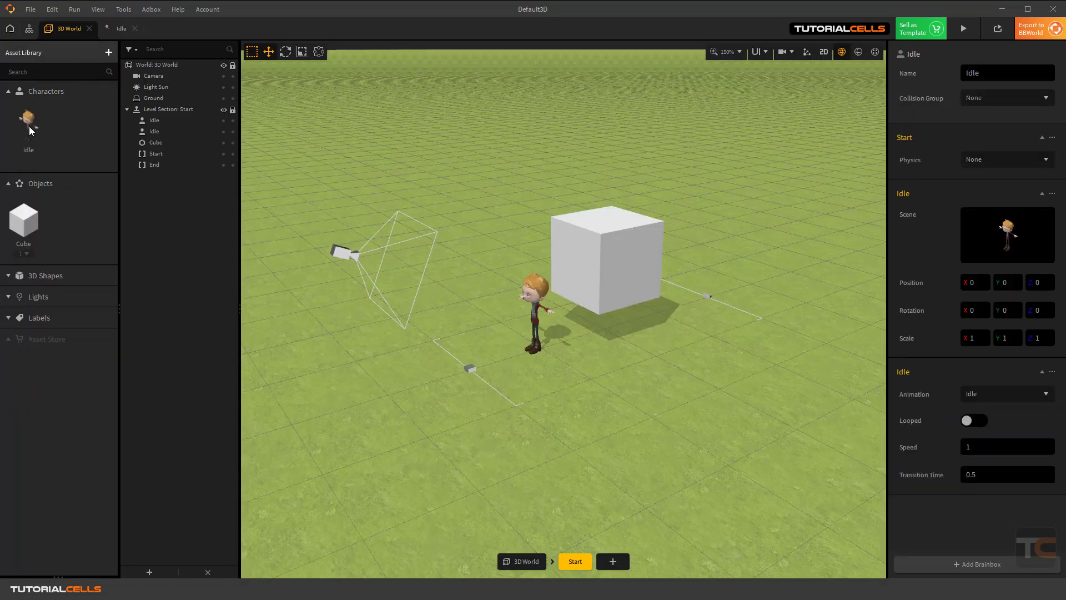
mouse_move(974, 221)
click(1043, 138)
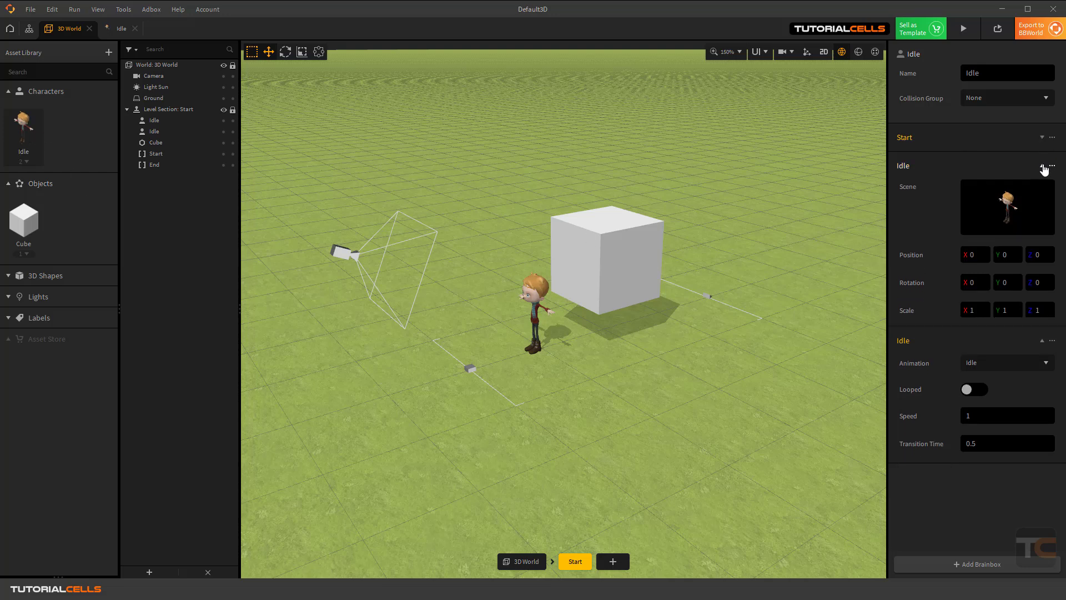
click(1042, 166)
click(1041, 193)
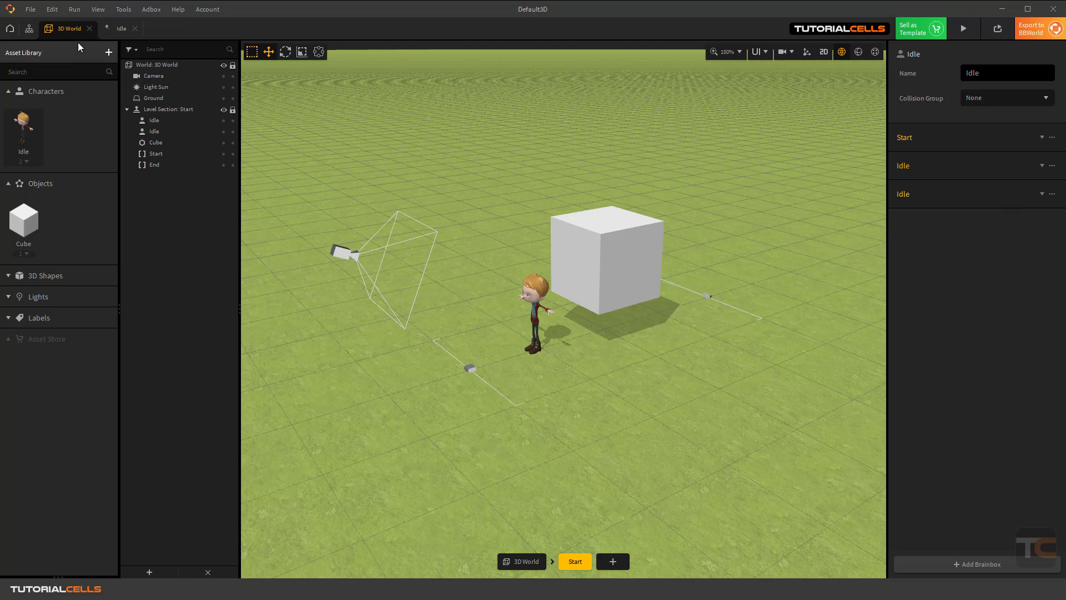
Rename the Idle model node in the character's node map to sub Idle.
click(115, 25)
drag(470, 367, 463, 364)
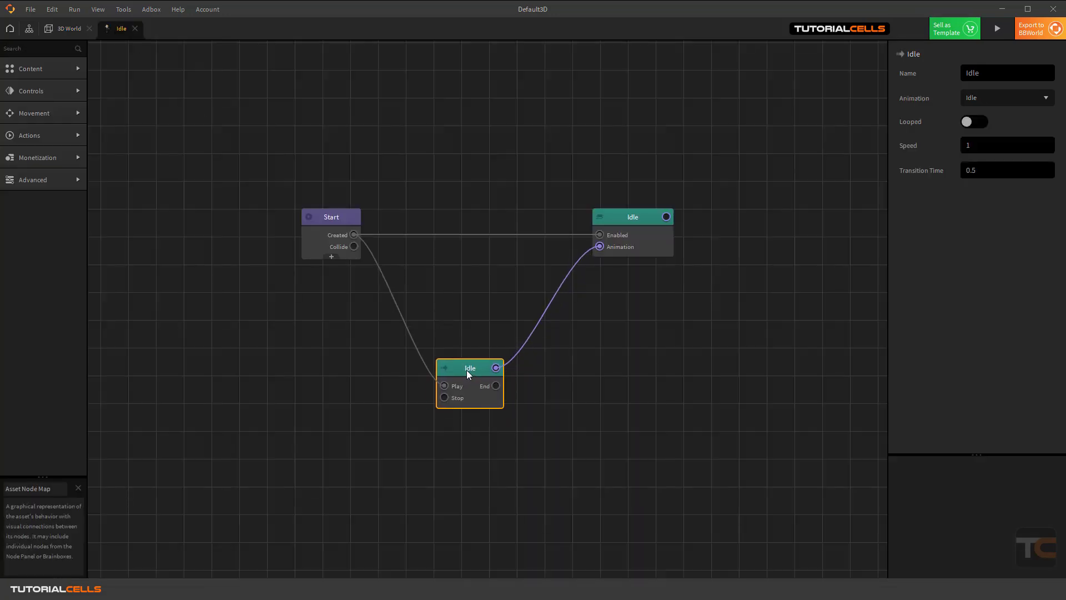
drag(624, 227, 631, 227)
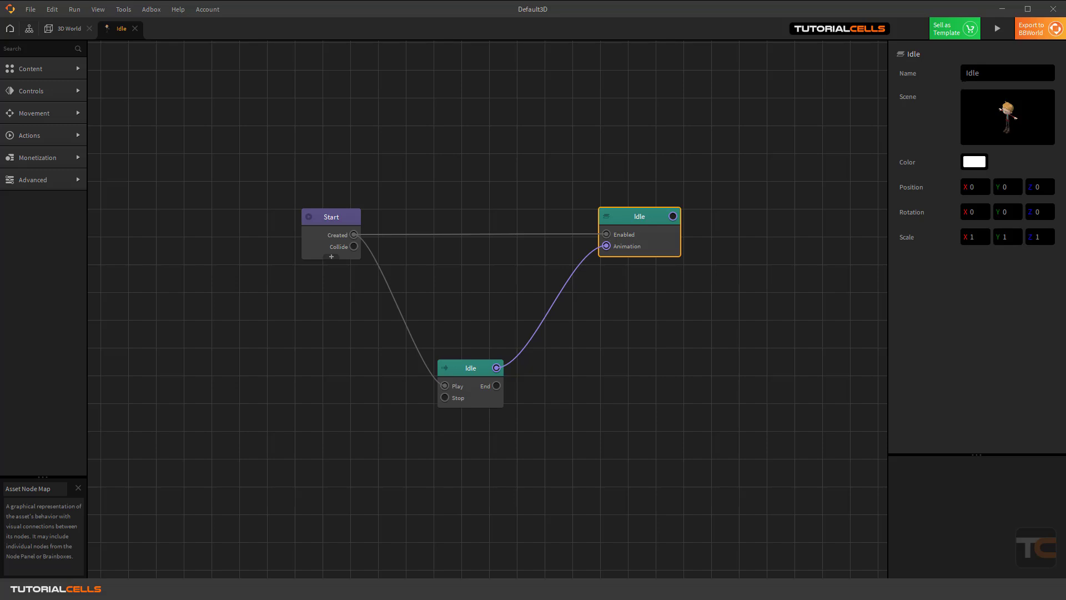
click(966, 75)
text(sub)
key(Return)
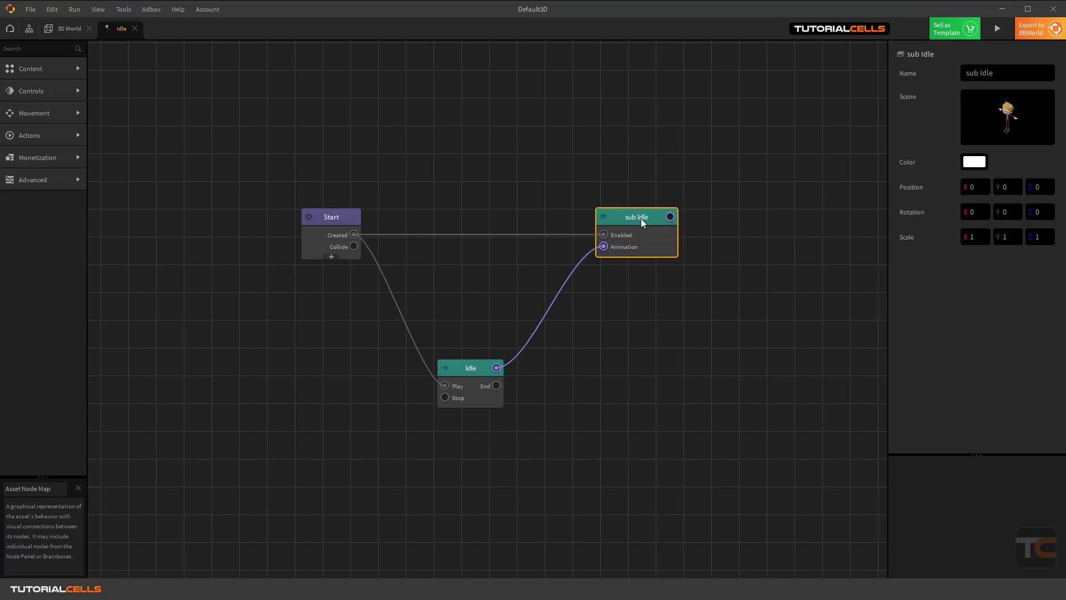
Check the Idle animation node's animation and speed settings and turn on its Looped option.
mouse_move(1001, 112)
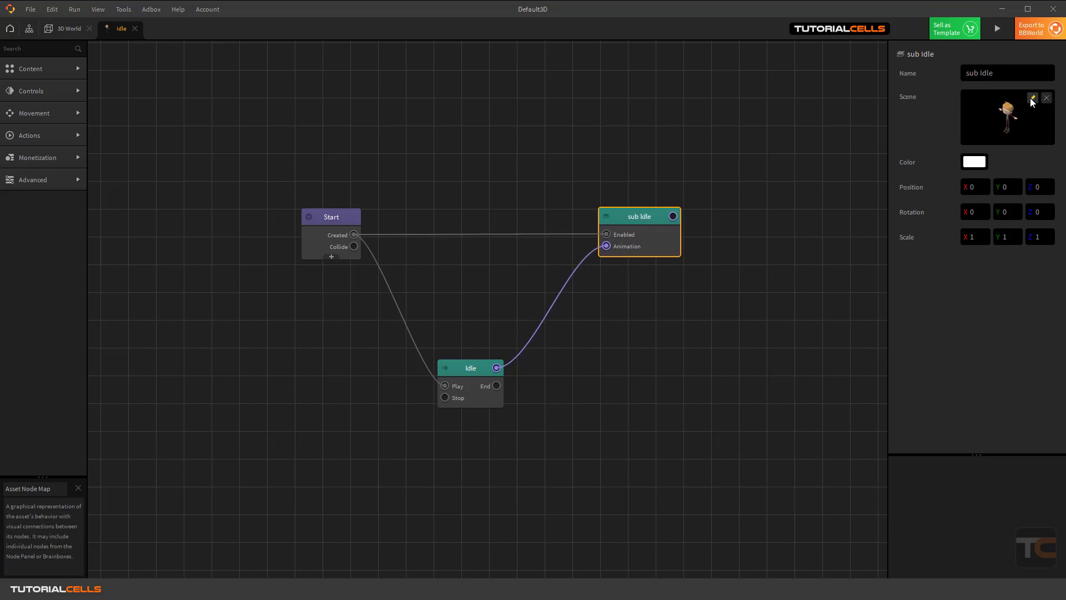
drag(469, 369, 472, 370)
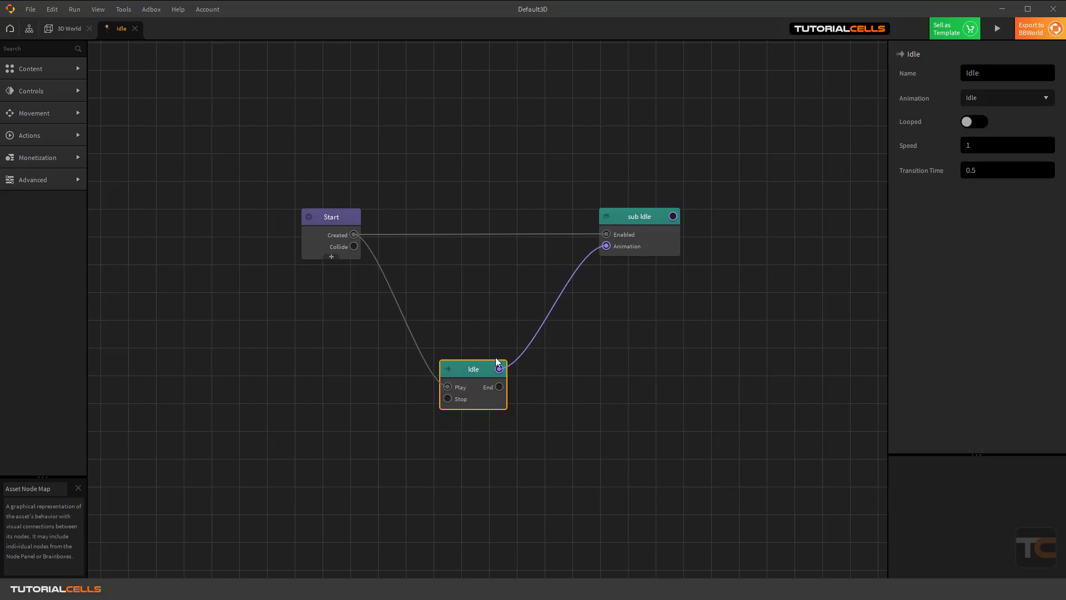
click(992, 103)
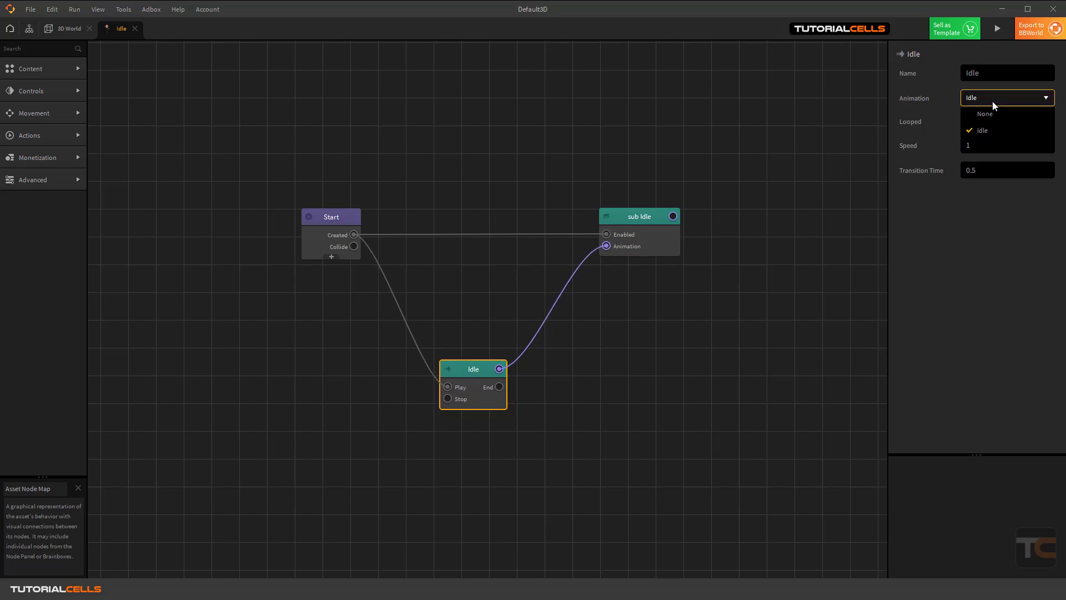
click(948, 273)
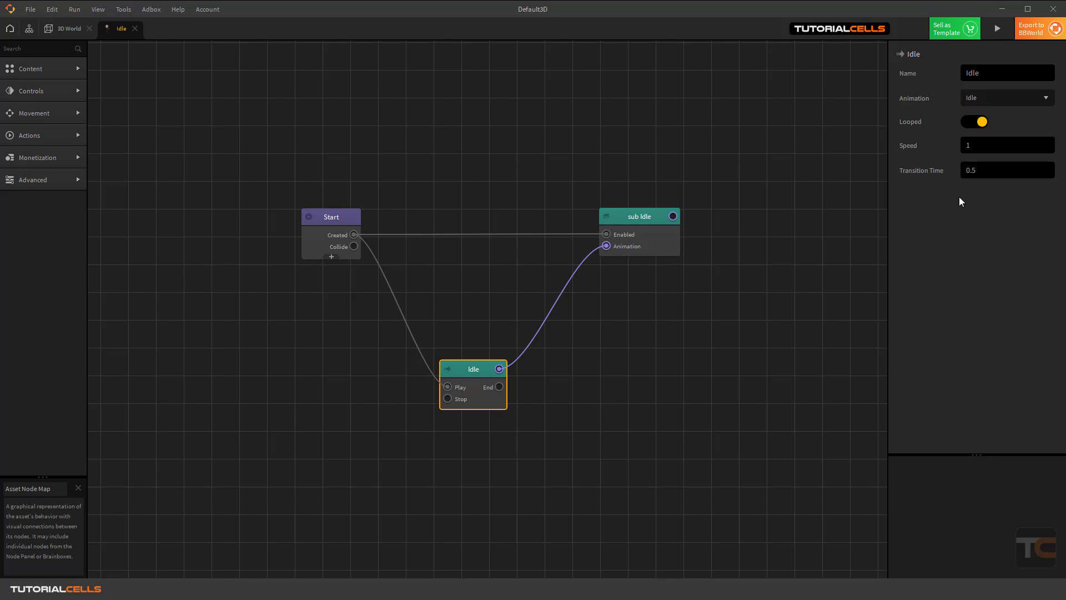
click(978, 145)
key(Tab)
Open the sub Idle node's scene in the Sub Scene Manager and collapse its sections from Boy01_Head_Geo through Boy01_Scarf_Geo.
click(634, 223)
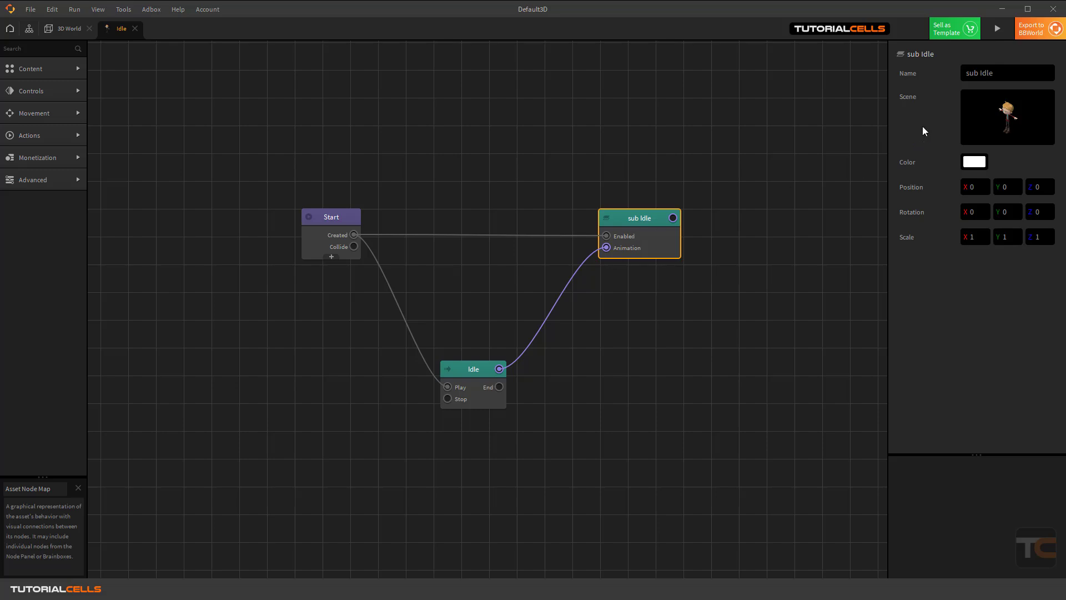
mouse_move(1018, 97)
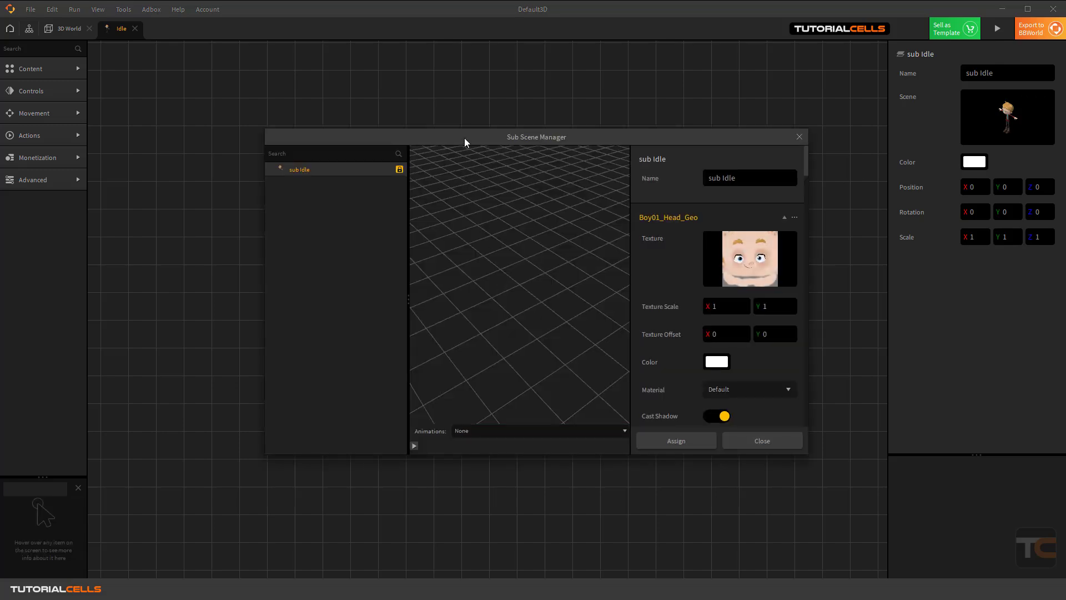
drag(464, 137, 454, 141)
click(773, 220)
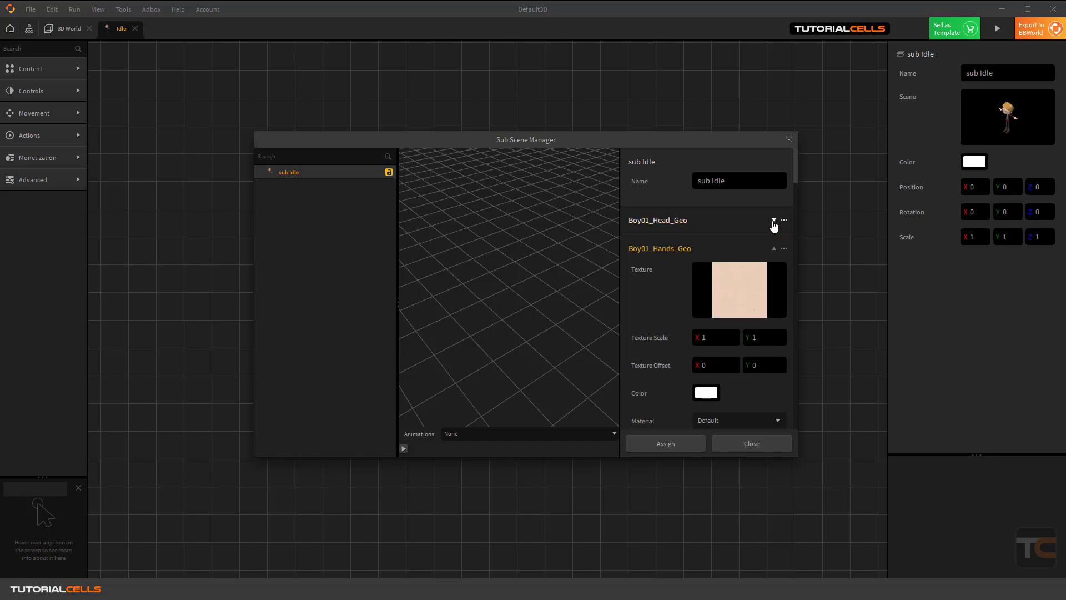
click(774, 249)
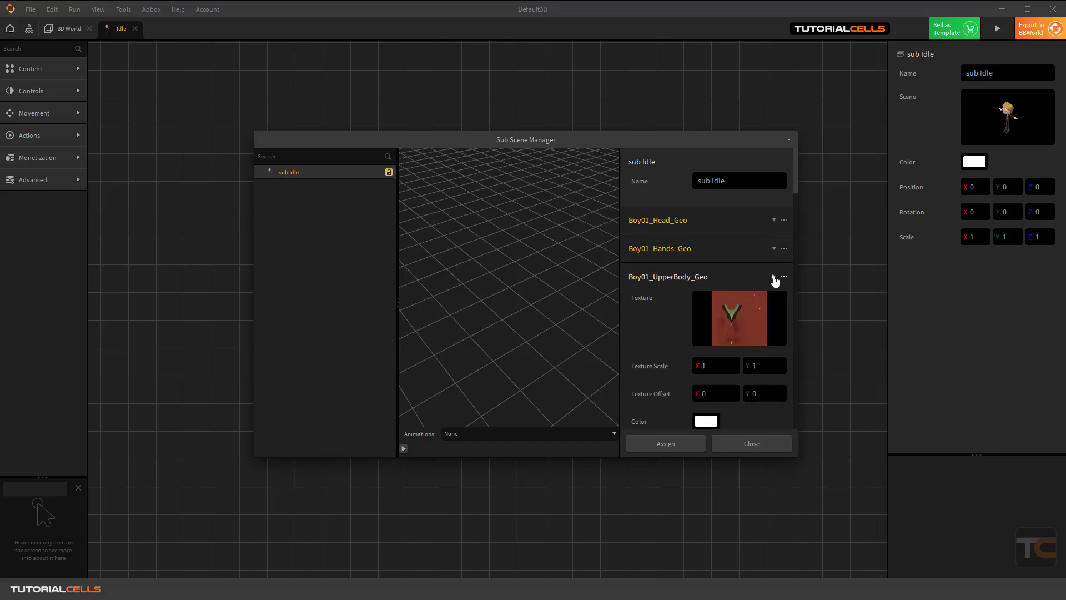
click(774, 277)
click(774, 305)
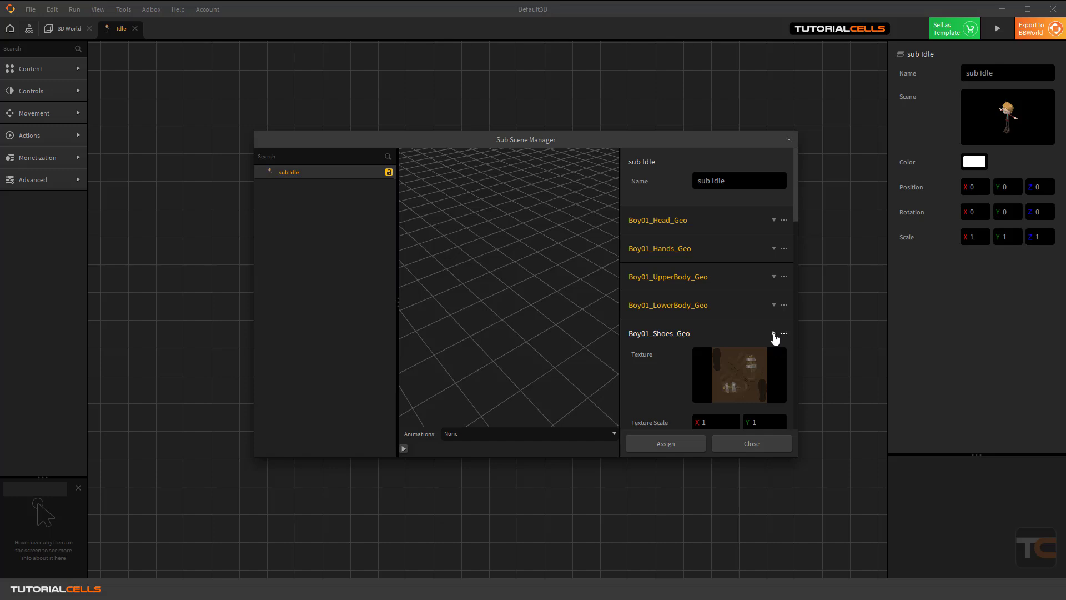
click(773, 333)
click(774, 362)
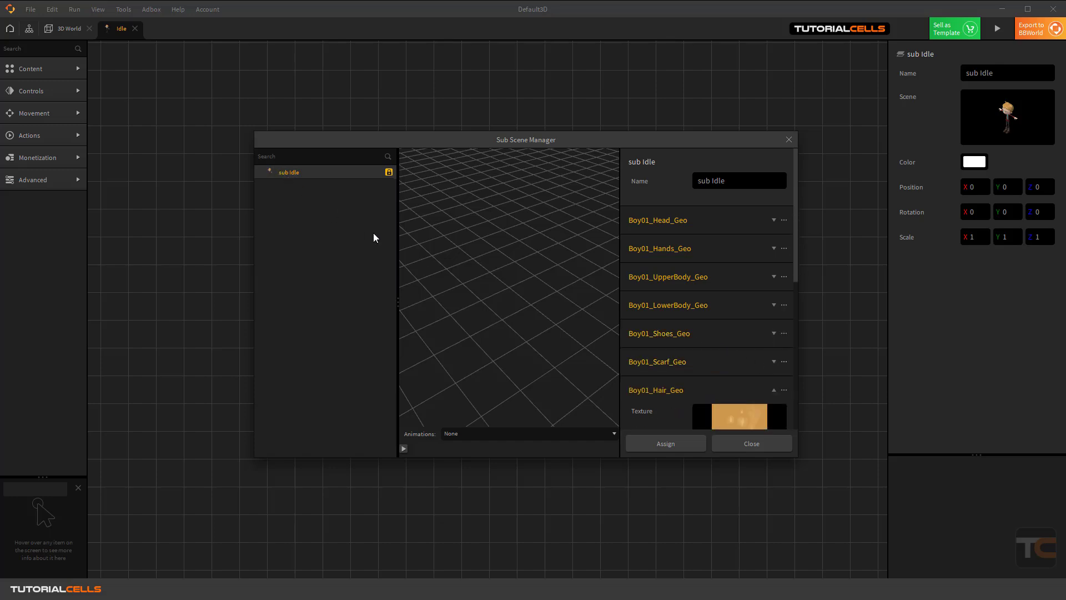
Check the animations choice and preview area of the sub Idle scene, and close the Sub Scene Manager.
click(521, 430)
click(514, 322)
drag(510, 140, 508, 141)
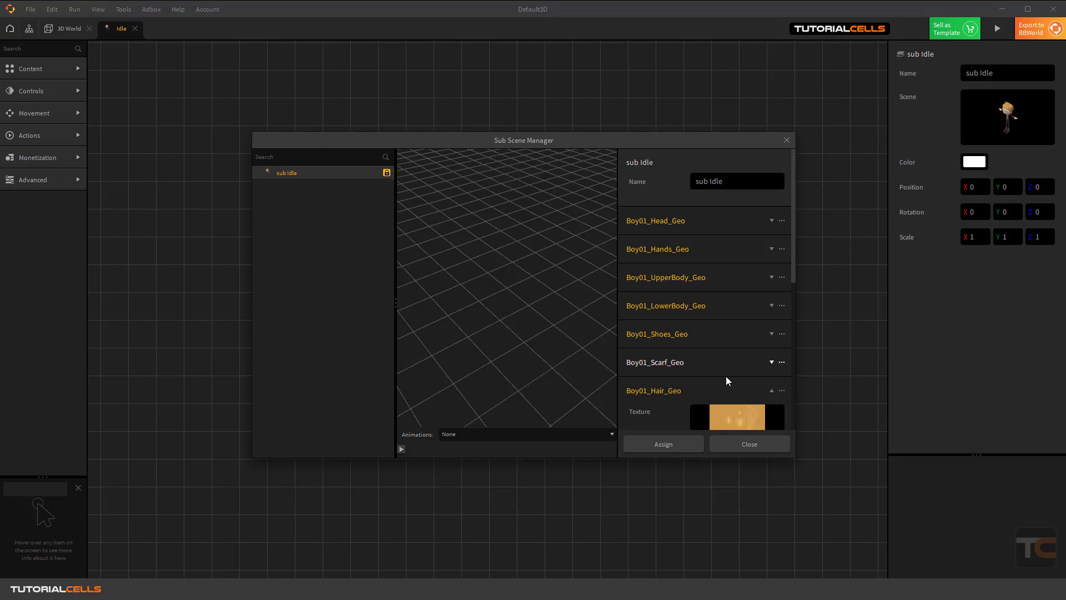
click(738, 446)
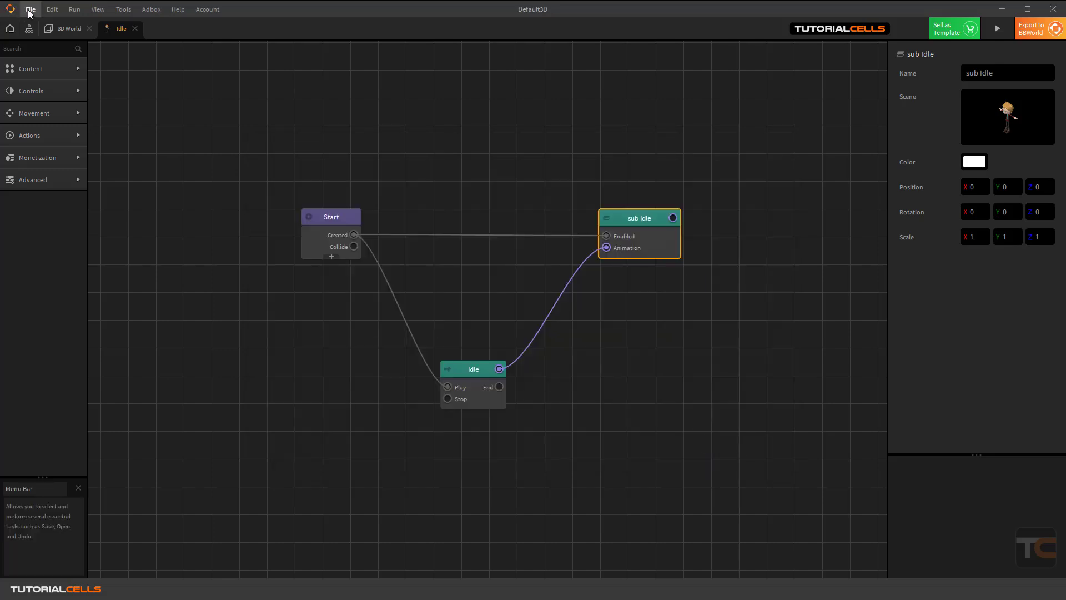
Return to the 3D World and delete the Idle character from the Asset Library, confirming the deletion.
click(65, 29)
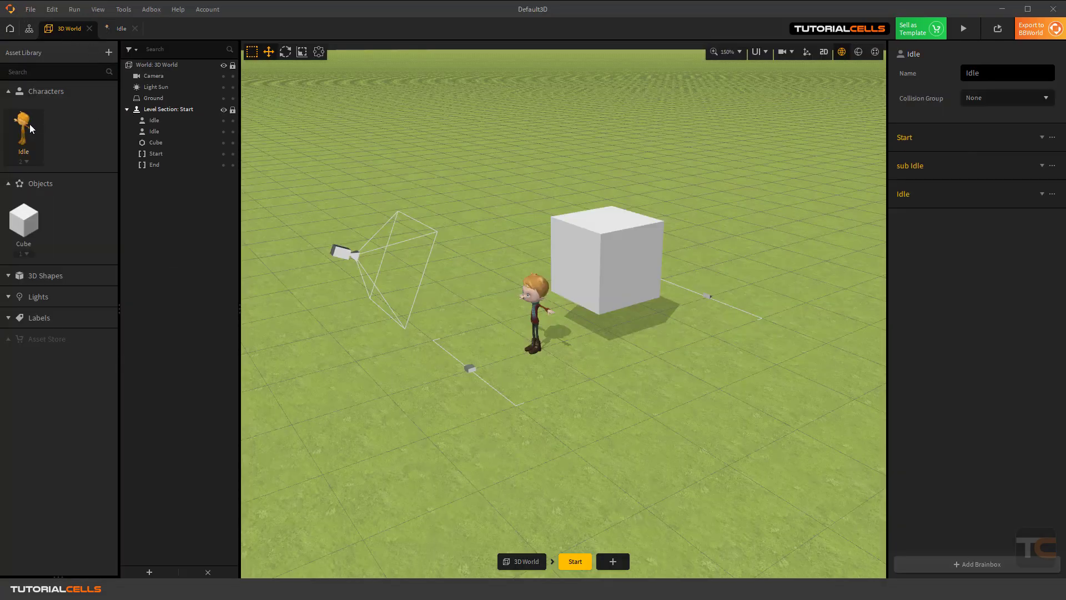
key(Delete)
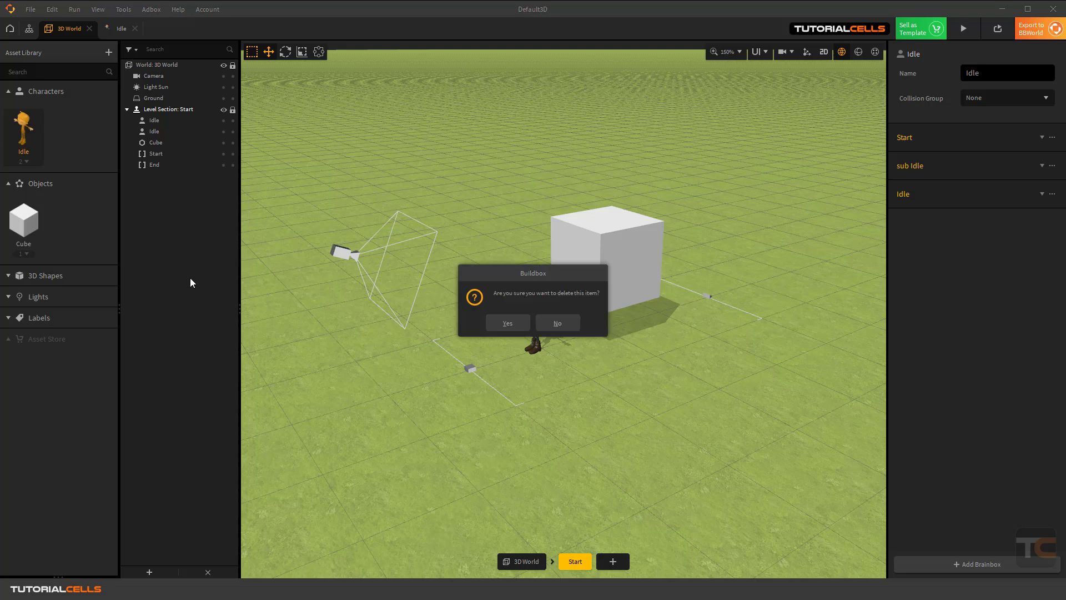
click(506, 323)
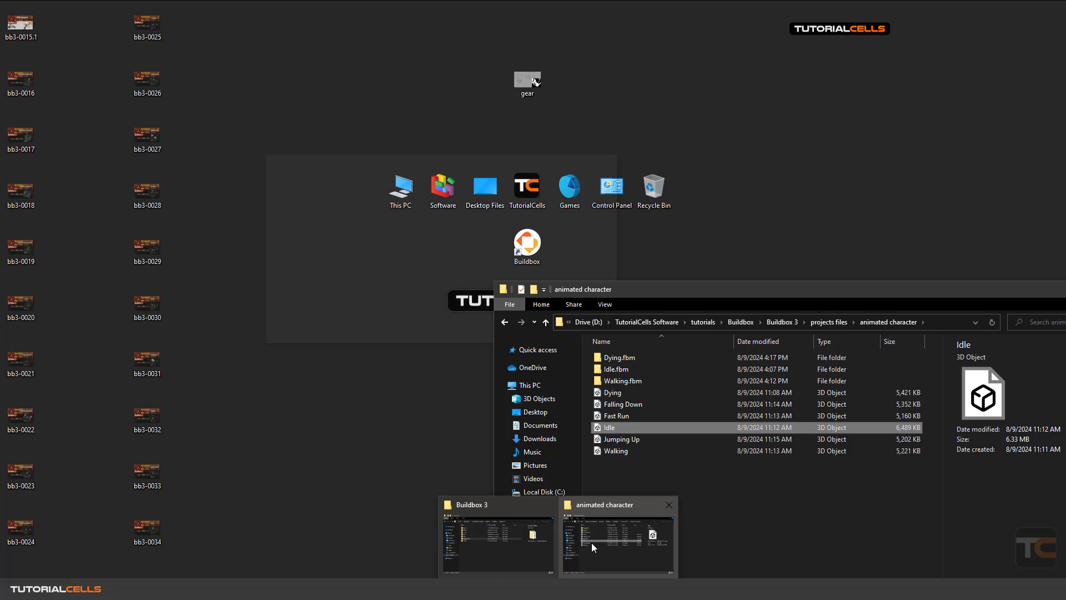
Switch to the file explorer and examine the model files in the animated character and Erik Animations folders.
click(591, 542)
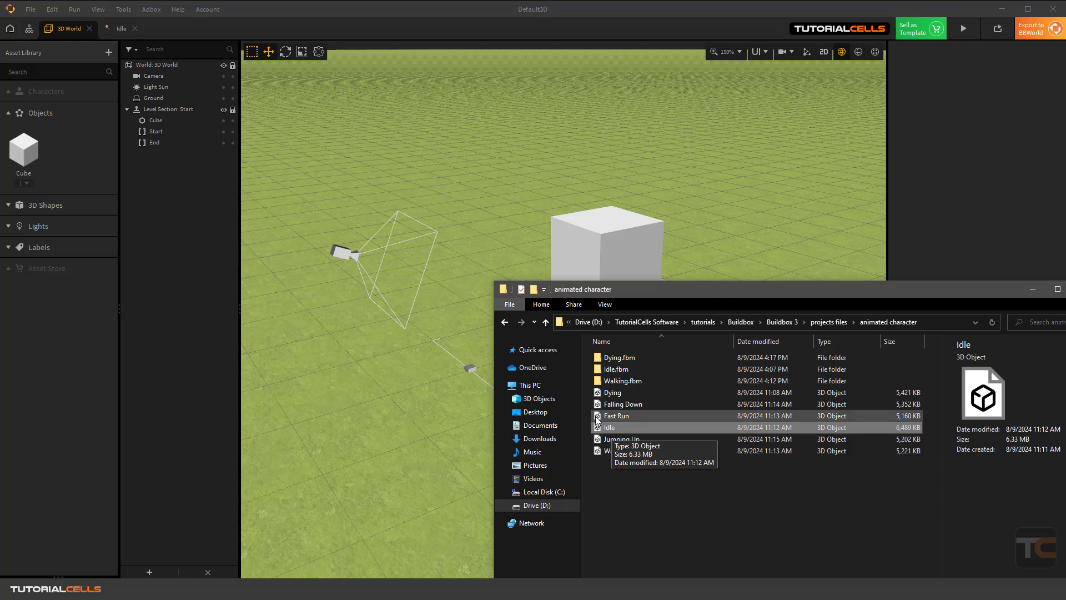
click(505, 323)
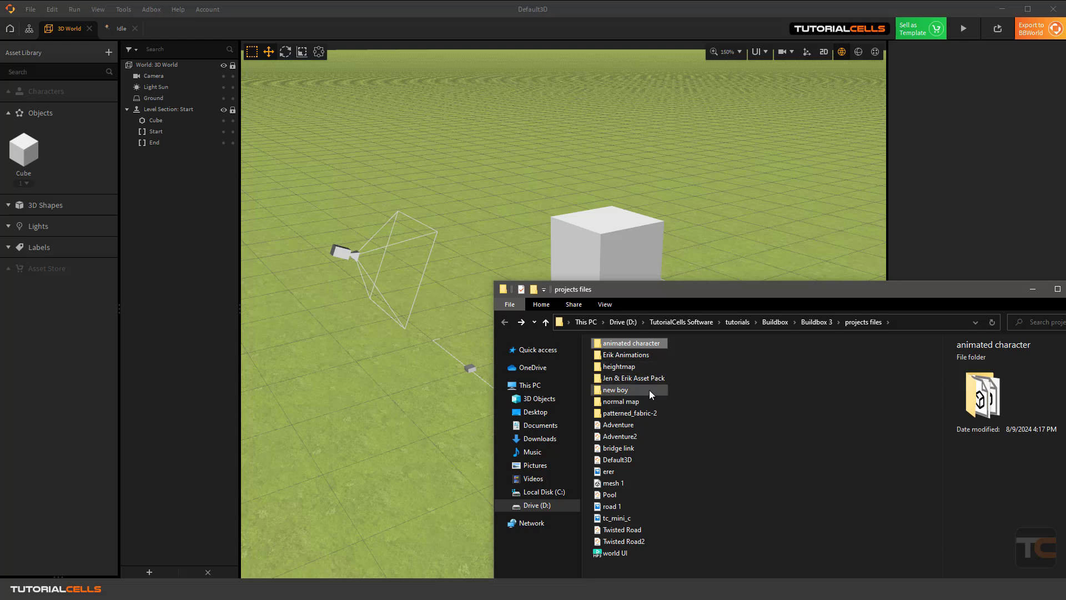
double_click(647, 358)
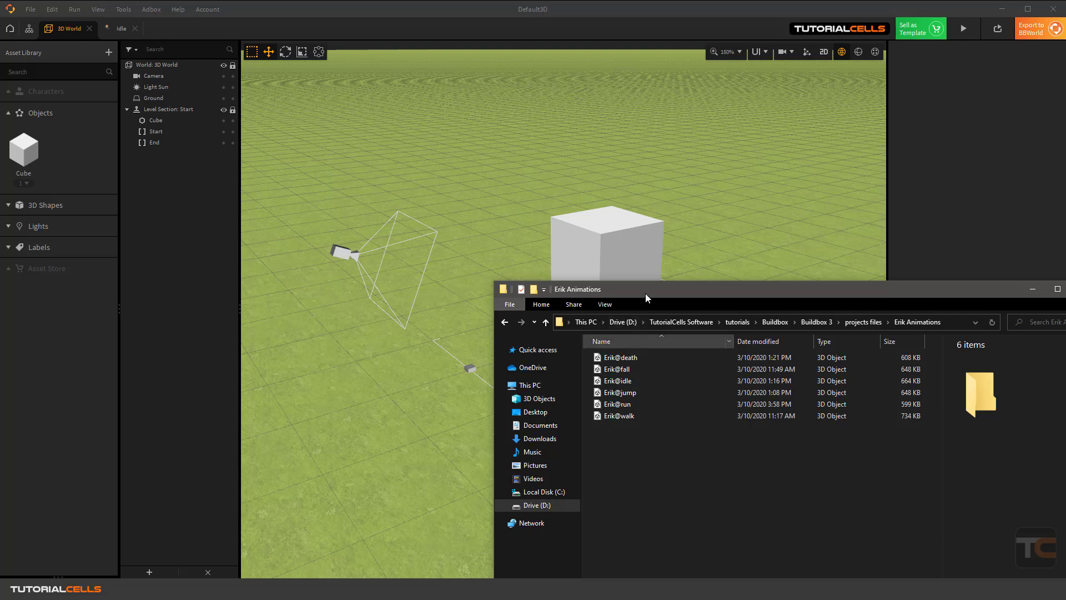
drag(646, 293, 685, 324)
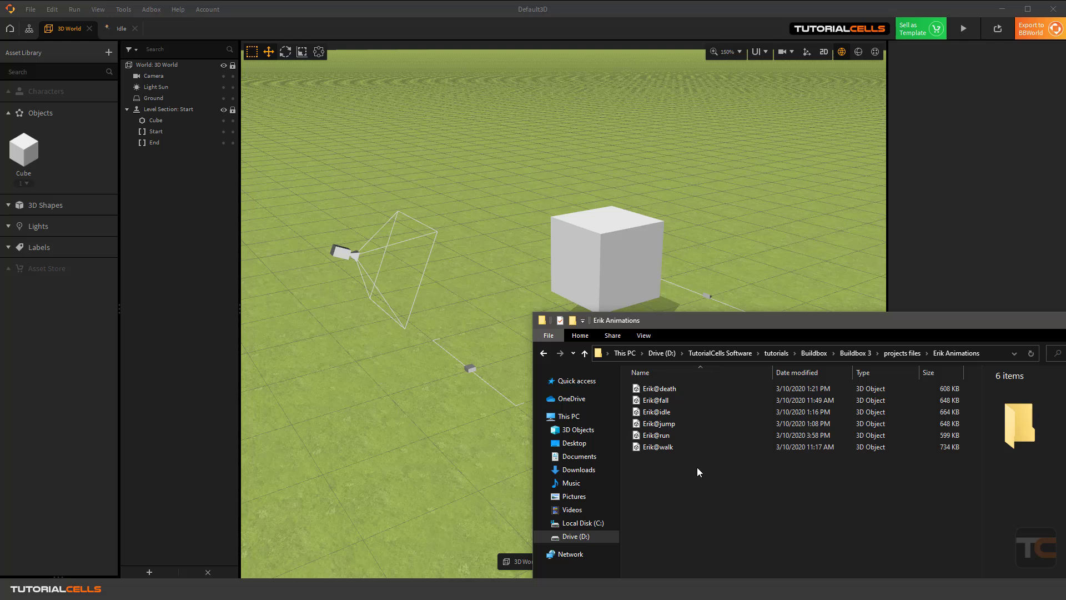
click(543, 352)
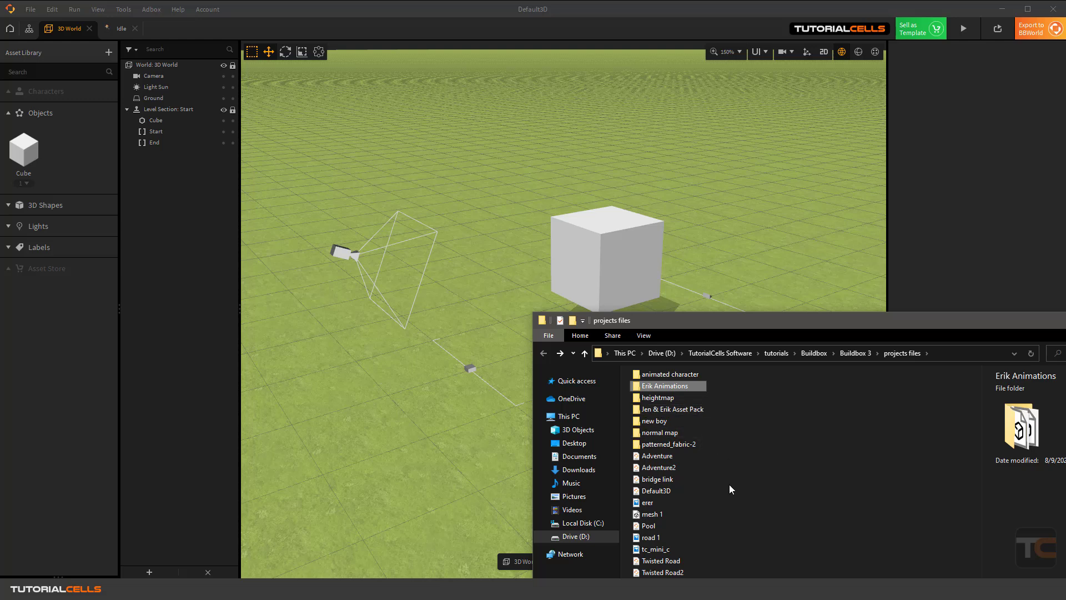
Import mesh 1 from the projects files folder as a new autoscaled Small asset and raise it to about 1.18 on Y.
drag(722, 321, 751, 332)
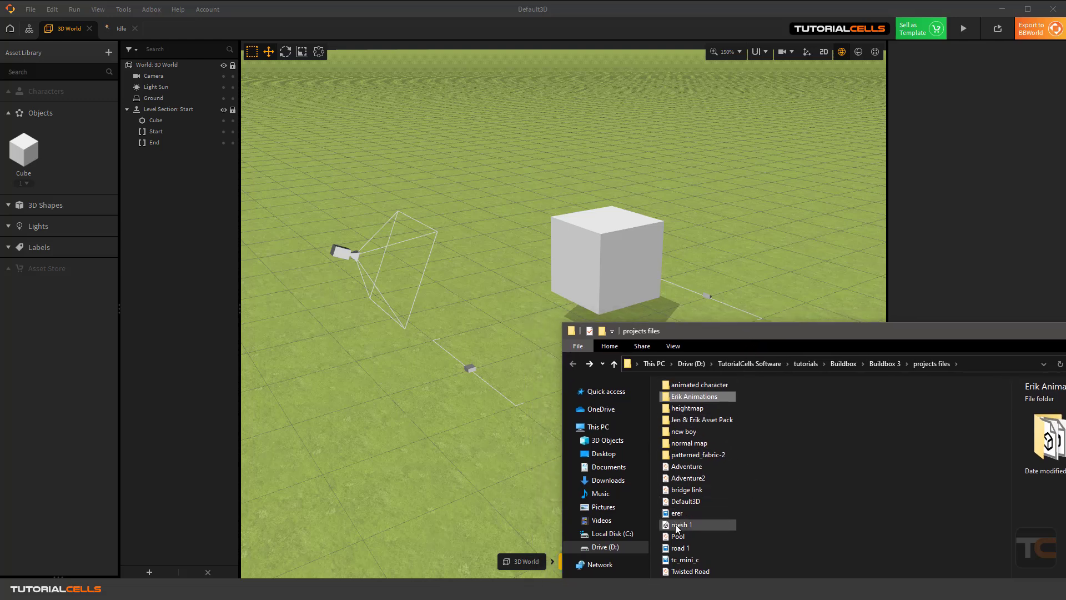
drag(678, 526, 408, 306)
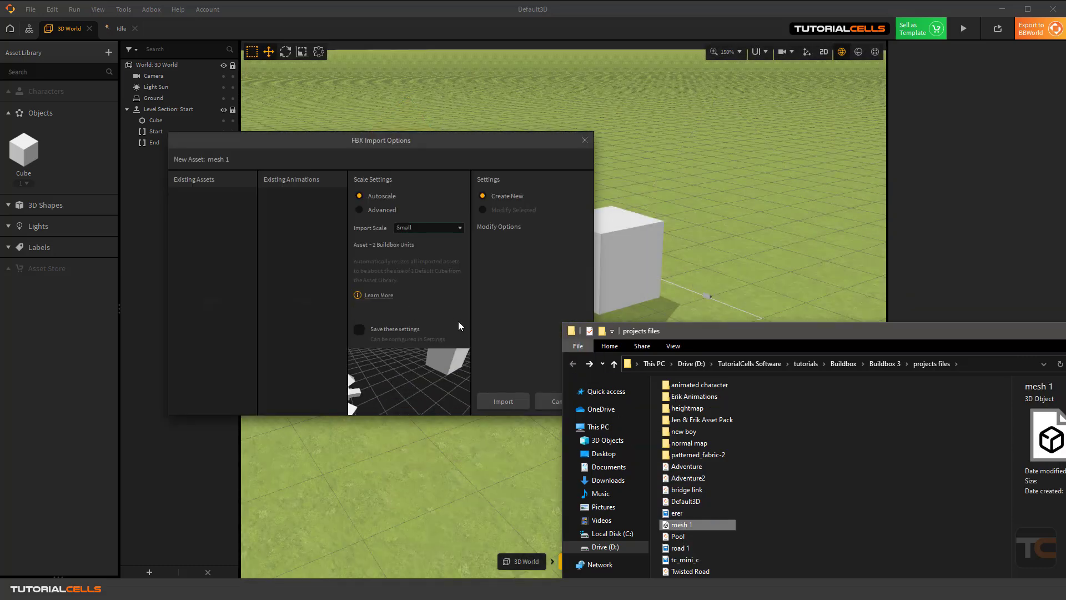
click(503, 396)
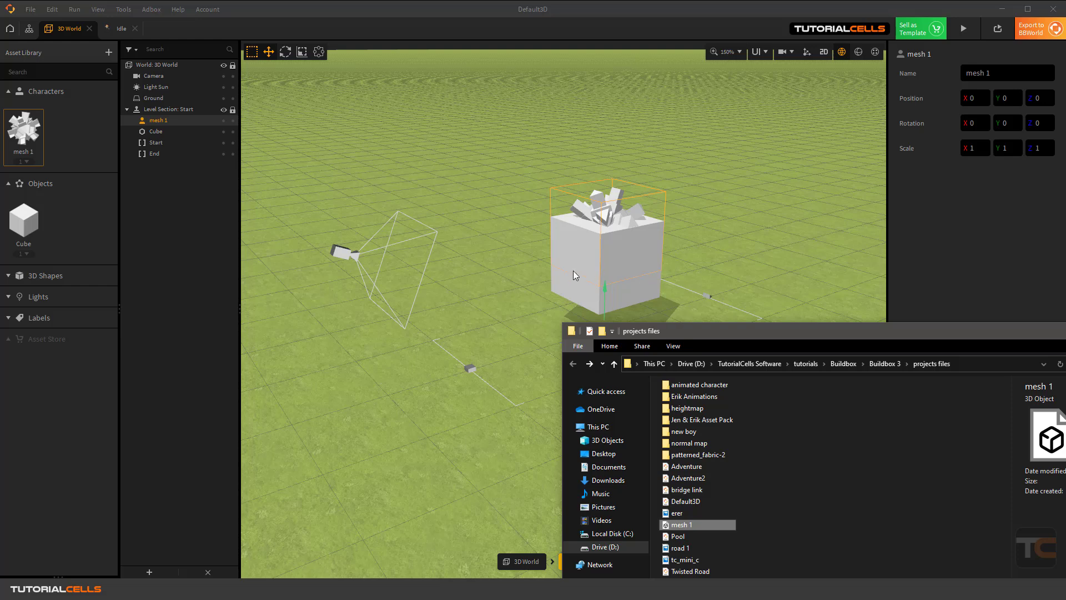
drag(612, 287, 602, 244)
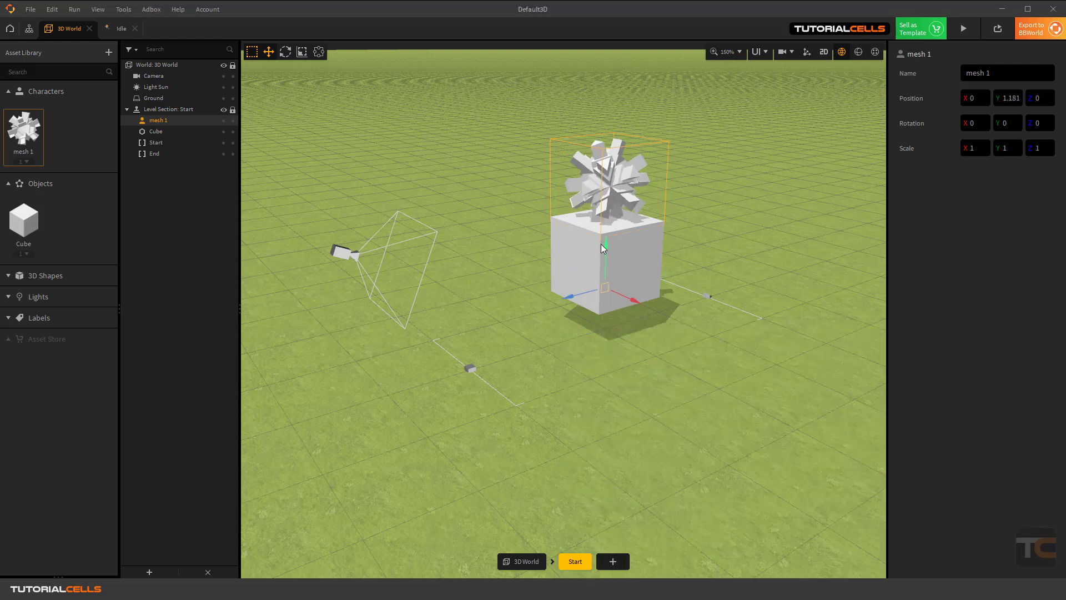
Delete the mesh 1 character from the Asset Library and confirm the deletion.
click(11, 135)
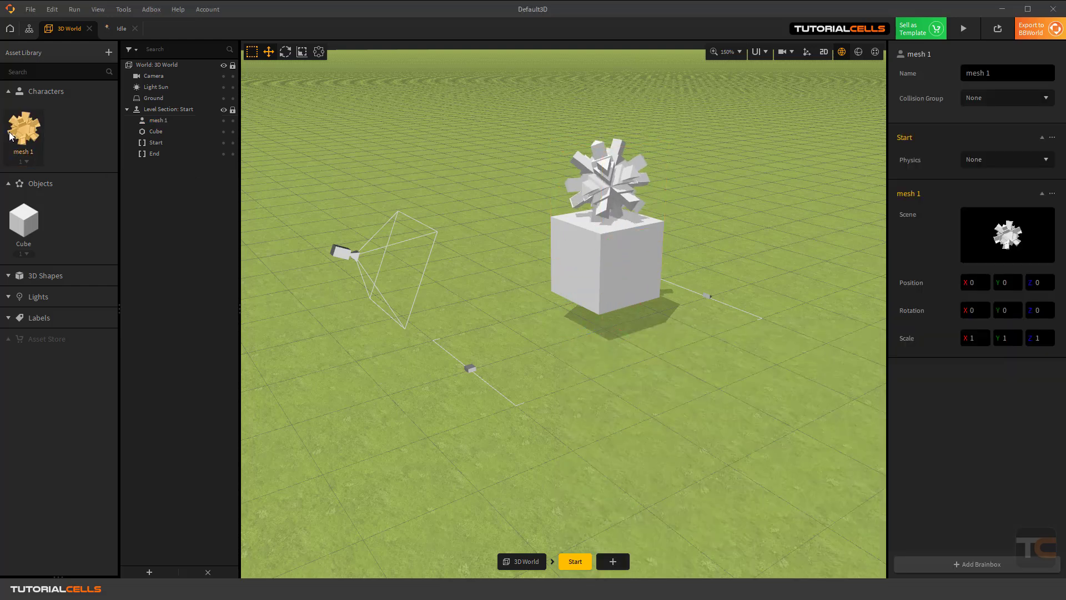
key(Delete)
click(501, 323)
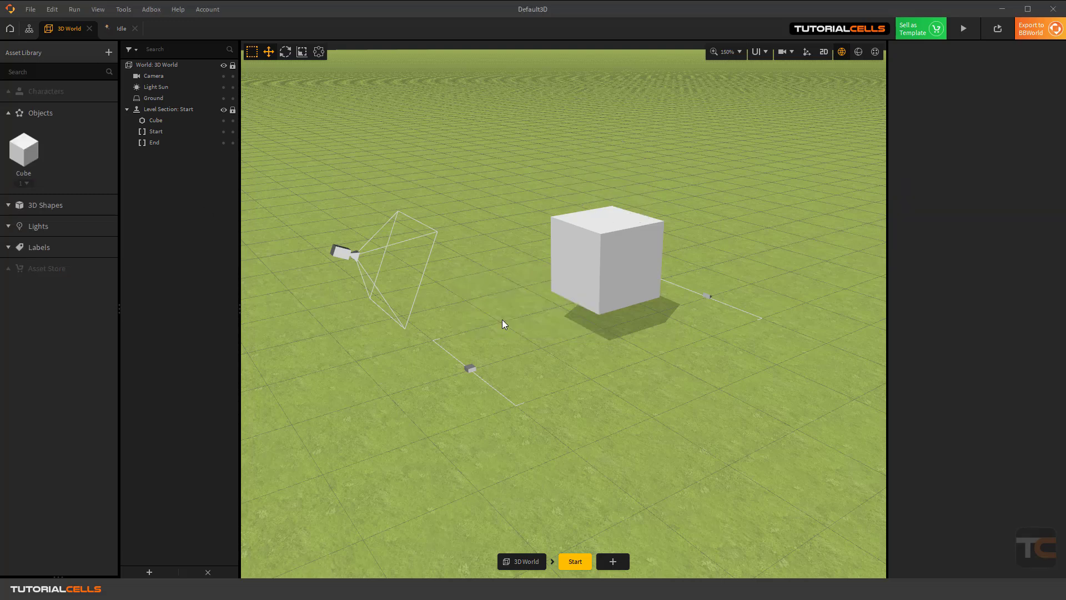
Import Erik@idle from the Erik Animations folder into the 3D World as a new asset with autoscale set to Small.
click(560, 589)
click(623, 544)
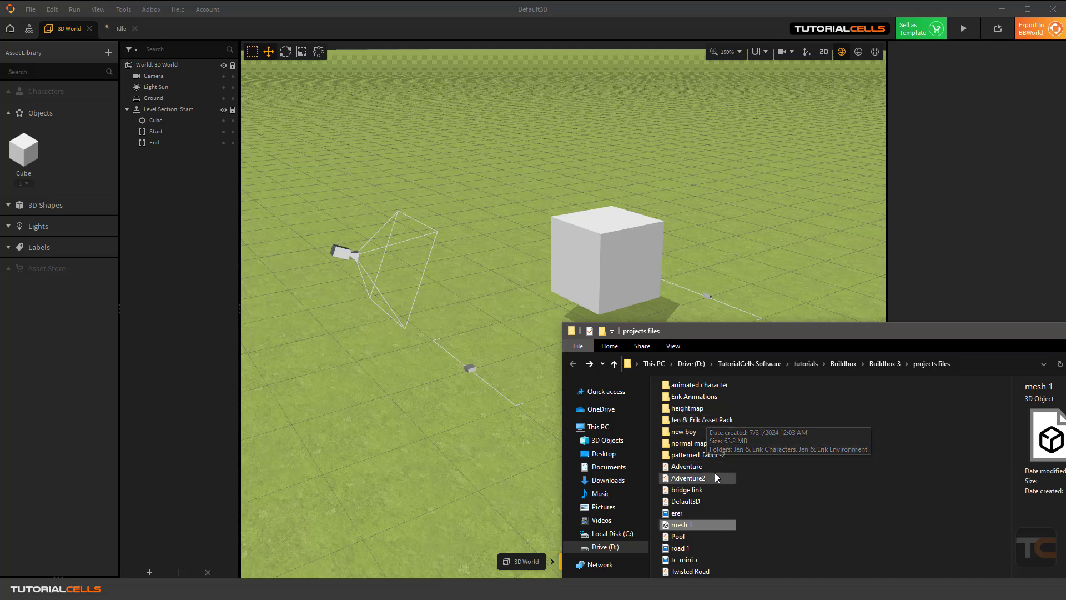
drag(748, 333, 794, 307)
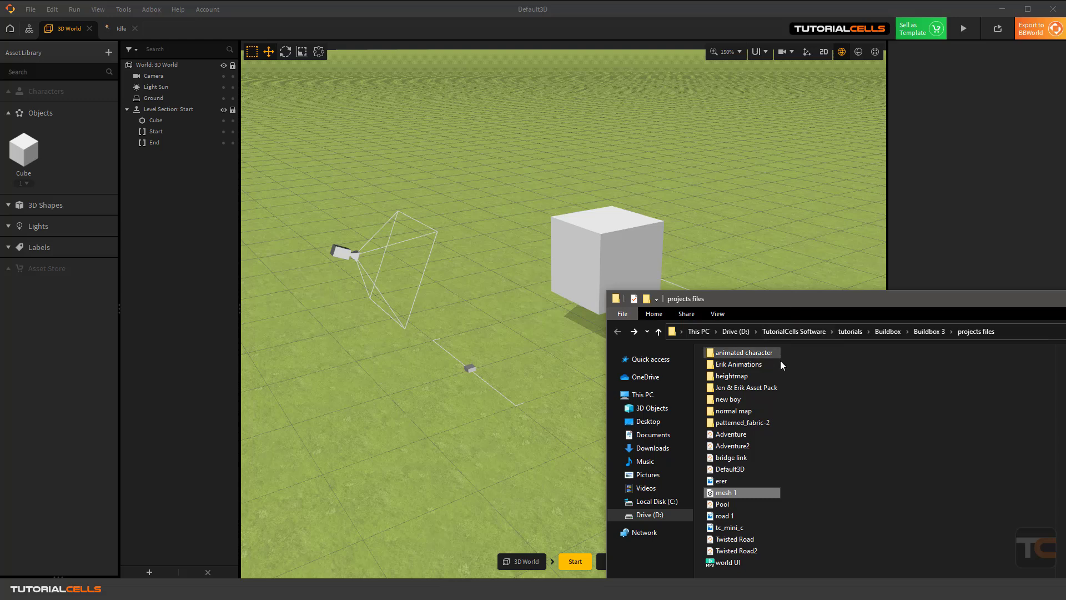
double_click(739, 365)
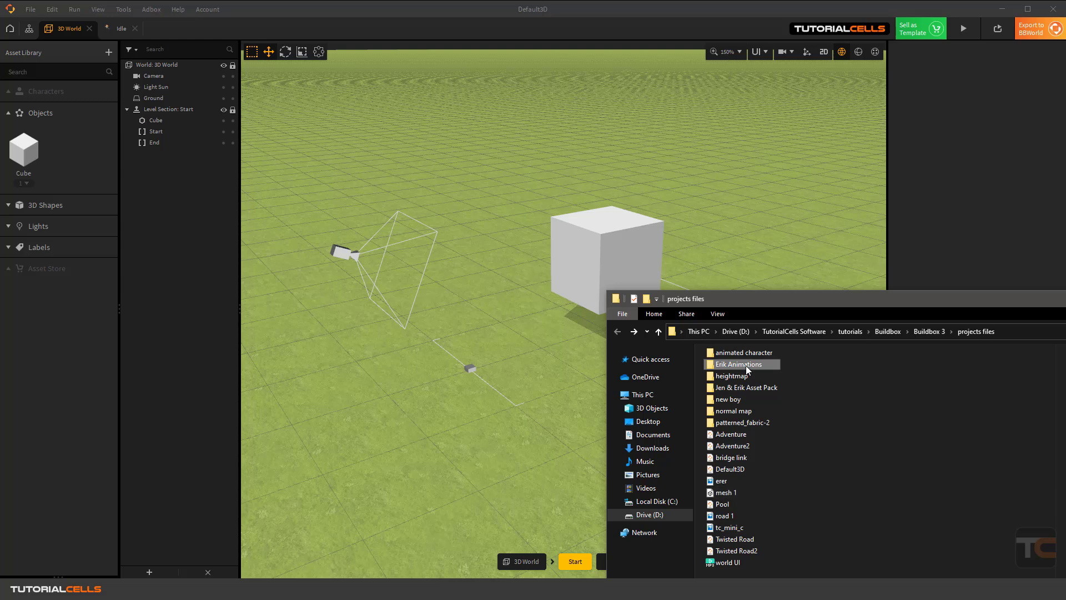
drag(744, 301, 744, 291)
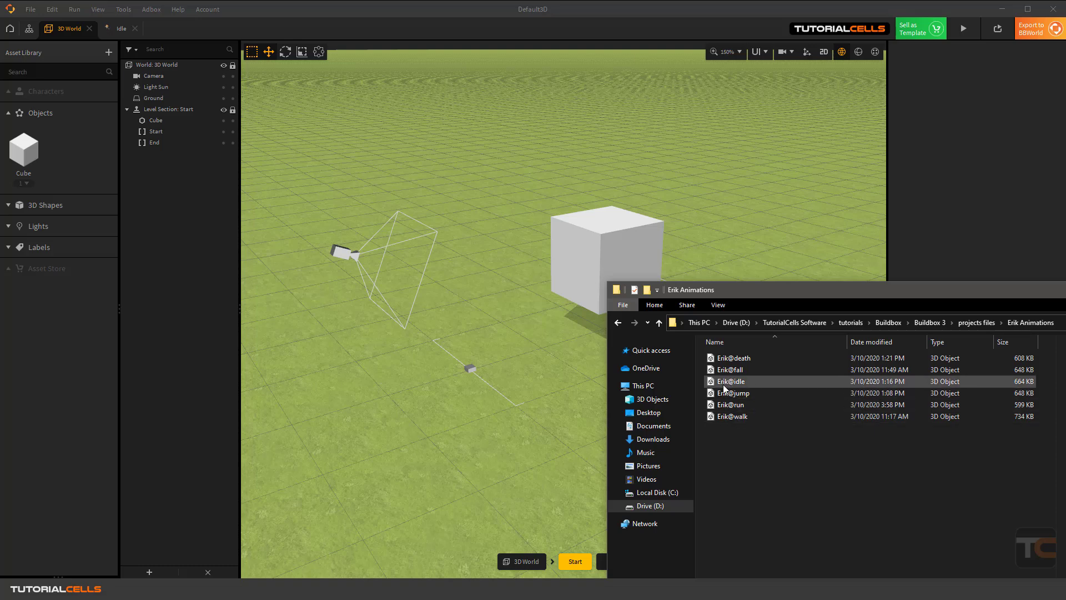
drag(724, 384, 378, 302)
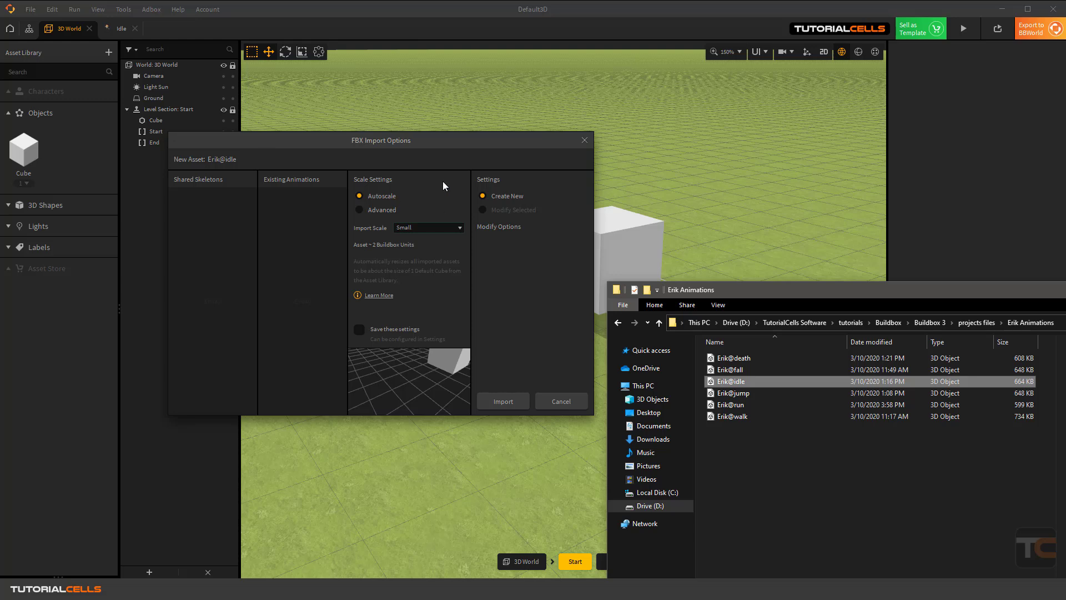
click(495, 401)
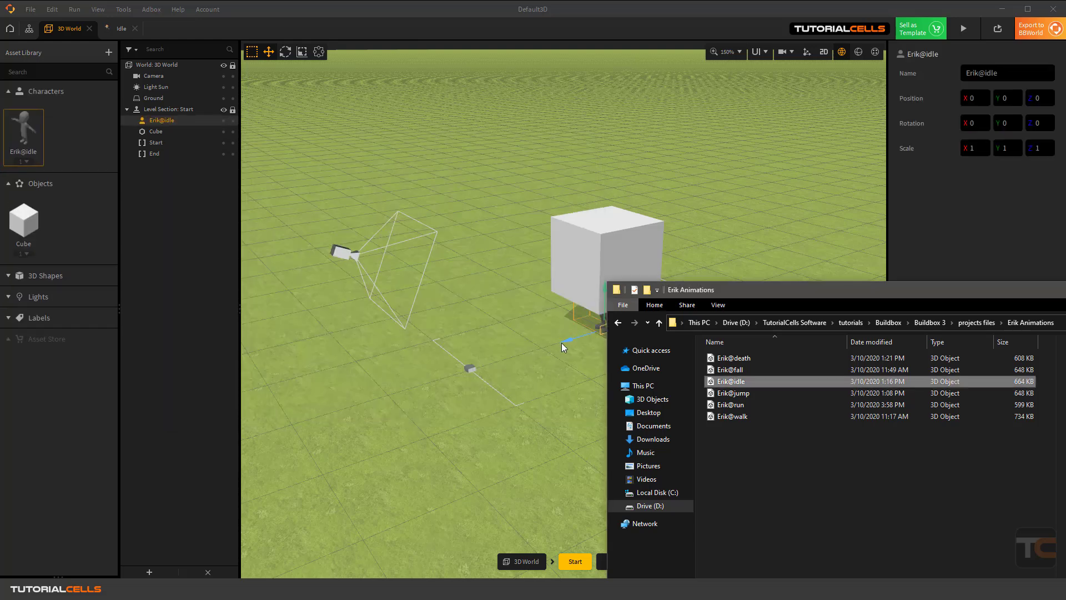
Move the Erik@idle character along Z to about 2.12, then duplicate it and delete the copy.
drag(564, 342, 492, 363)
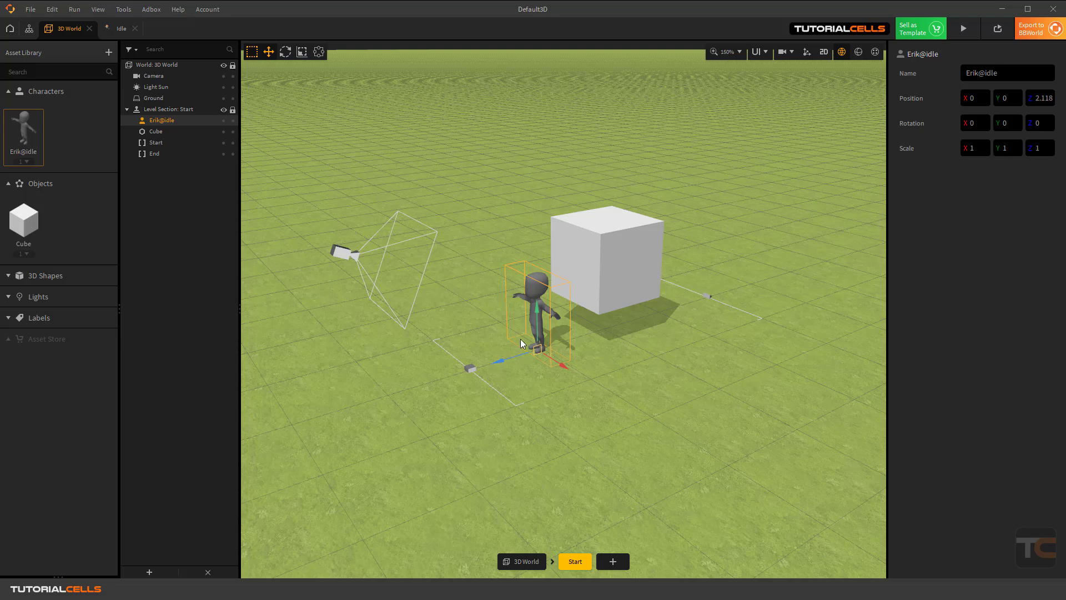
key(ctrl+d)
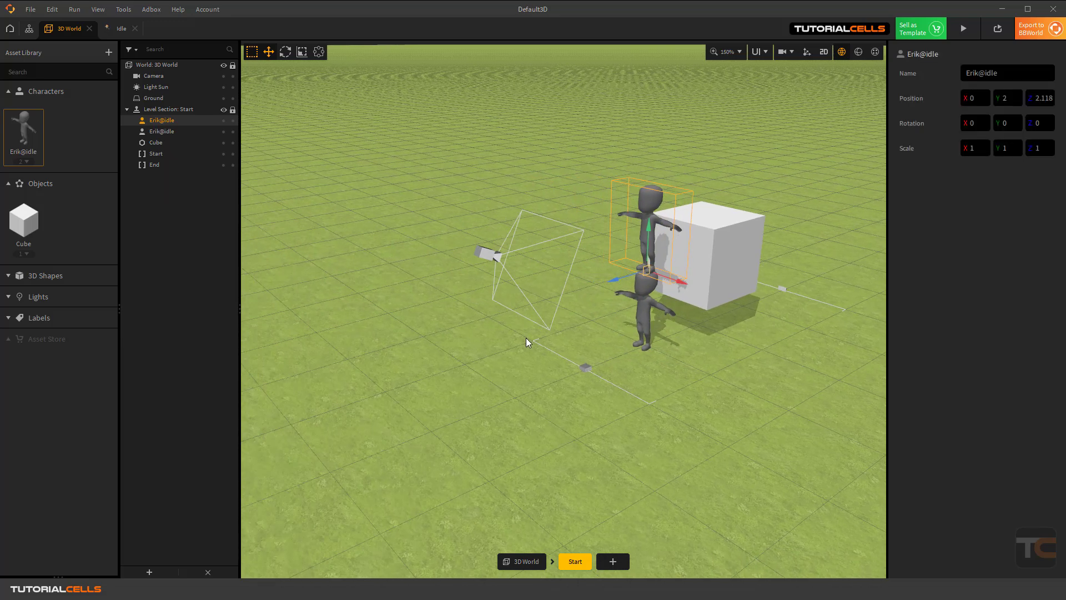
key(Delete)
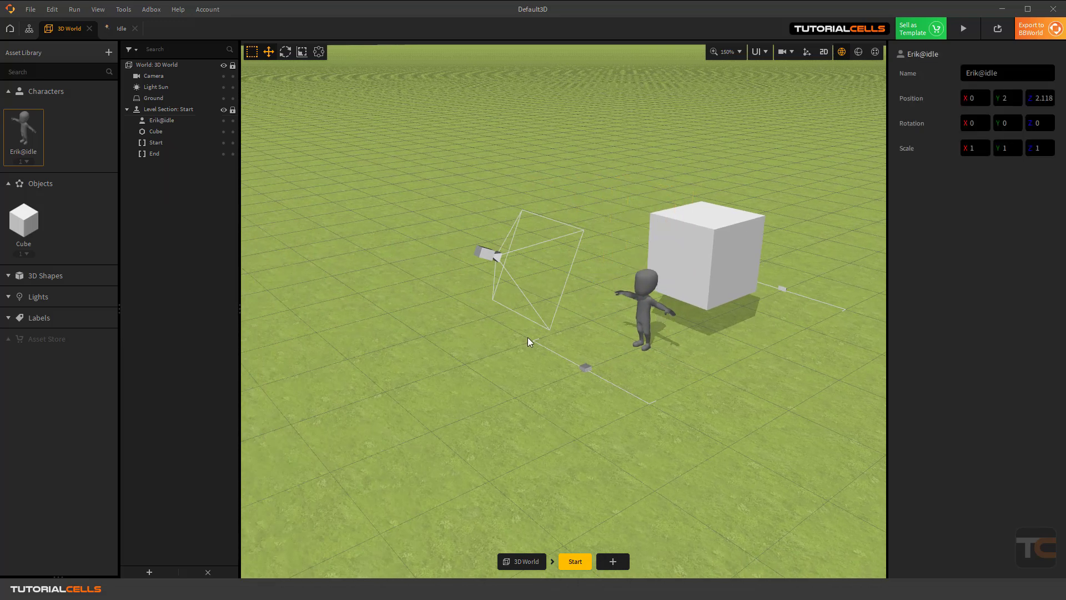
Run the world preview to check the Erik@idle character's animation, and close the preview.
click(963, 31)
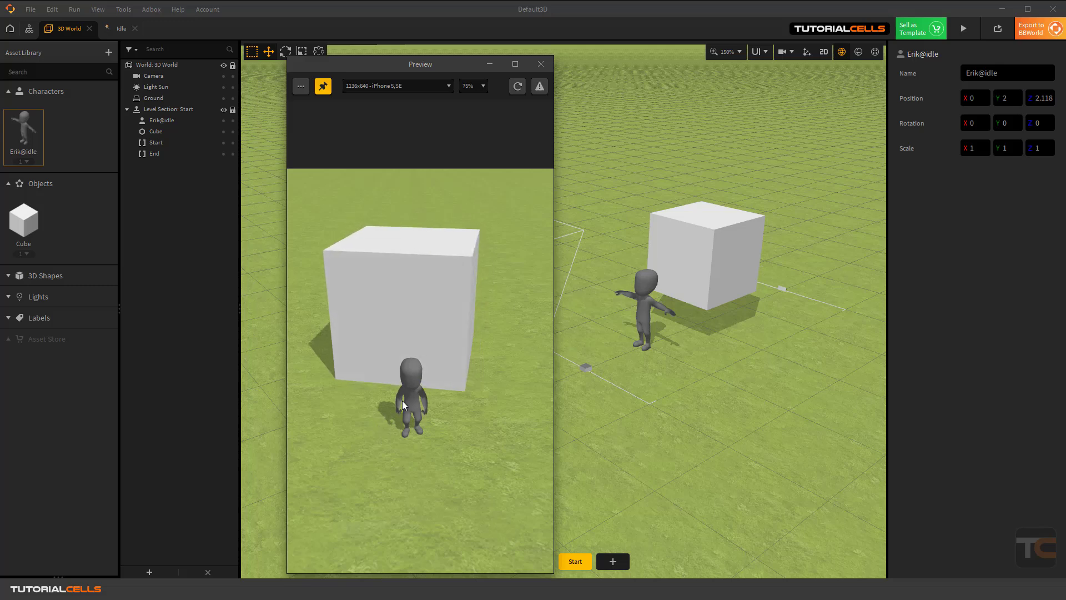
click(541, 64)
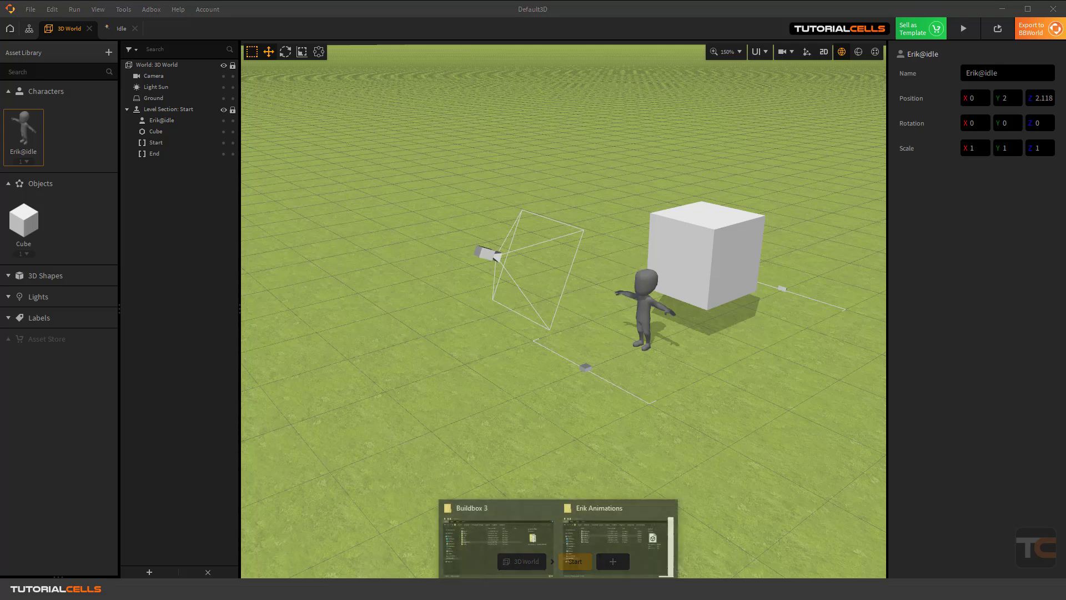
Import Erik@death from the Erik Animations folder, adding it as an animation to the existing Erik@idle asset with Small autoscale.
click(597, 561)
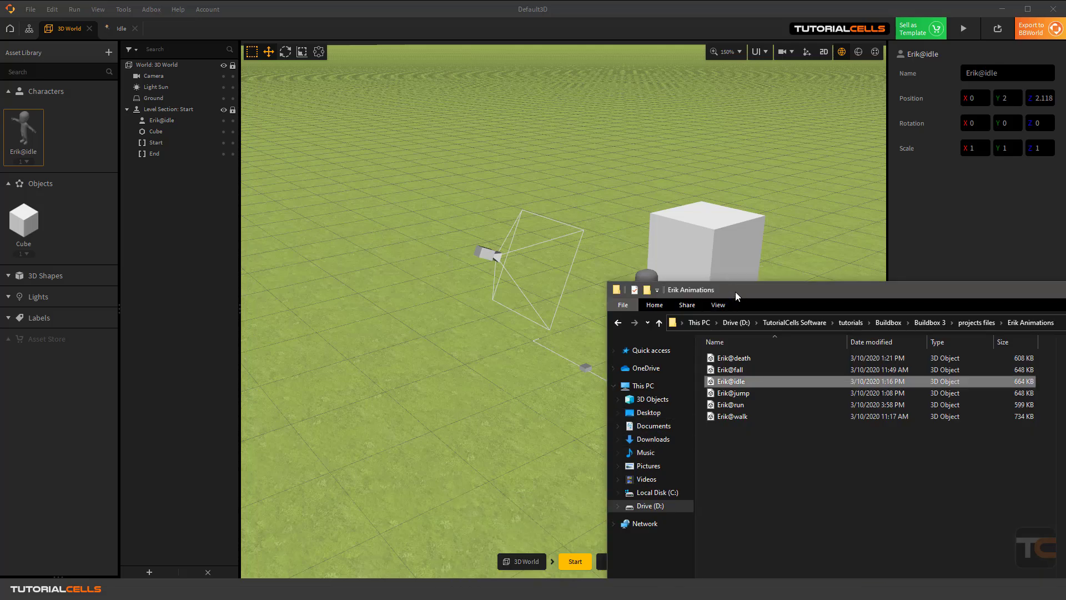
drag(735, 292, 787, 311)
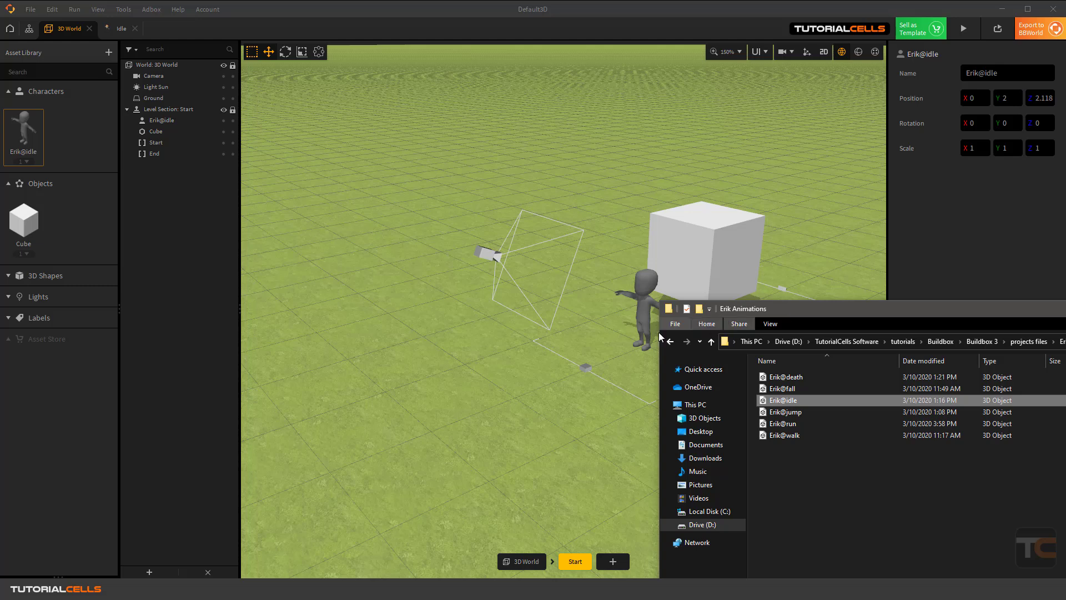
click(798, 378)
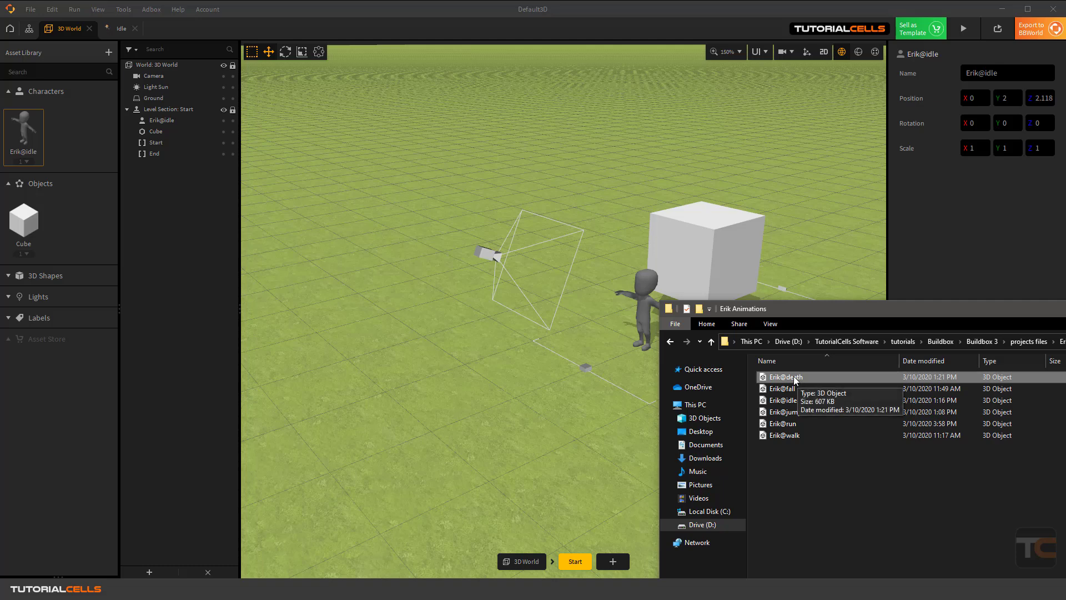
drag(797, 378, 358, 352)
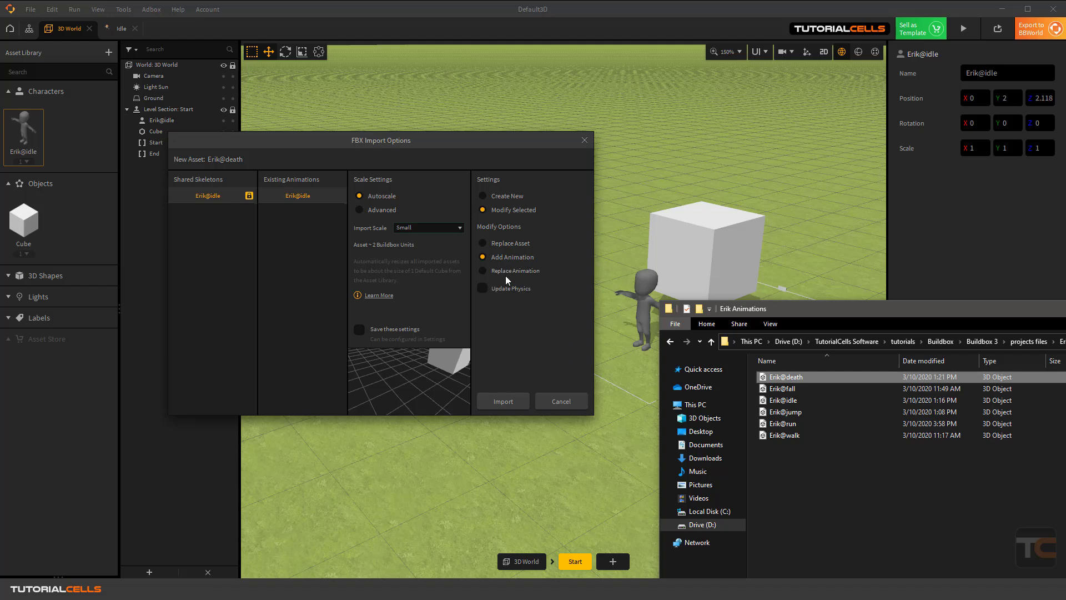
click(501, 400)
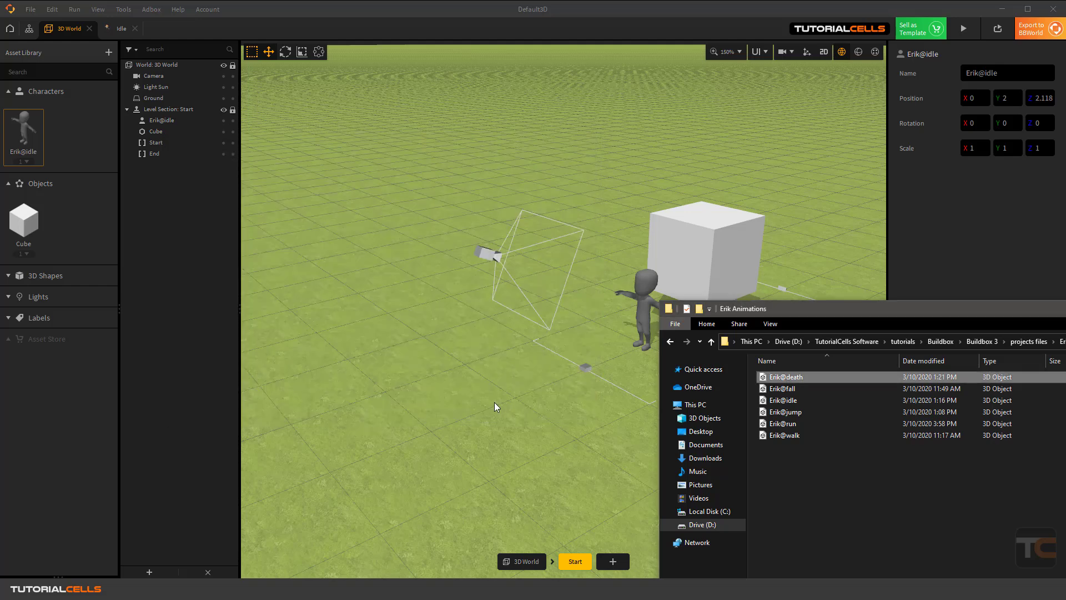
Import Erik@fall and Erik@jump from the Erik Animations folder as added animations on the Erik@idle asset.
drag(788, 389, 388, 318)
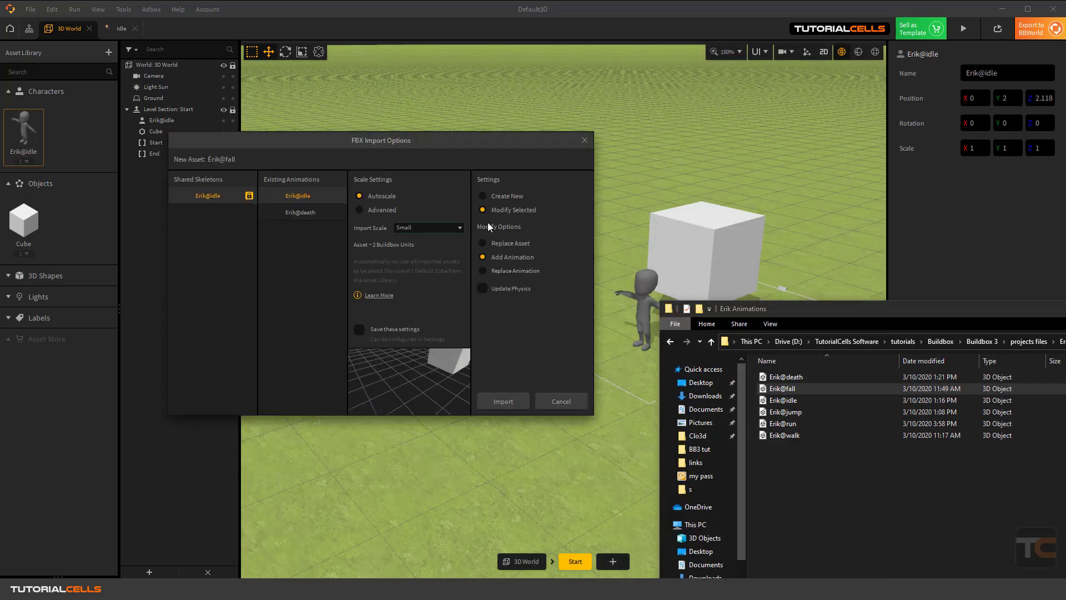
click(509, 402)
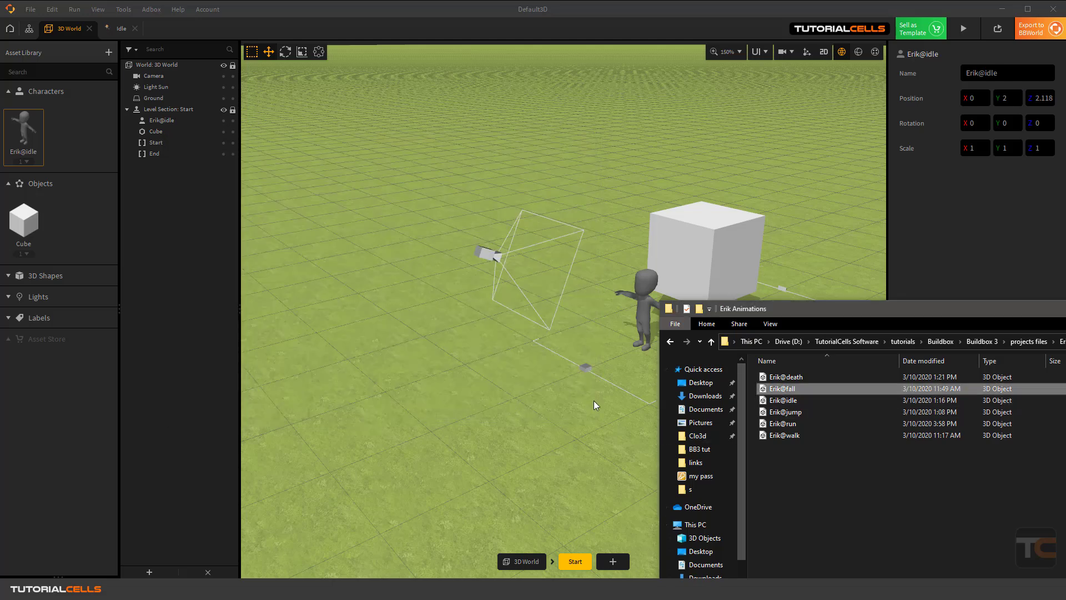
drag(785, 412, 392, 308)
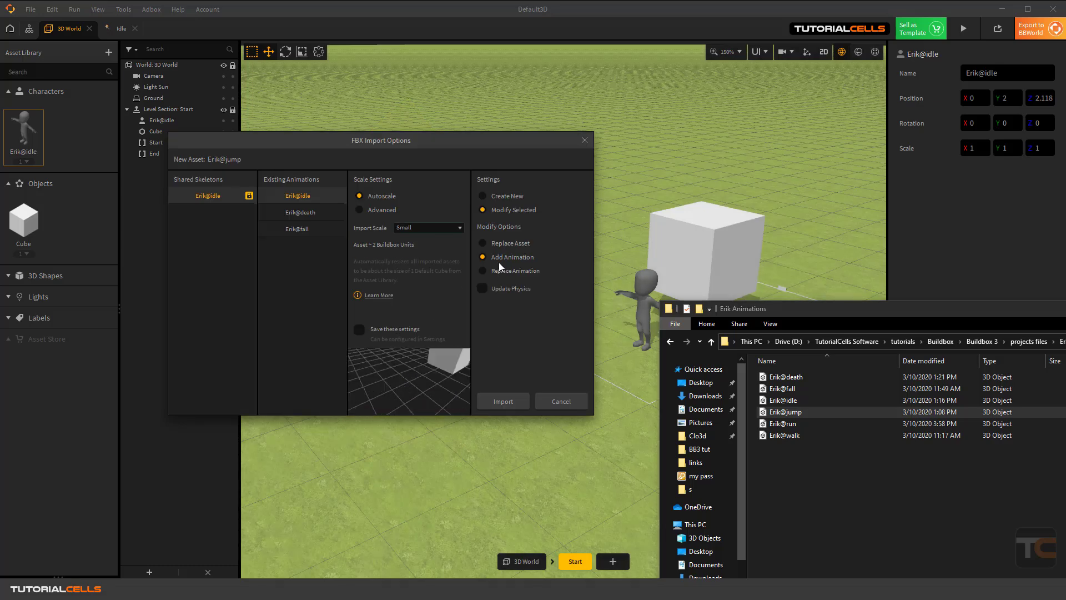
click(503, 401)
Import Erik@run and Erik@walk as added animations on the Erik@idle asset, and close the Erik Animations folder.
drag(776, 428, 384, 331)
click(519, 400)
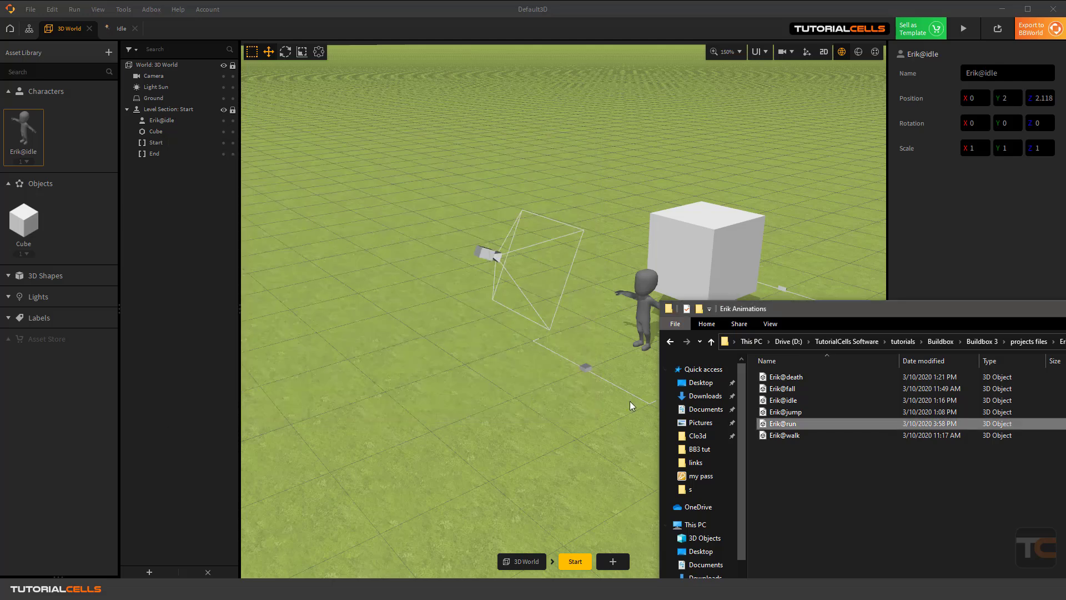
drag(768, 435, 362, 308)
click(500, 401)
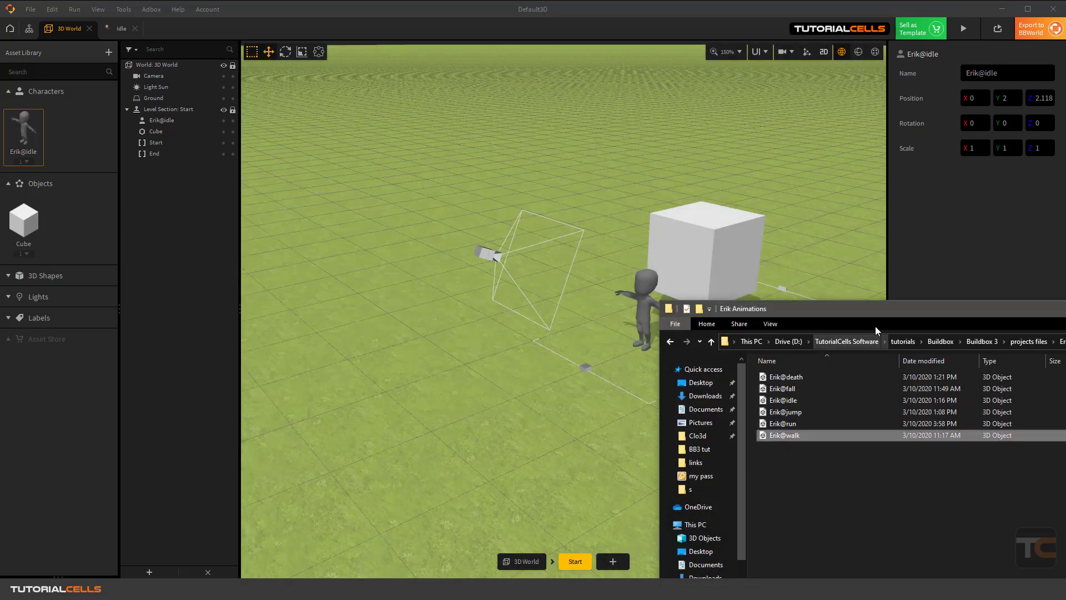
drag(881, 312, 561, 199)
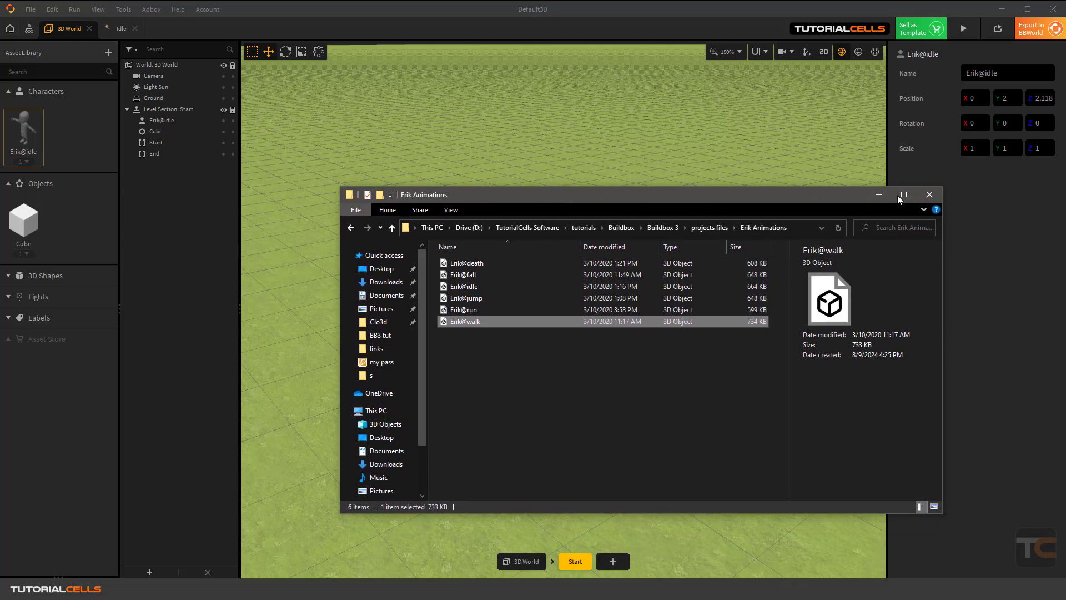
click(929, 194)
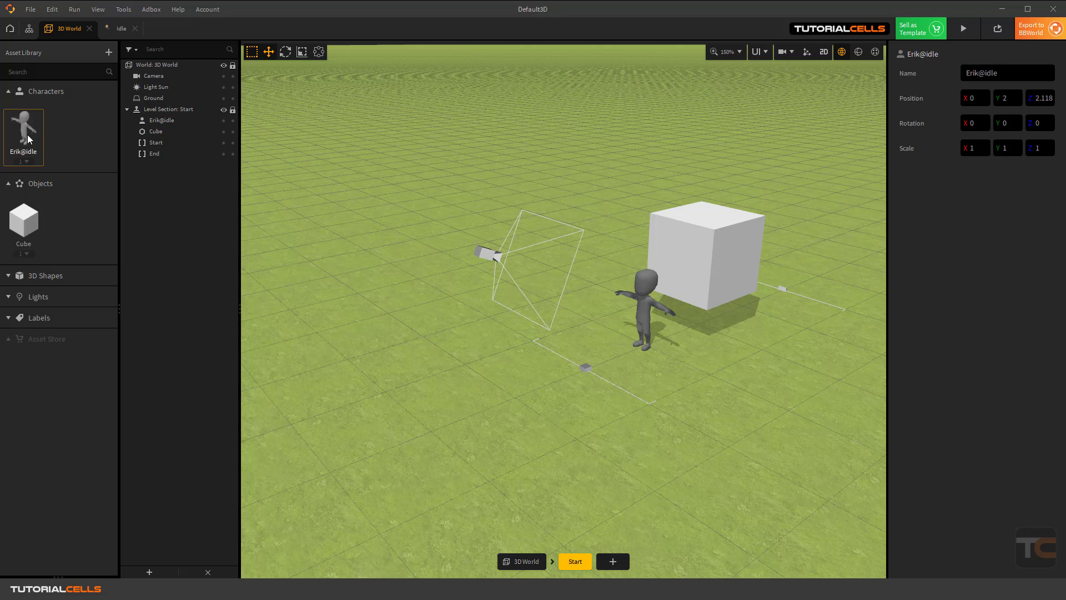
Replace the old Idle node map with the Erik@idle character's node map, and spread its Start and model nodes apart.
click(116, 29)
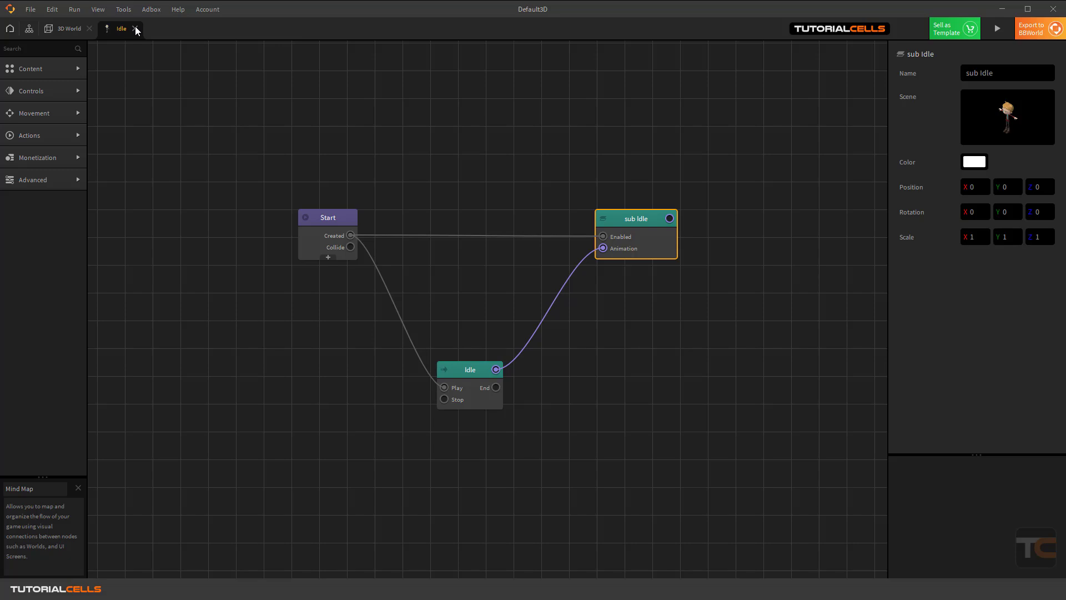
click(135, 29)
double_click(25, 139)
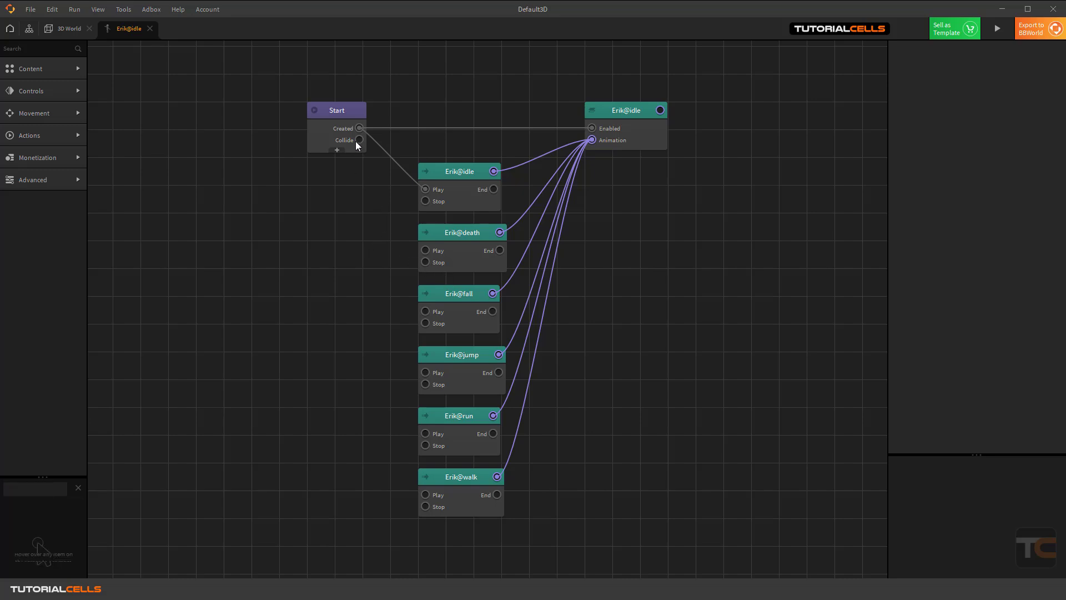
drag(347, 113, 278, 160)
drag(636, 117, 680, 109)
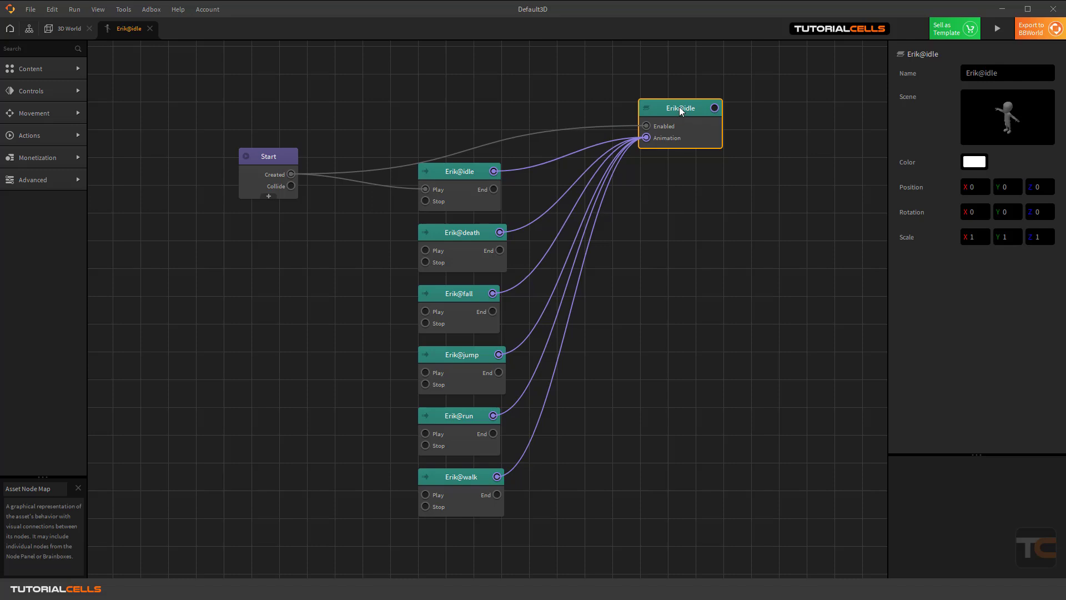
Look through the sub Idle, mesh 1 and Erik@idle scenes in the Sub Scene Manager, and close it without assigning.
mouse_move(1029, 99)
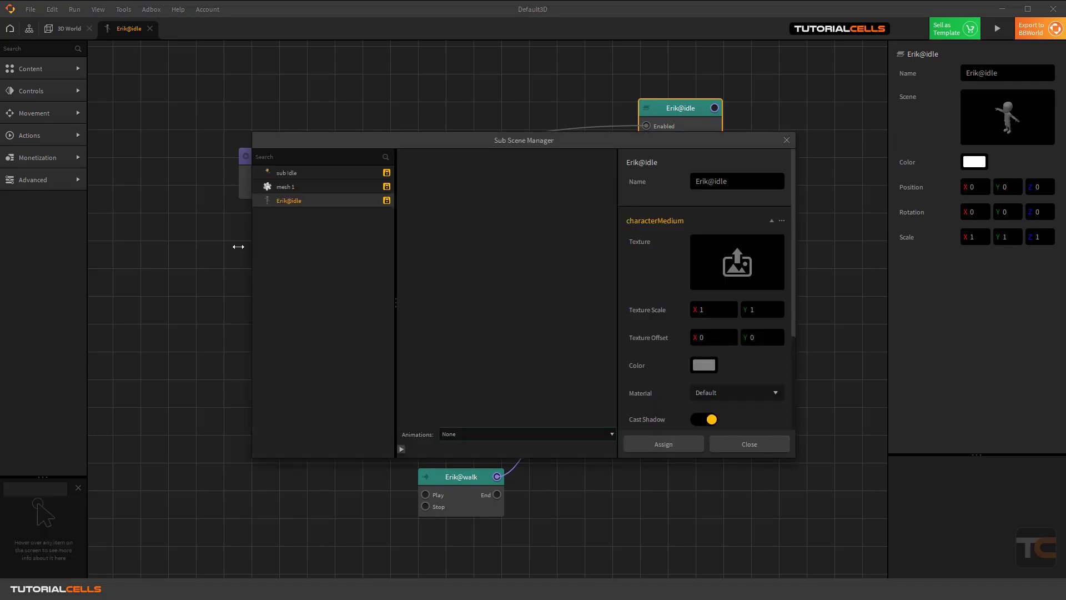
click(284, 189)
click(288, 174)
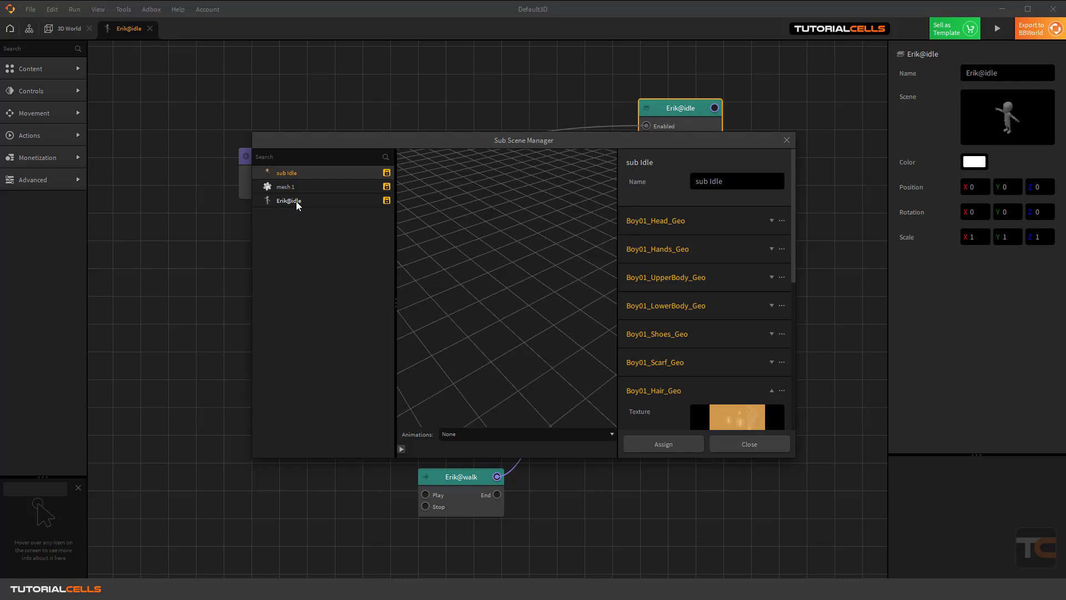
click(295, 201)
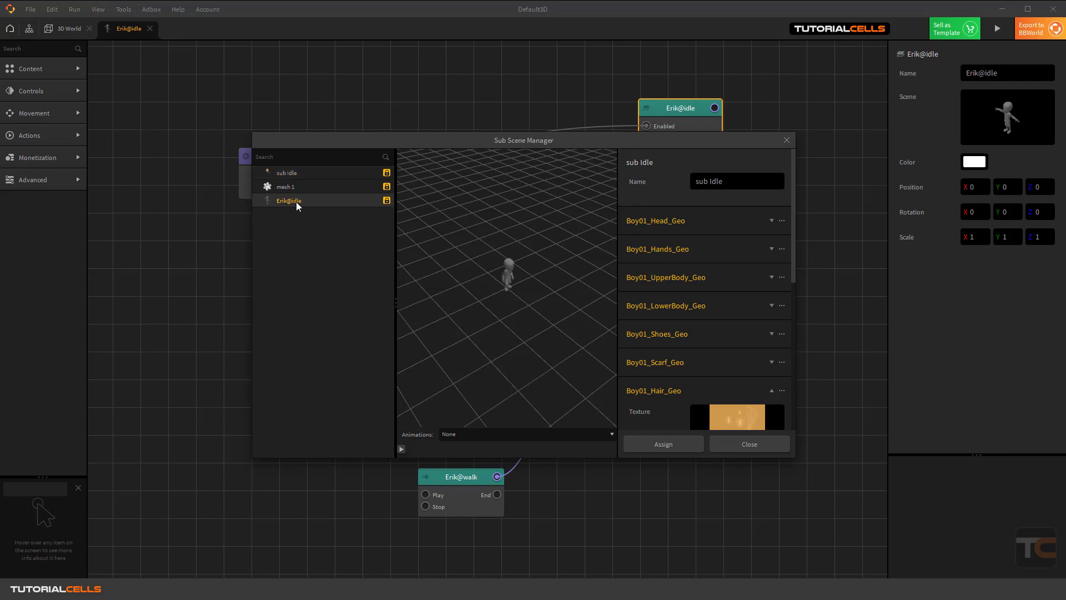
click(786, 140)
Nudge the idle, death, fall, jump, run and walk animation nodes to space out their column in the node map.
click(466, 171)
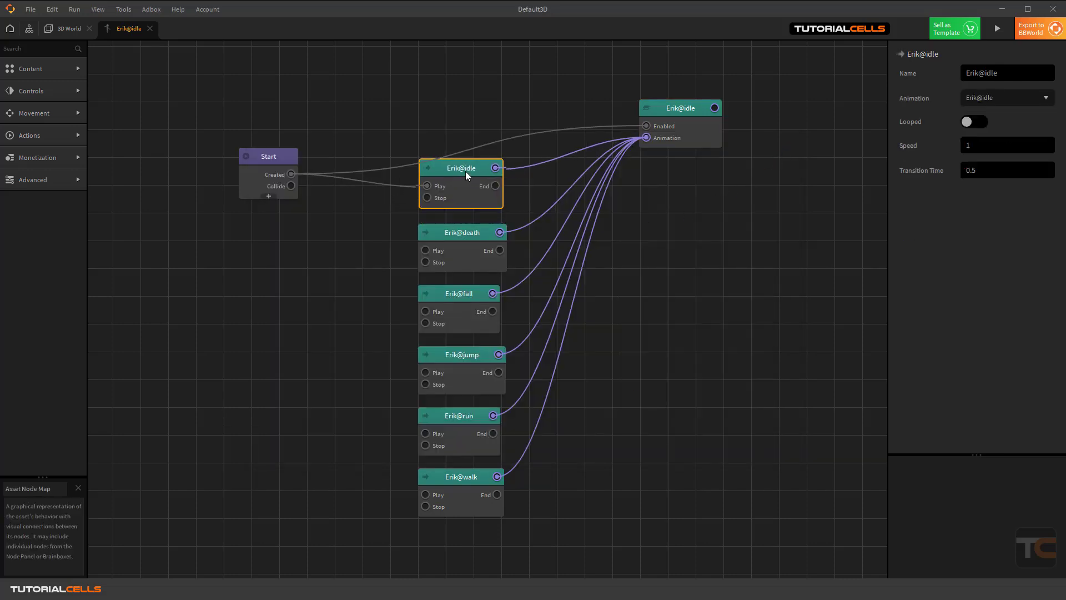
drag(466, 171, 464, 165)
drag(463, 233, 460, 238)
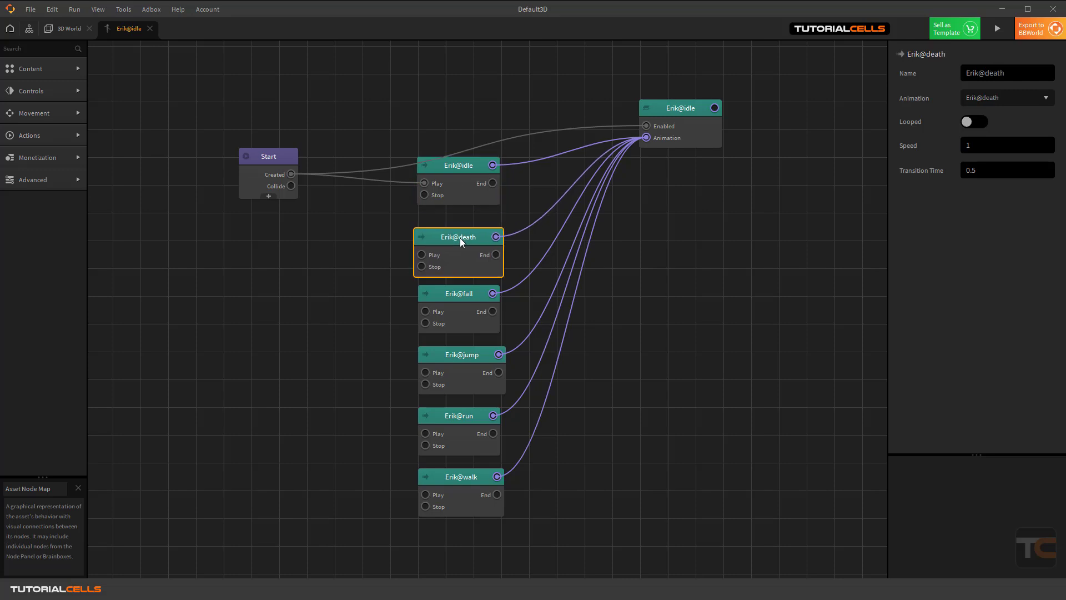
drag(468, 295, 463, 294)
click(466, 352)
drag(466, 355, 461, 361)
click(454, 421)
click(464, 475)
click(463, 428)
click(461, 303)
drag(468, 164, 465, 165)
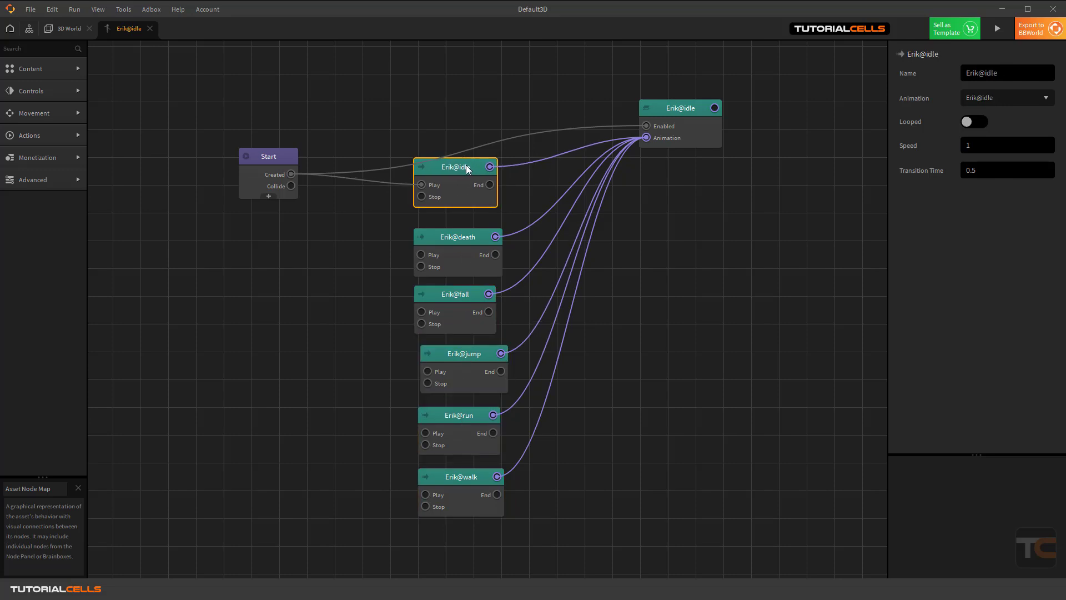
Run the preview from the node map to watch the Erik@idle character, and close it.
click(997, 29)
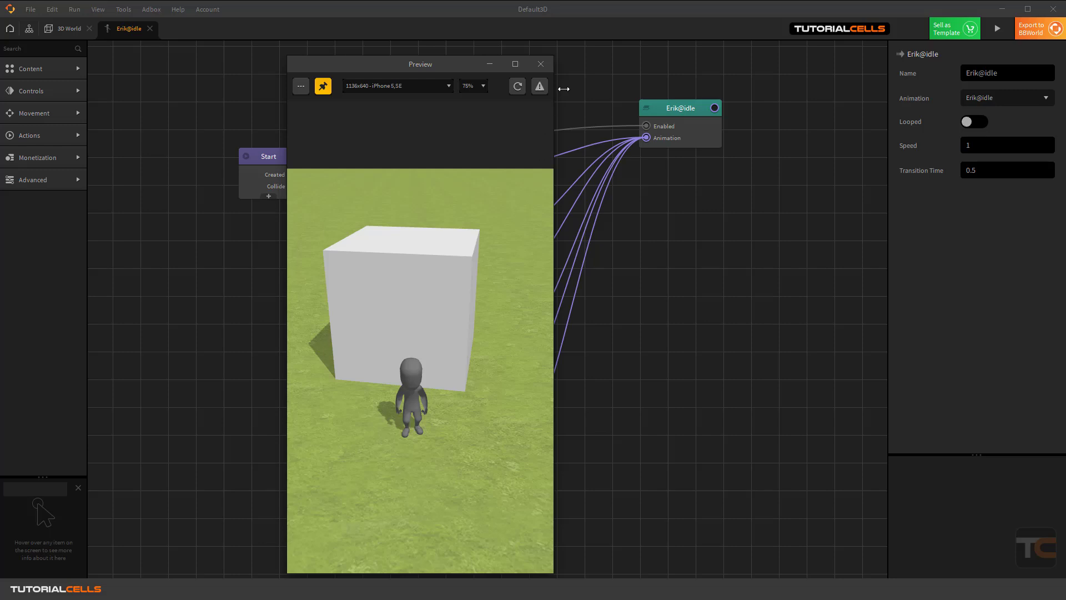
click(541, 64)
Reframe the 3D World's camera view closer to the Erik@idle character, and check the framing in a preview.
click(61, 28)
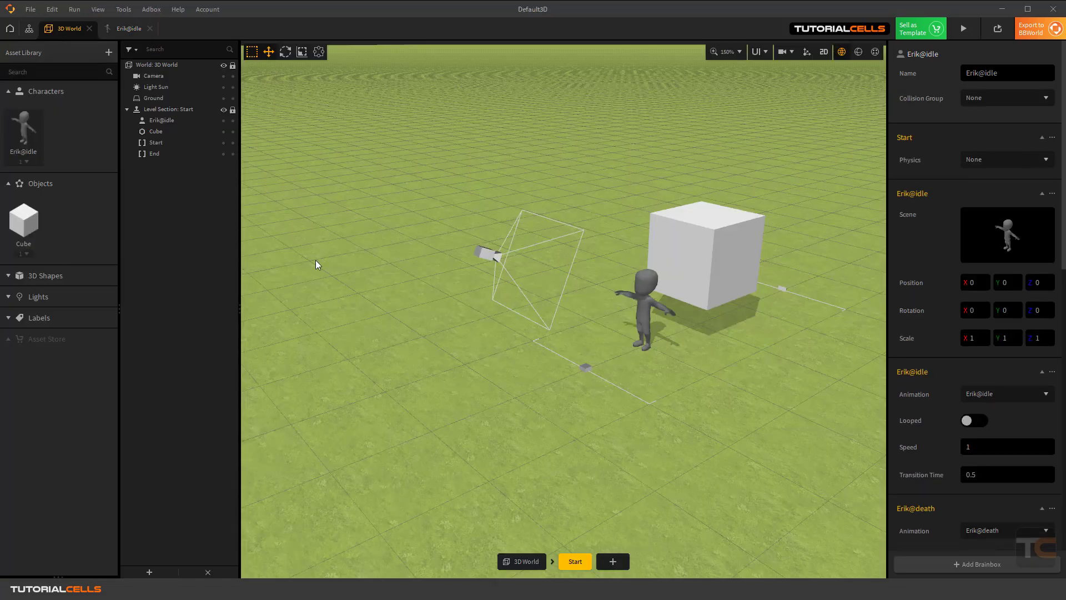
click(784, 51)
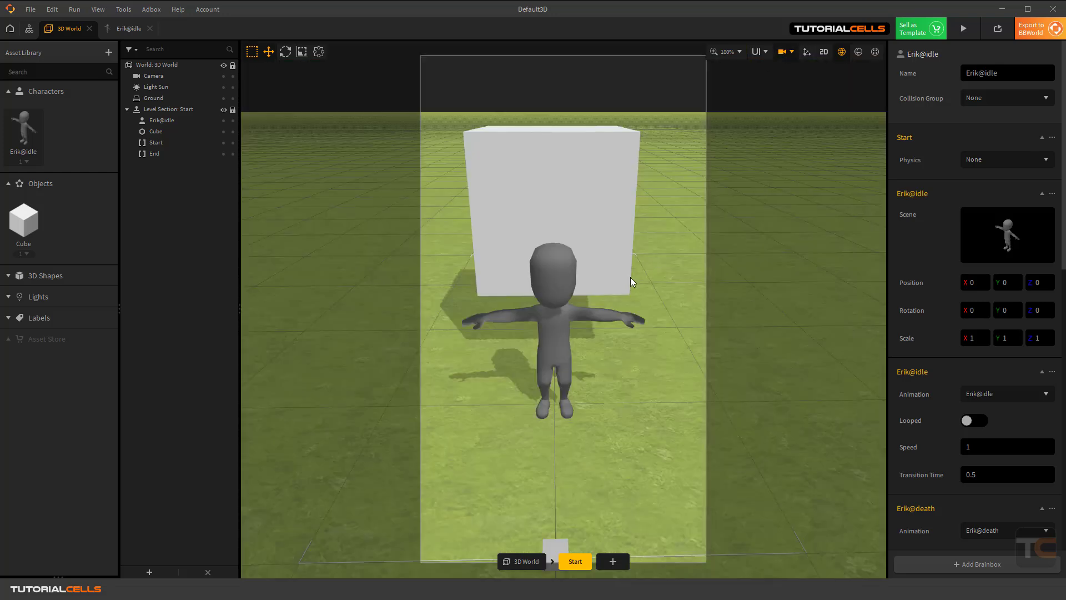
scroll(563, 308, up, 5)
right_drag(563, 308, 555, 236)
click(963, 29)
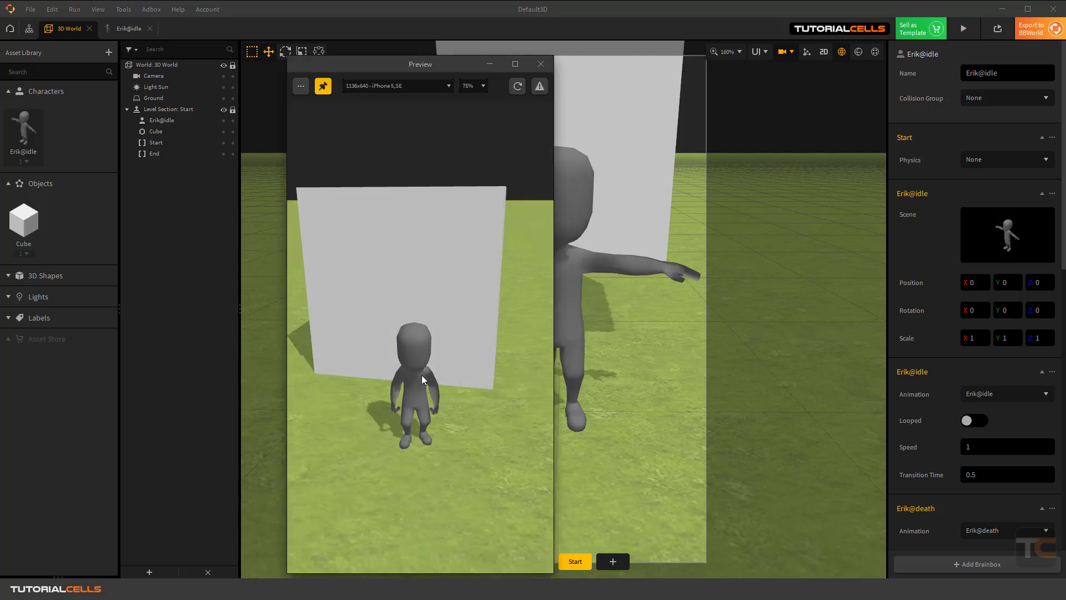
click(541, 66)
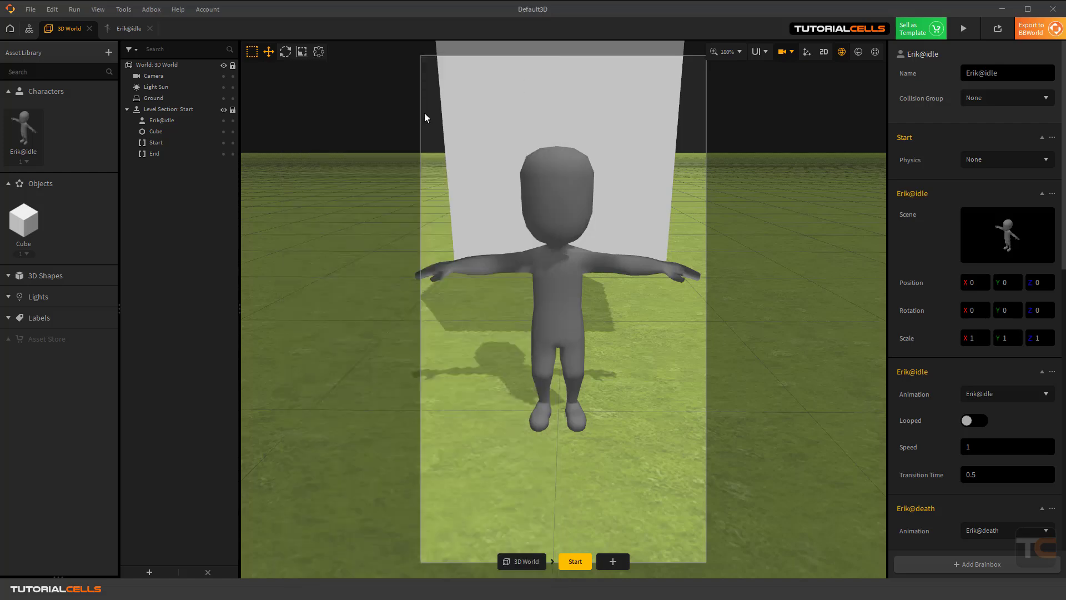
Turn on Looped for the Erik@idle animation node in the character's node map, keeping Erik@idle as its animation.
click(114, 29)
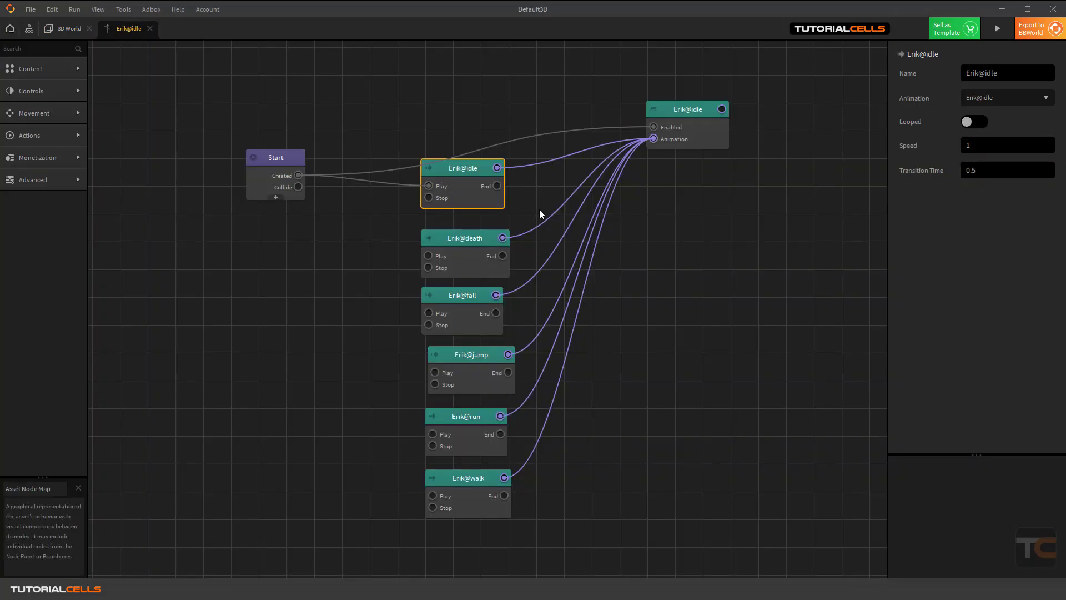
click(1033, 95)
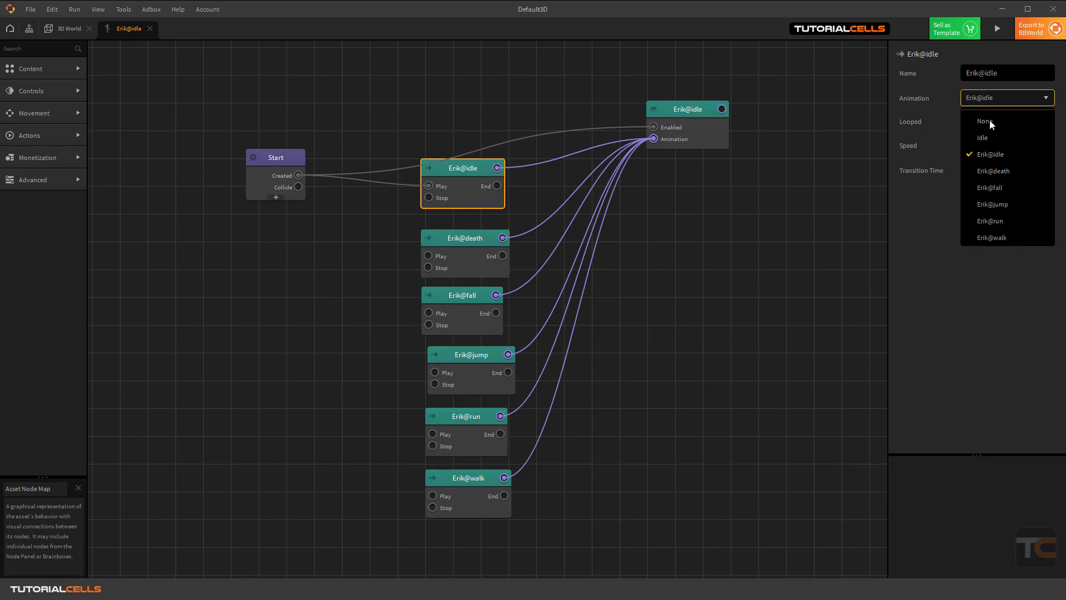
click(939, 272)
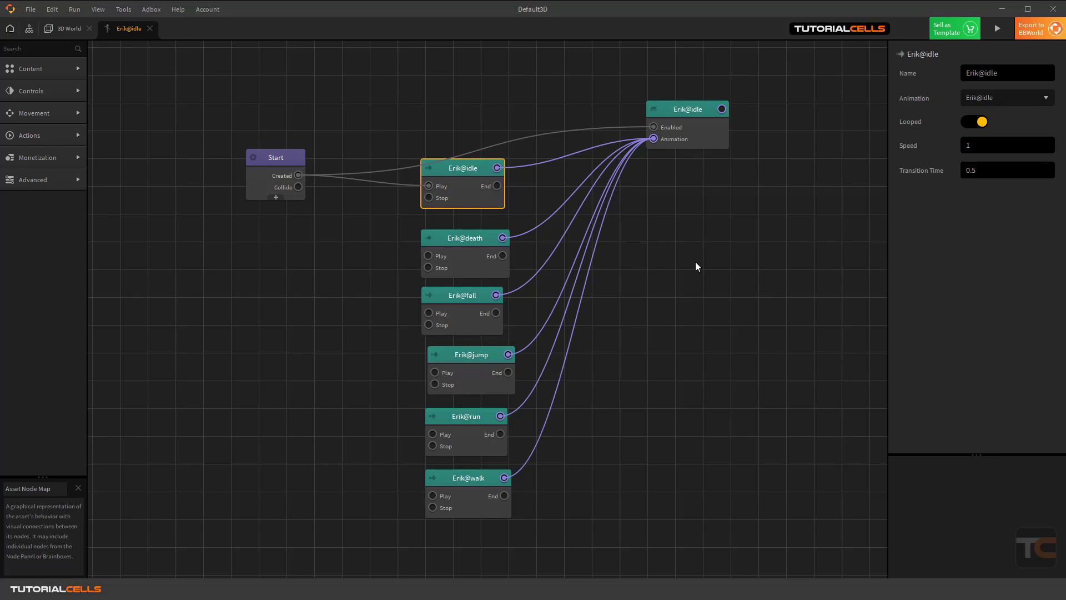
Return to the 3D World and collapse the character's model, idle, death, fall, jump, run and walk settings.
click(66, 29)
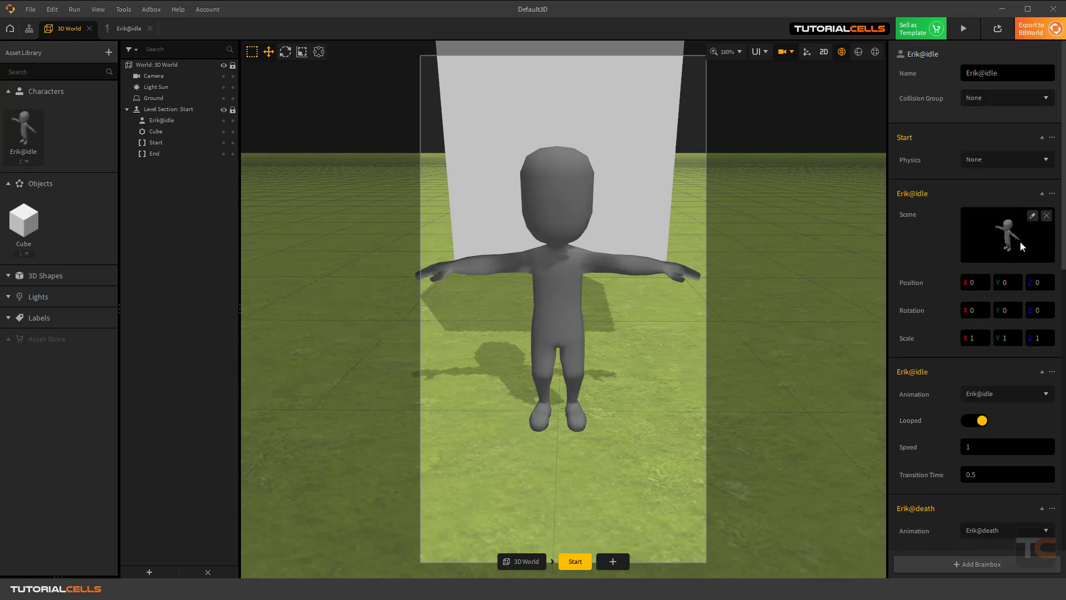
click(1042, 194)
click(1041, 222)
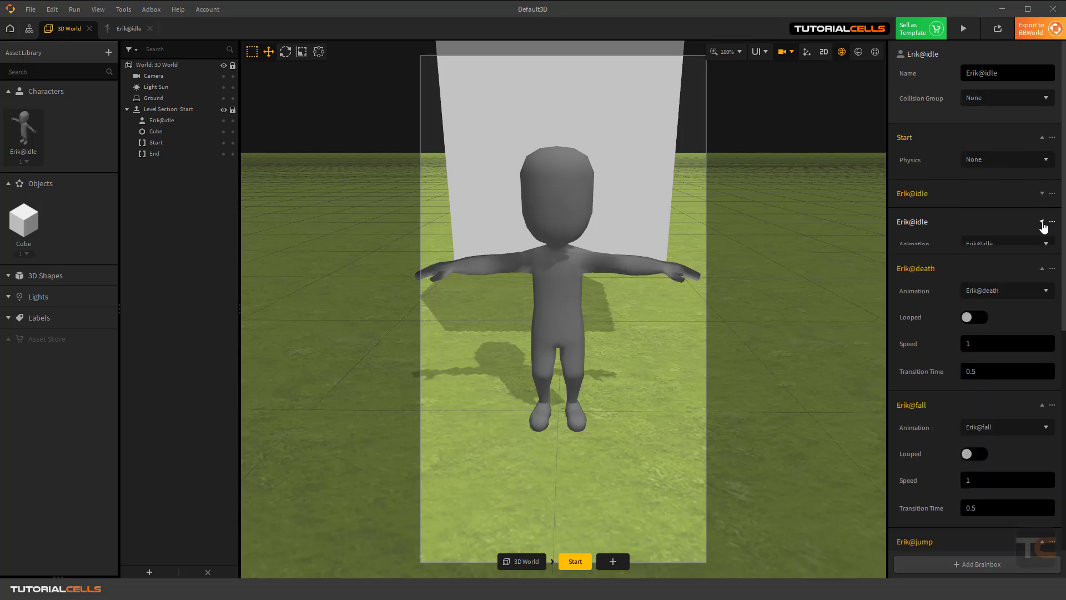
click(1042, 251)
click(1041, 279)
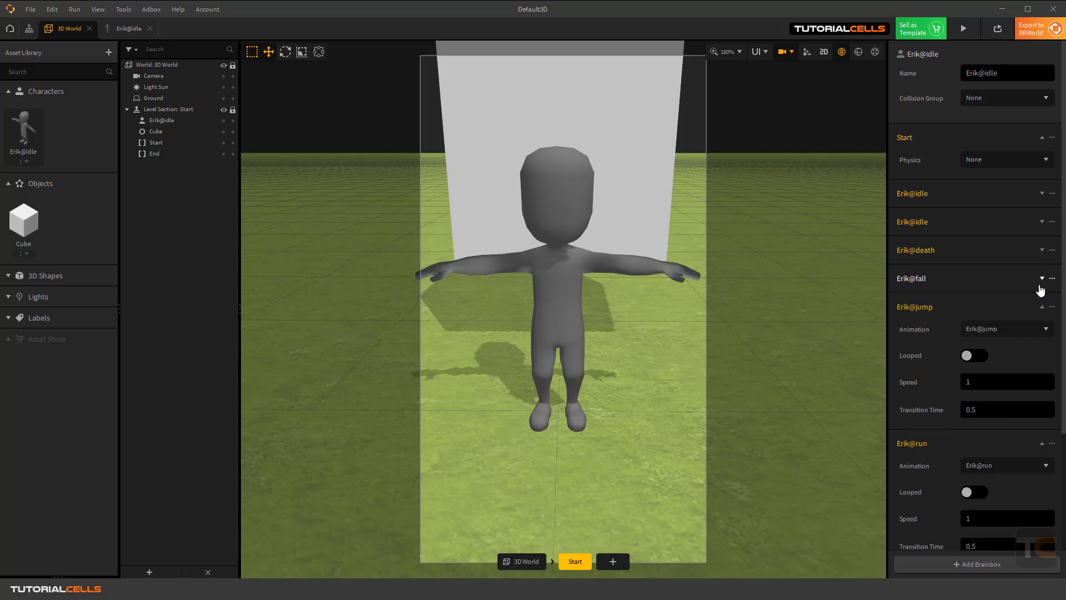
click(1041, 307)
click(1041, 336)
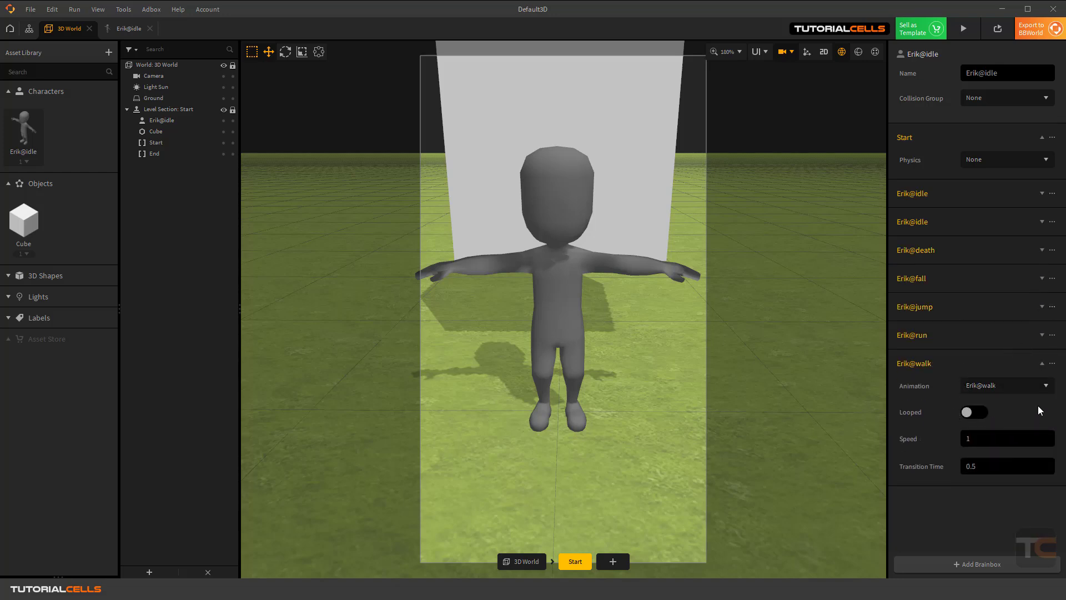
click(1042, 363)
Run the world preview to check the looped idle animation, and expand the Erik@idle animation's settings.
click(962, 29)
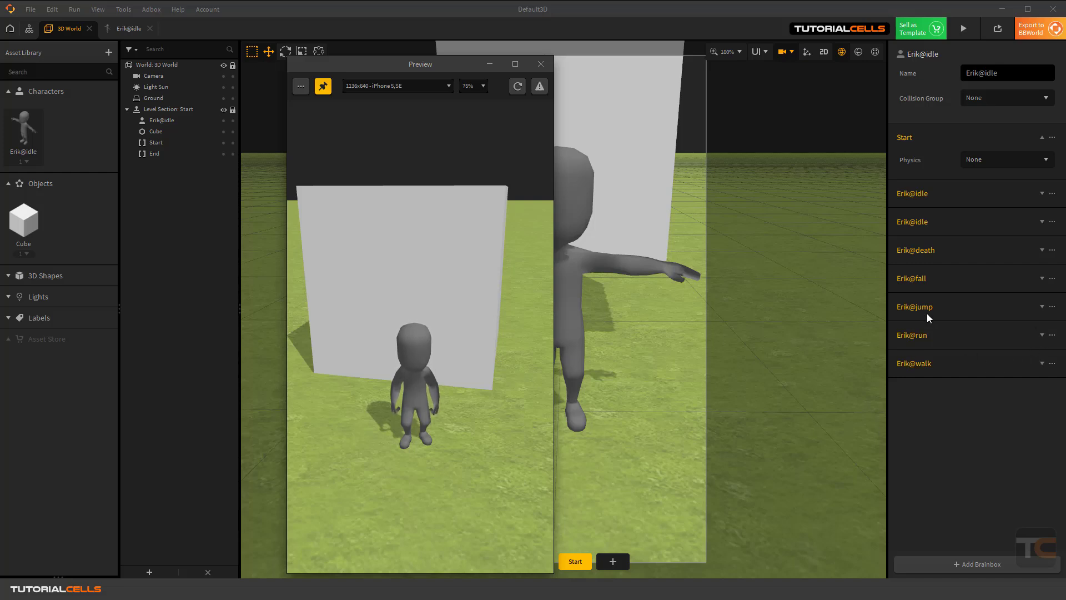
click(1022, 223)
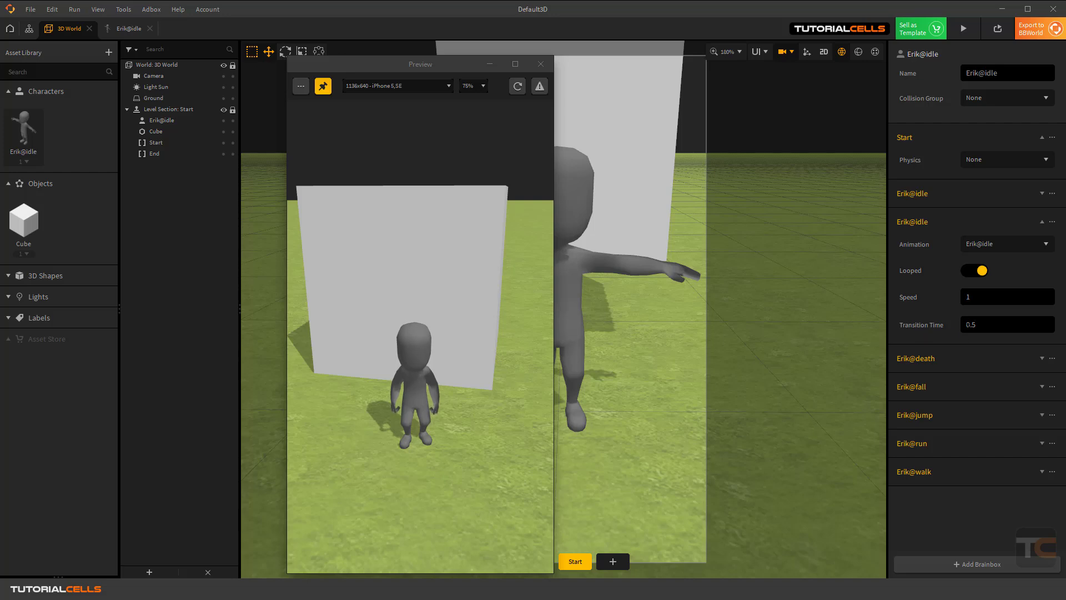
Set the Erik@idle animation's Speed to 5 and reload the preview to check the playback.
click(970, 325)
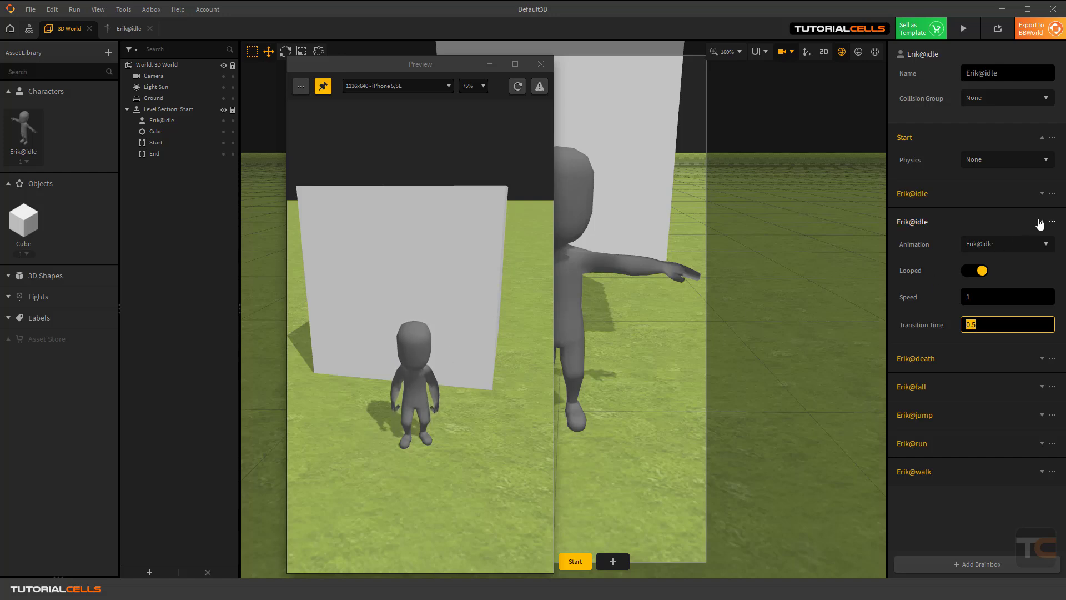
click(973, 297)
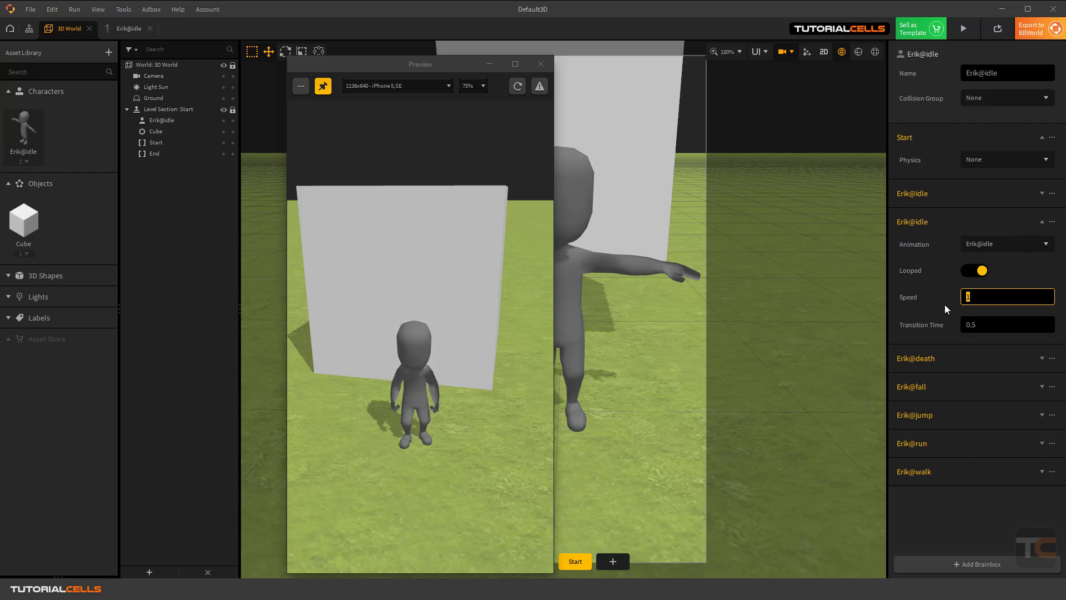
text(5)
key(Return)
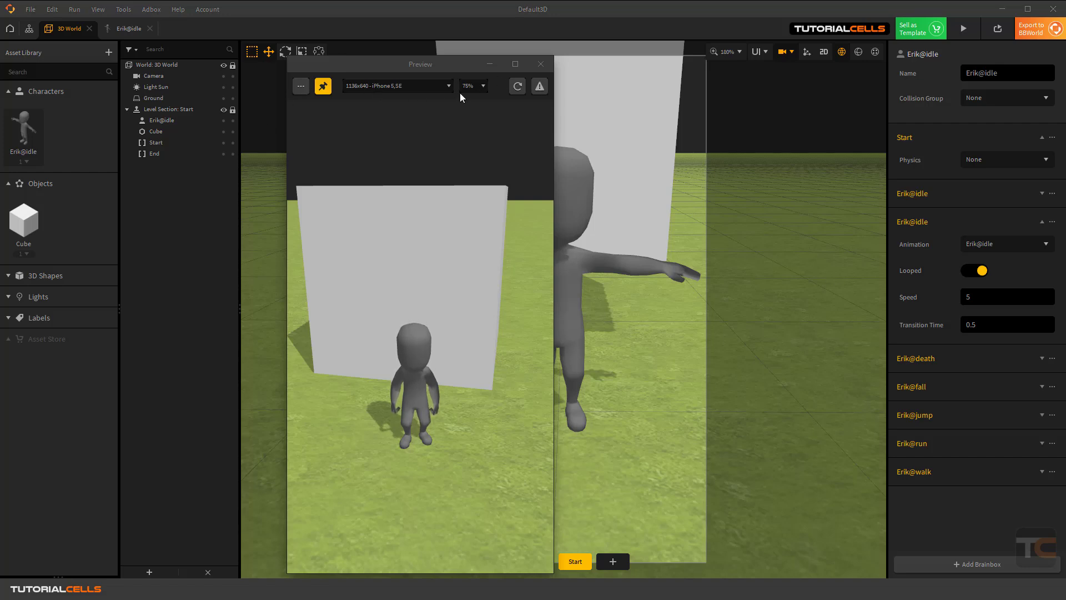
click(518, 87)
Set the Erik@idle animation's Speed to 0.5, replay the world preview to check it, and close the preview.
click(962, 302)
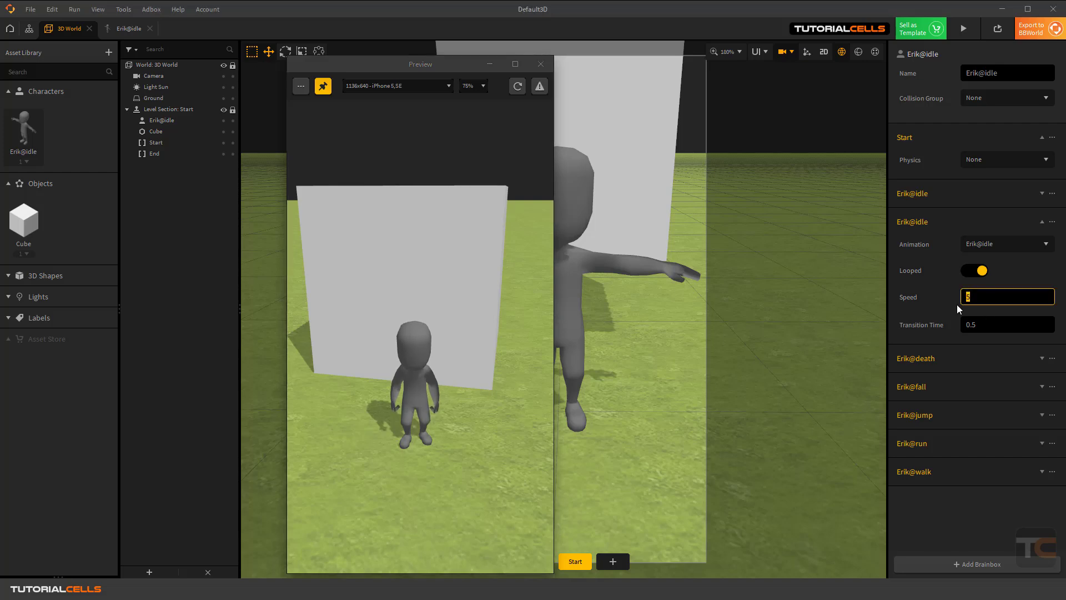
text(0.5)
key(Return)
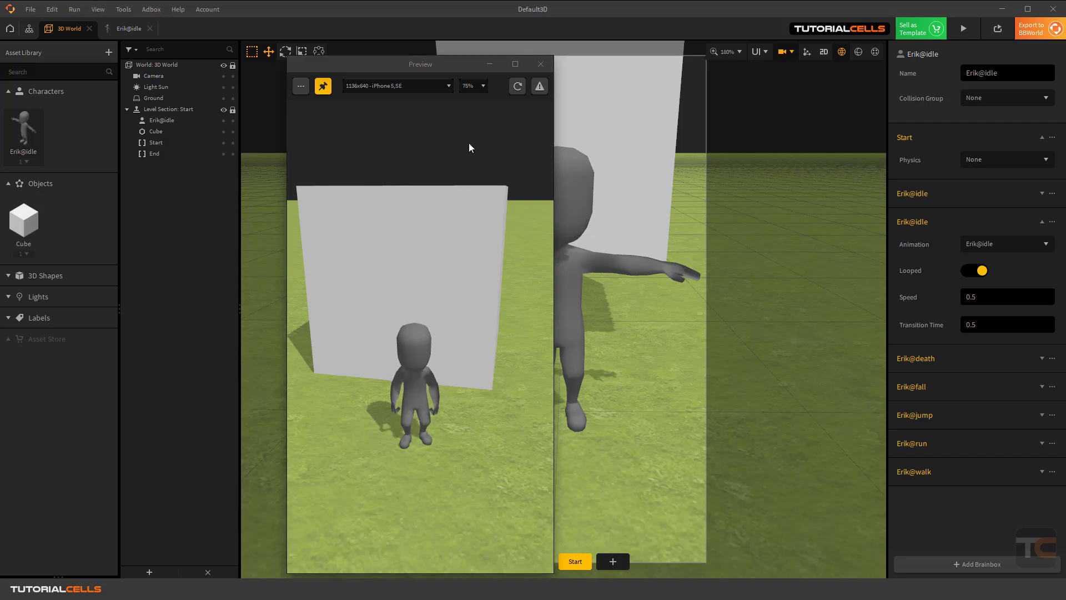
click(518, 87)
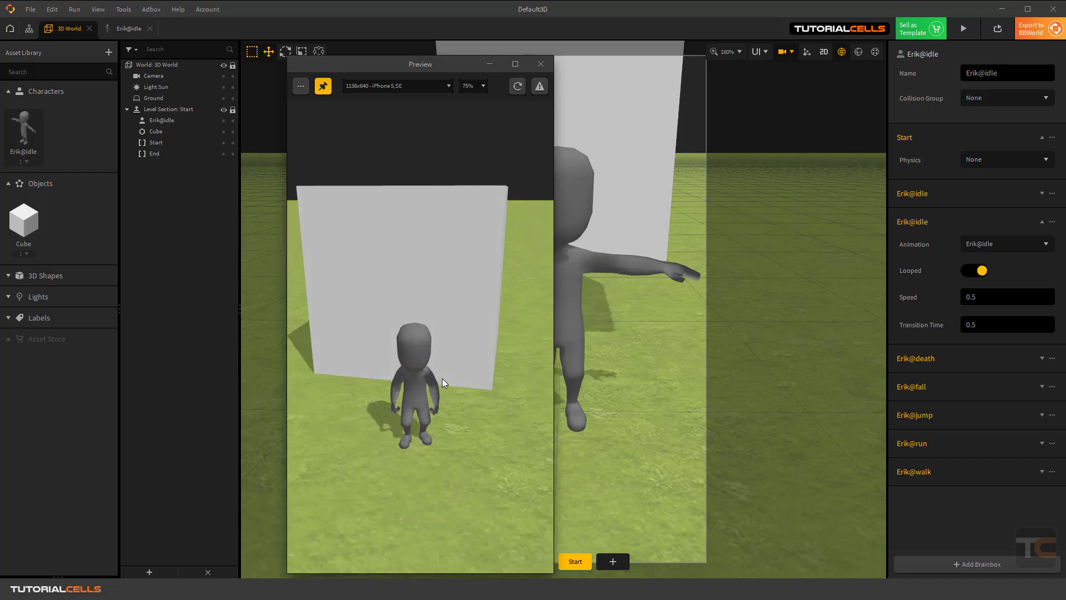
click(541, 64)
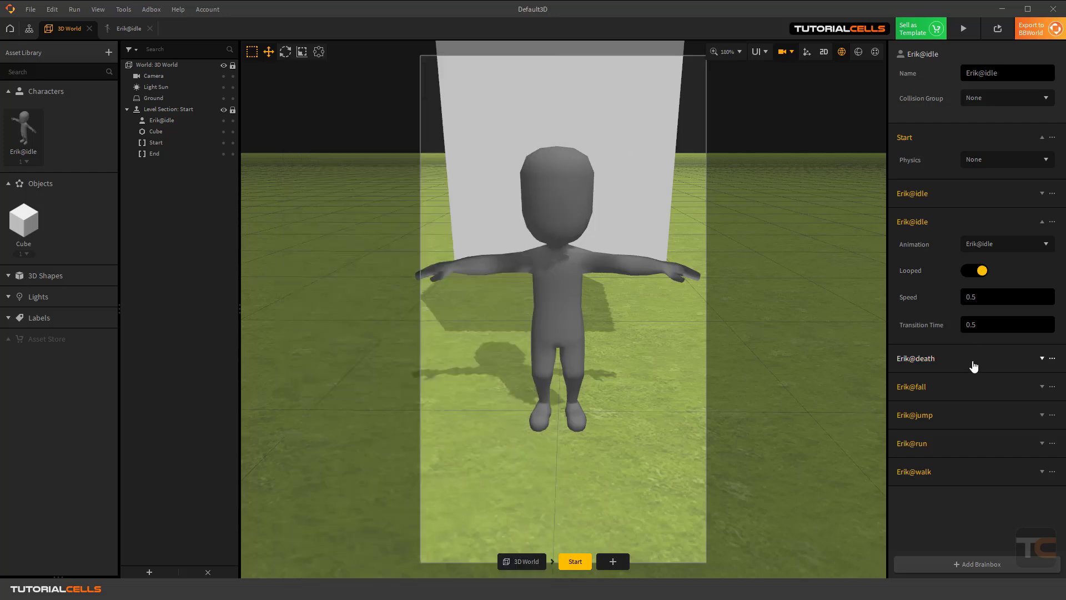
Leave the camera view with the character's Start and Erik@idle settings collapsed, and open the list of brainbox components.
click(787, 55)
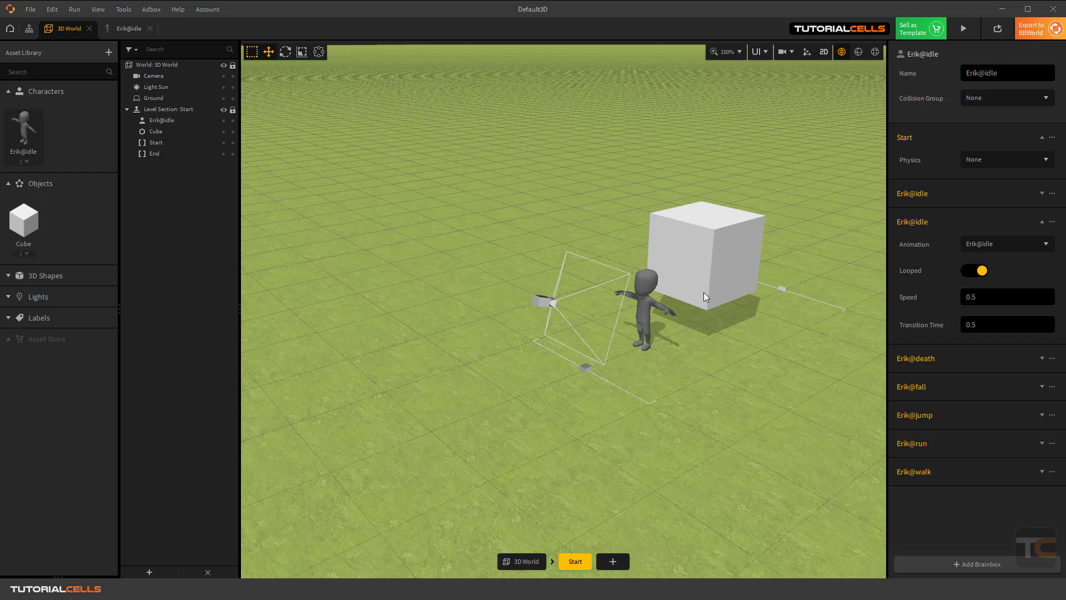
click(1042, 137)
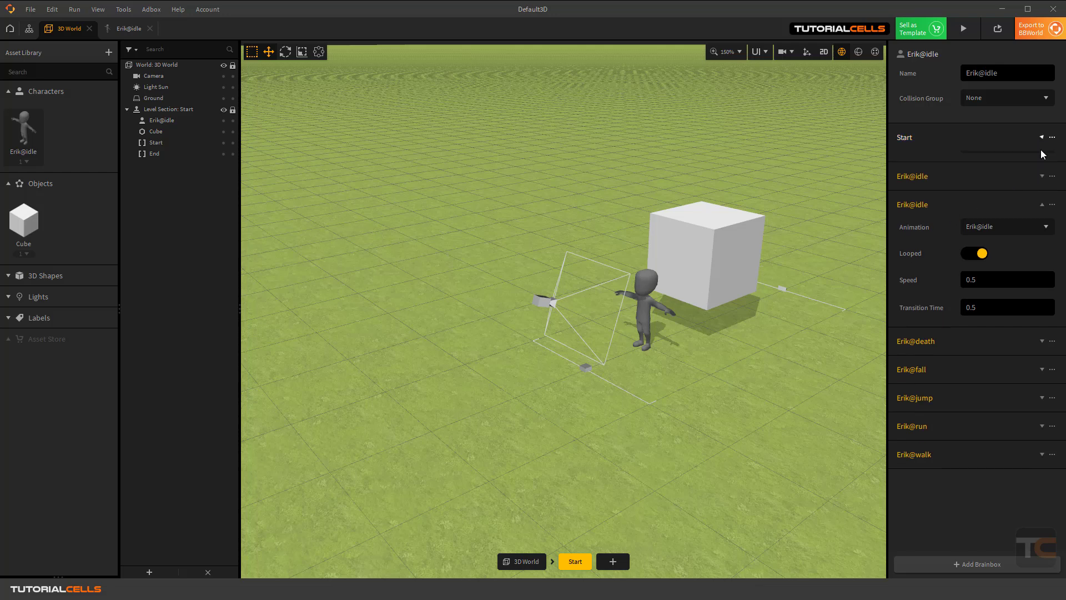
click(1041, 195)
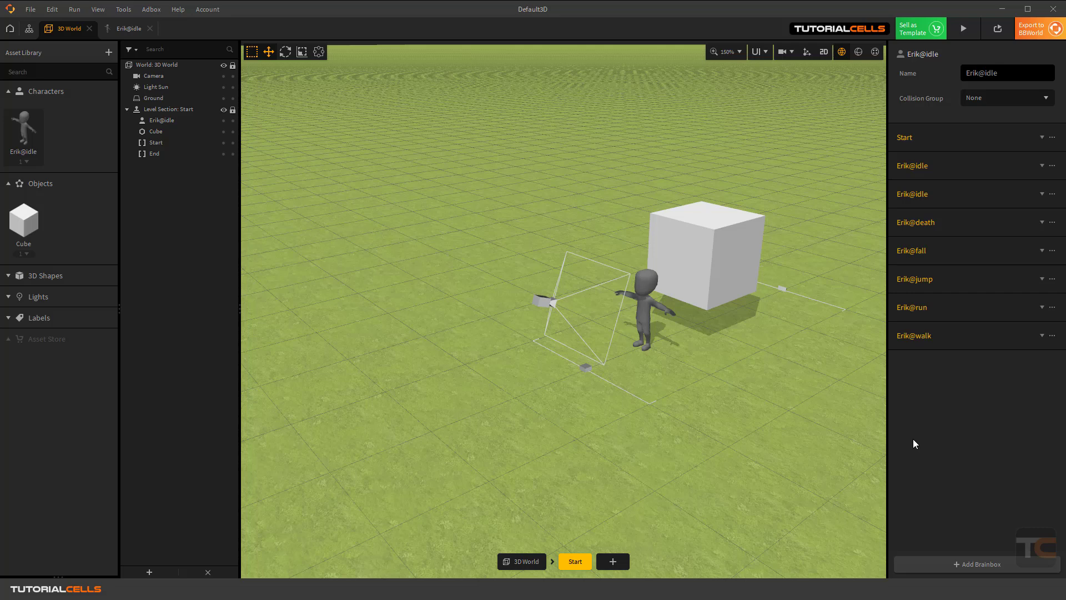
click(941, 564)
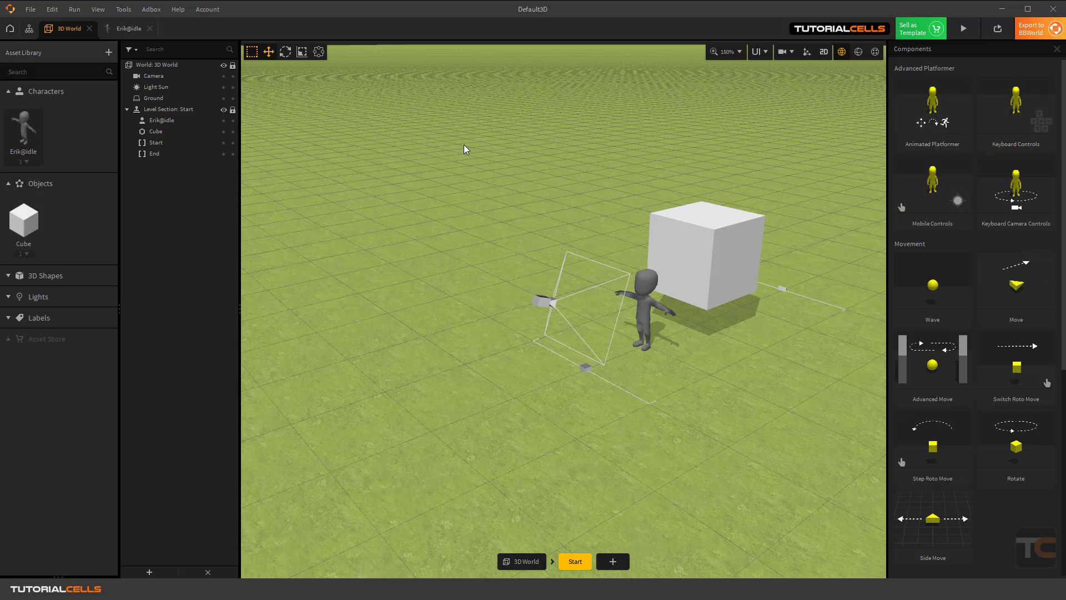
middle_drag(495, 243, 431, 244)
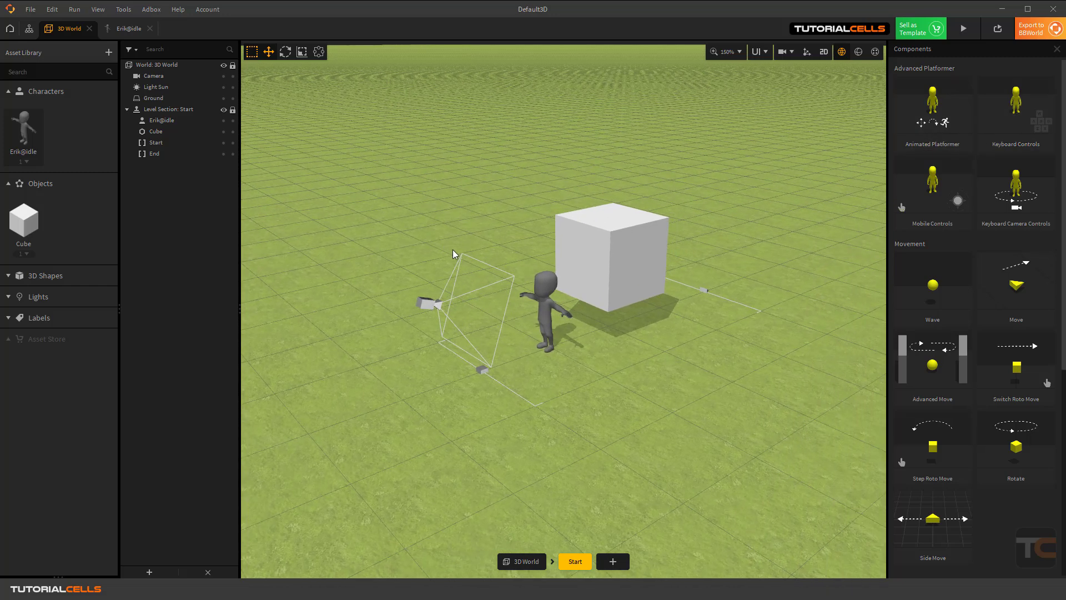
Open the Erik@idle character's node map and open its model node's scene in the Sub Scene Manager.
double_click(23, 130)
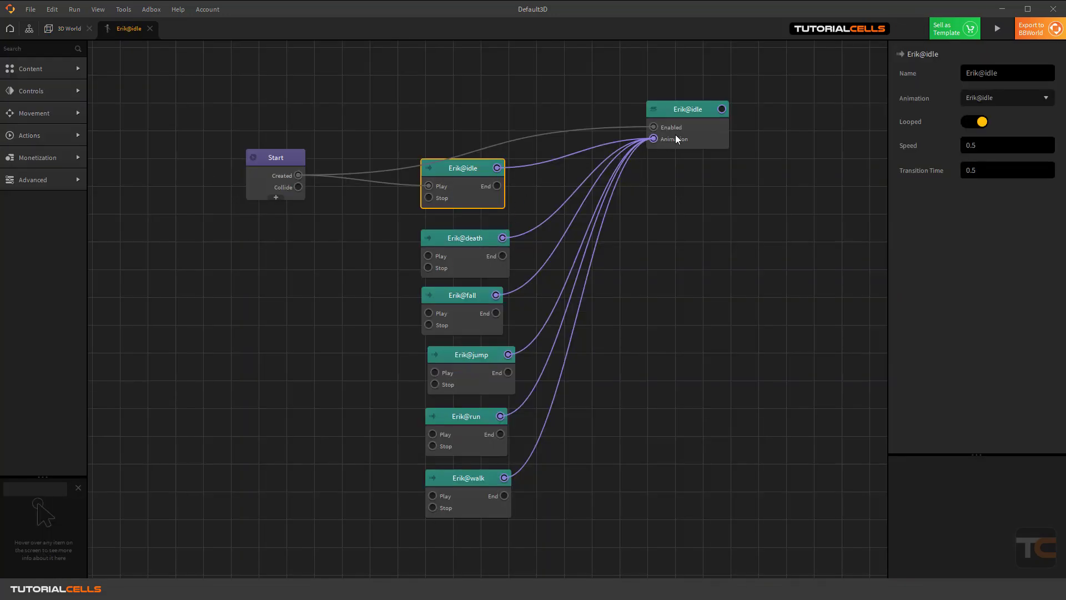
click(698, 114)
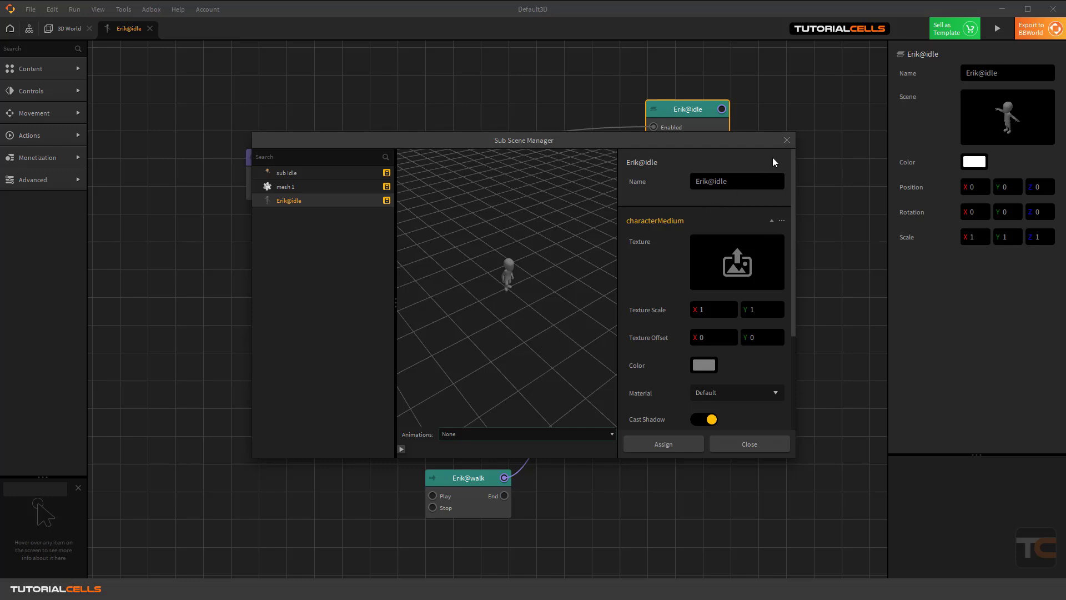
click(786, 140)
drag(698, 112, 699, 122)
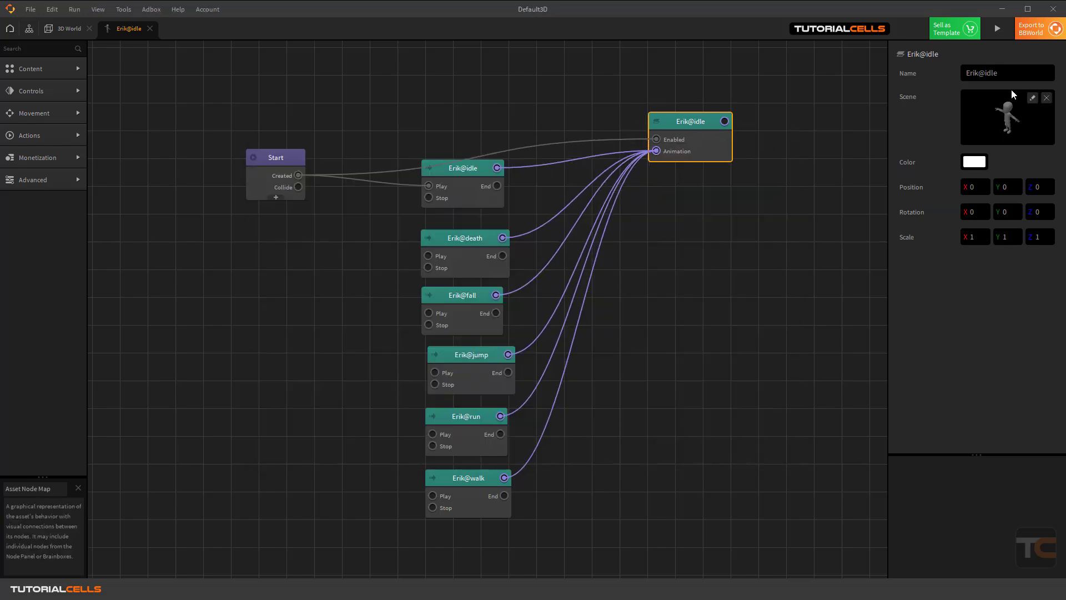
click(1030, 99)
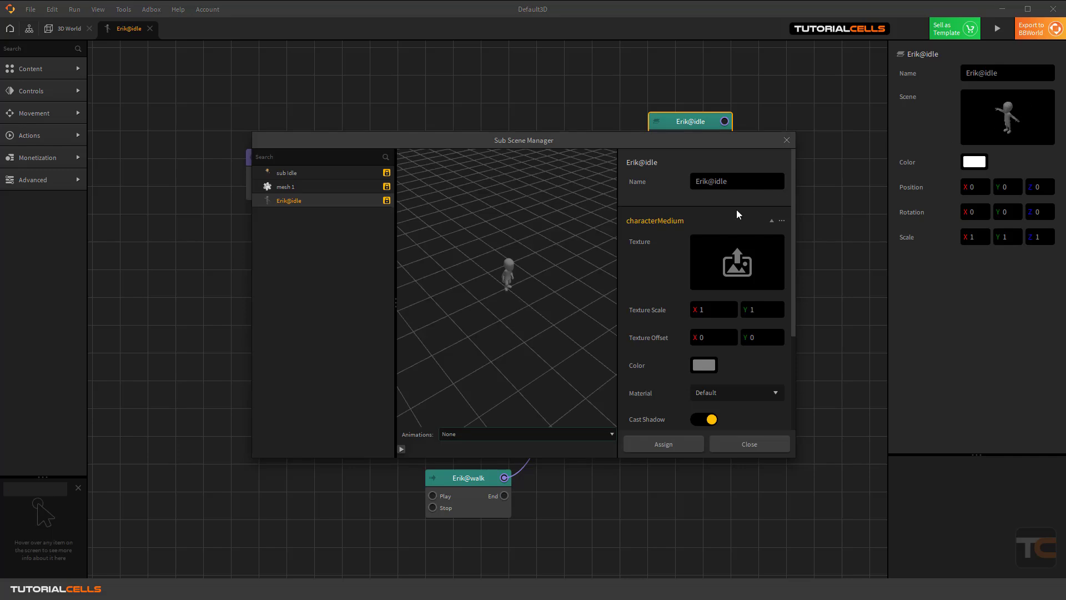
drag(626, 151, 607, 195)
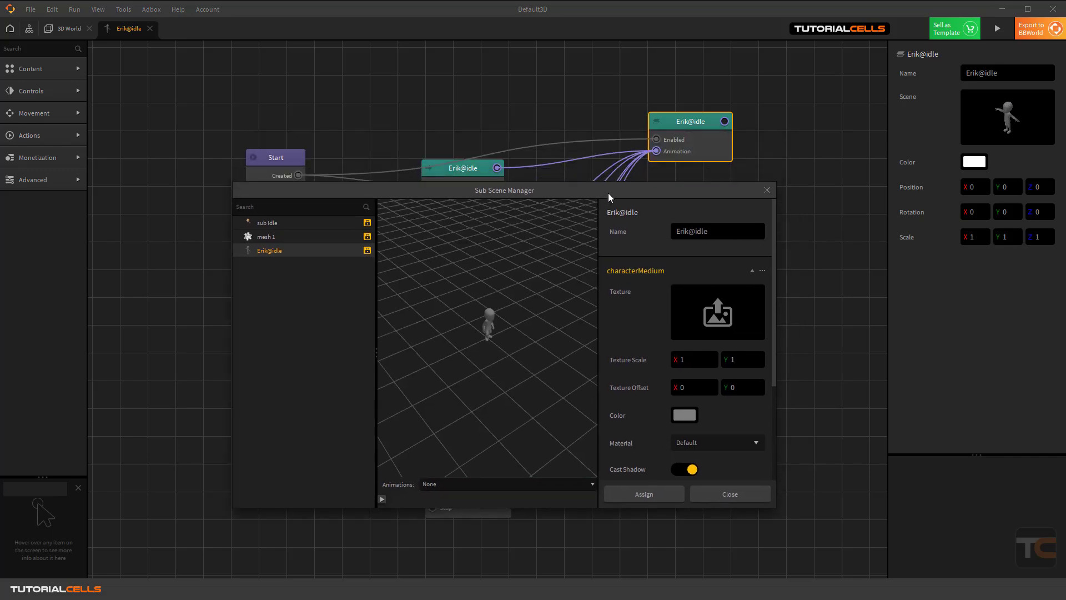
Apply the Boy_Hair_diffuse image as the characterMedium texture of the Erik@idle scene.
mouse_move(718, 318)
click(756, 293)
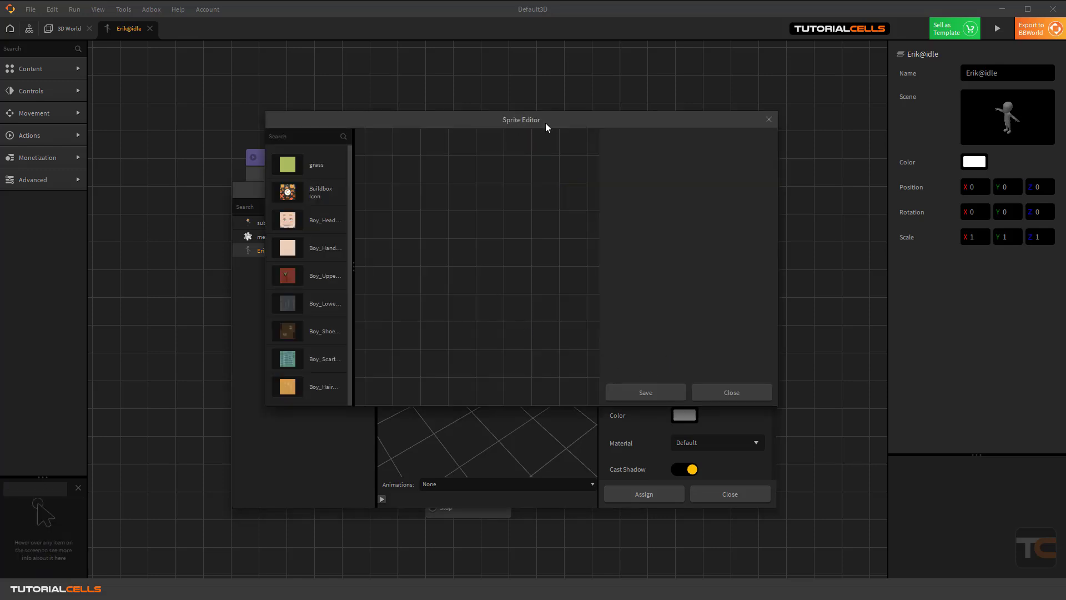
drag(545, 122, 558, 184)
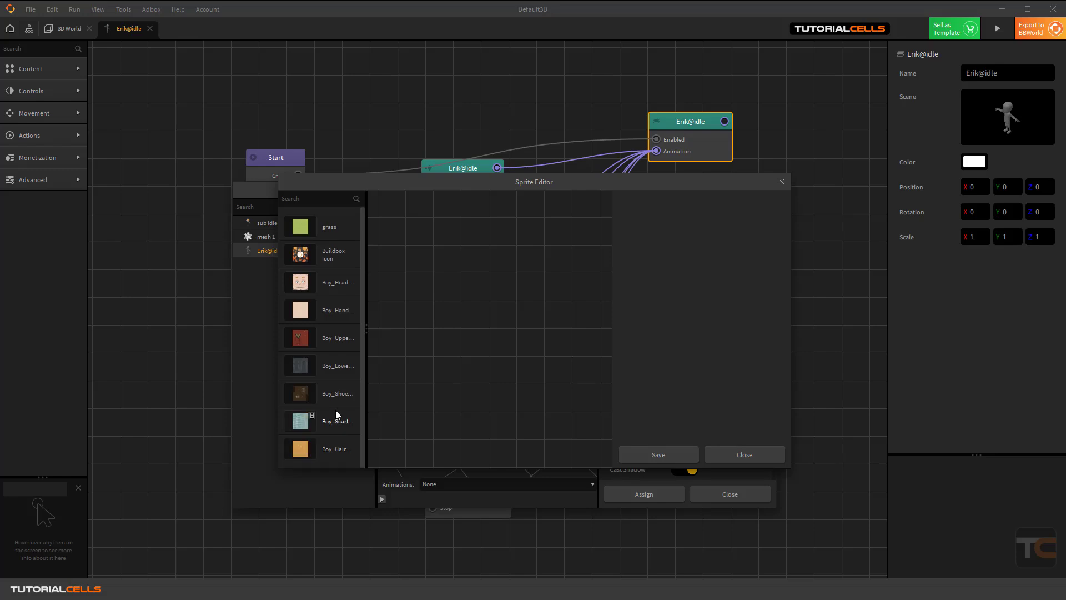
click(336, 448)
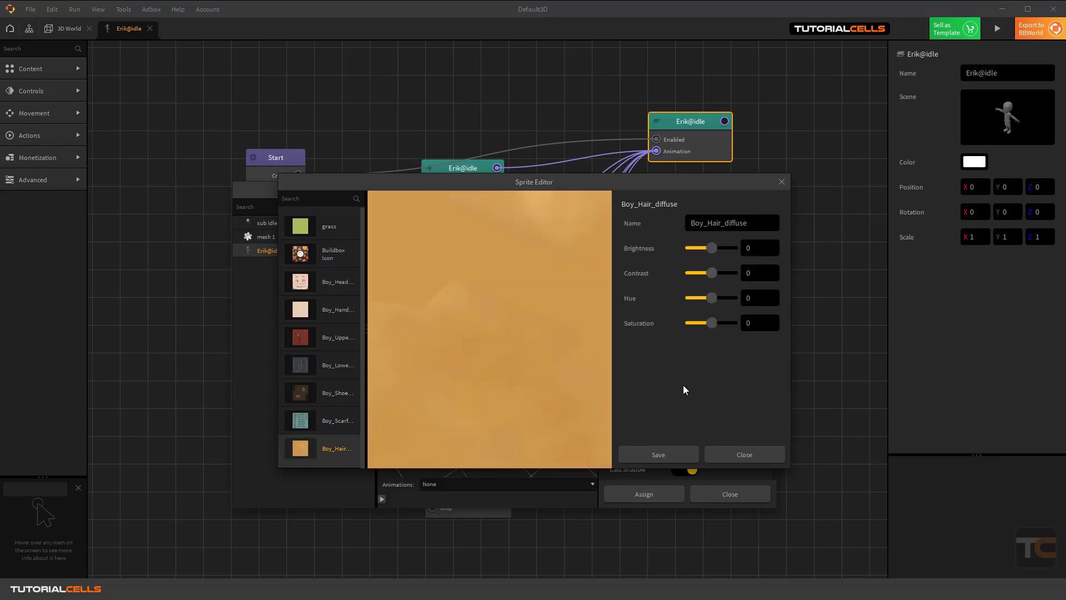
click(674, 453)
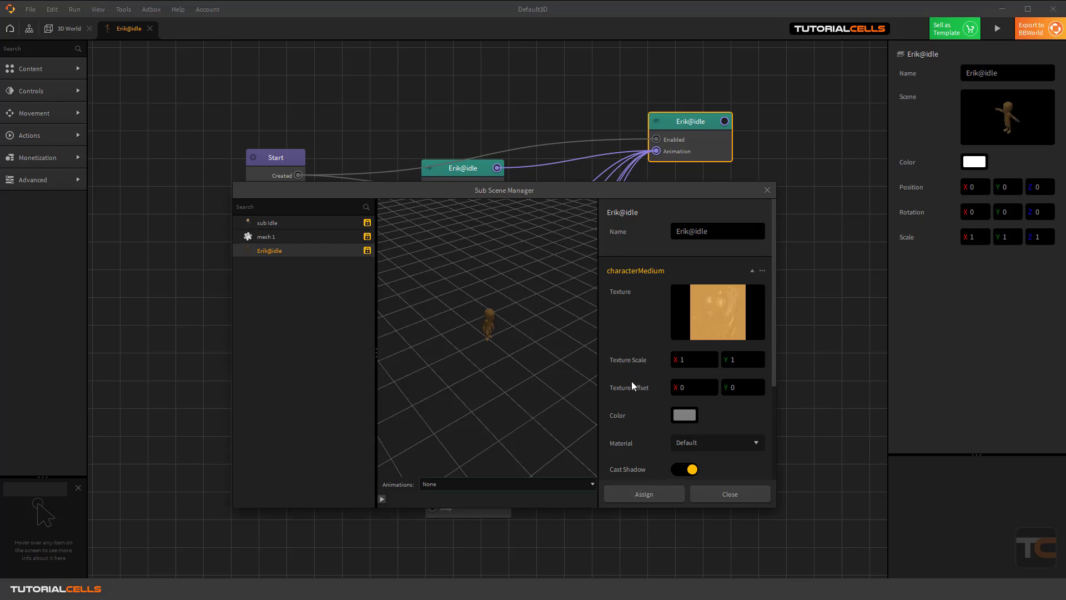
Look over the model's remaining material settings and play the idle animation on an enlarged view of the character.
scroll(642, 421, down, 4)
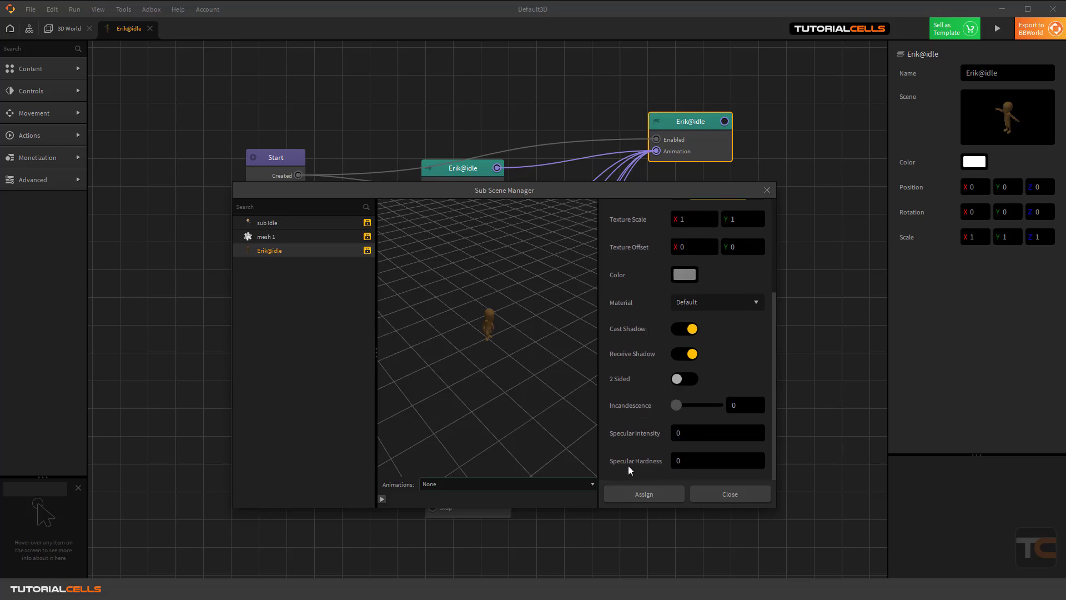
click(592, 484)
click(593, 484)
scroll(499, 335, up, 5)
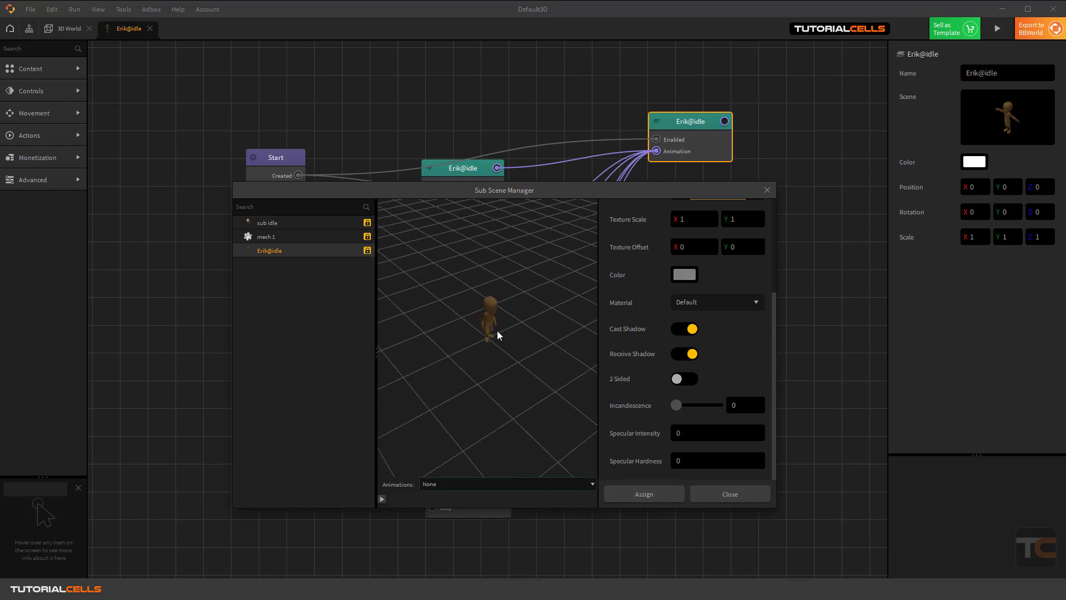
click(495, 485)
click(533, 193)
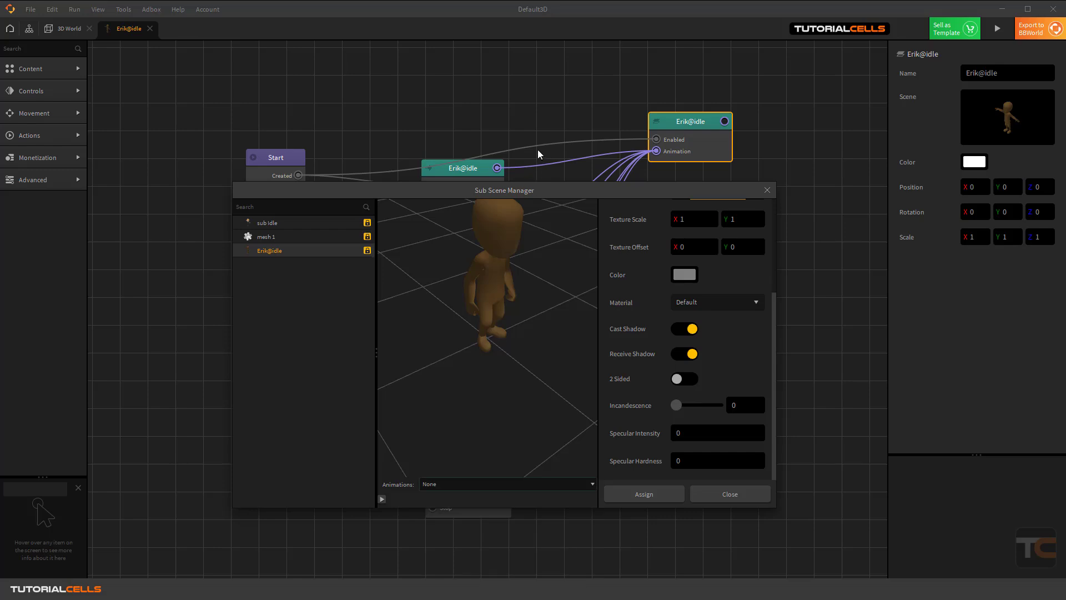
drag(544, 191, 550, 170)
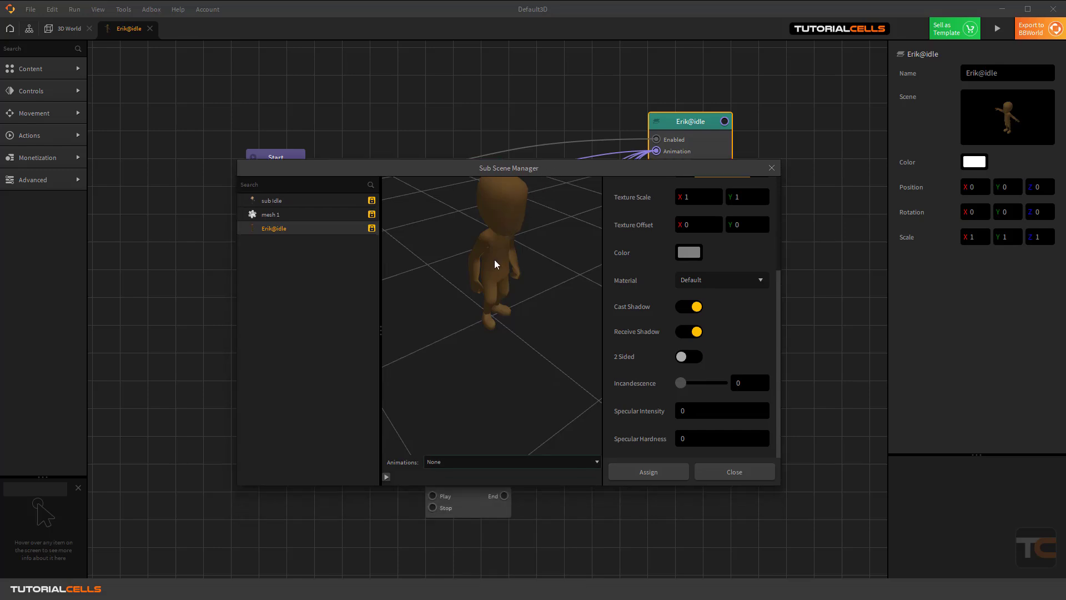
click(578, 461)
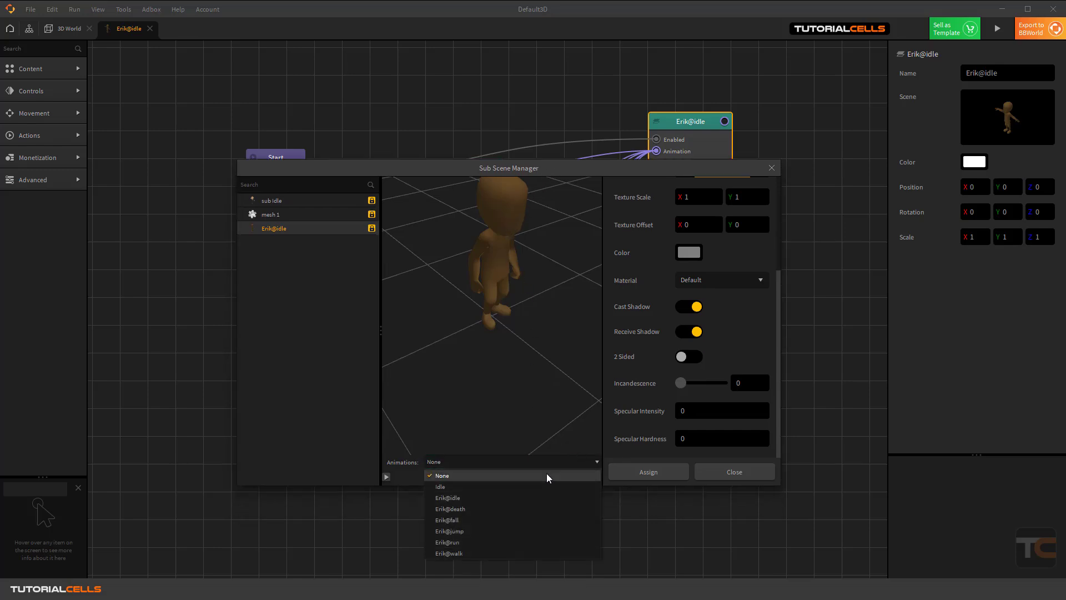
click(536, 487)
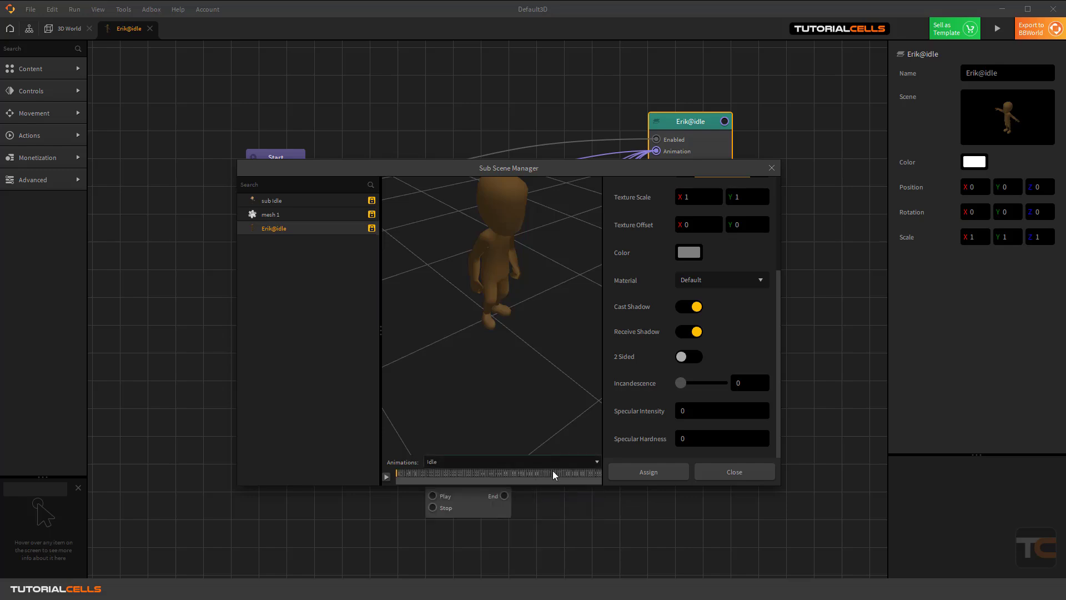
click(386, 476)
Play the Erik@death and Erik@jump animations on the character in the Sub Scene Manager.
click(595, 463)
click(481, 505)
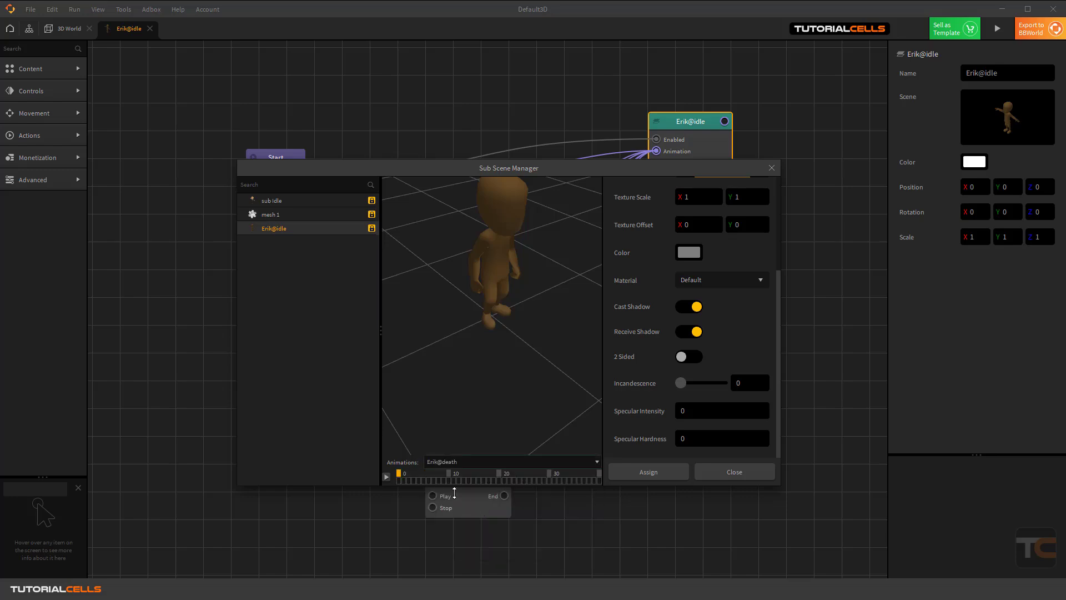
click(387, 477)
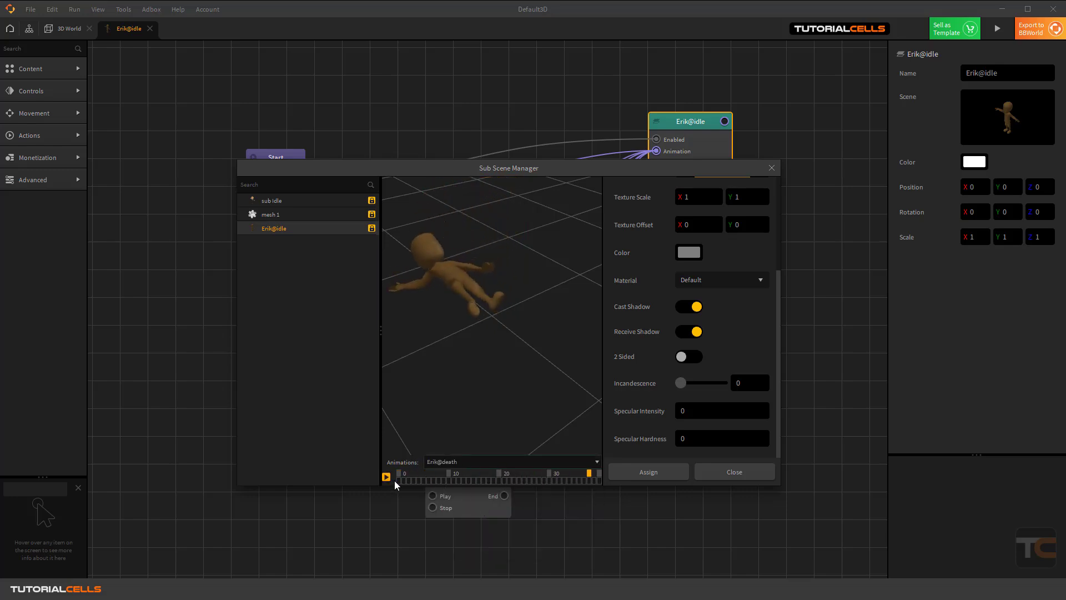
click(595, 462)
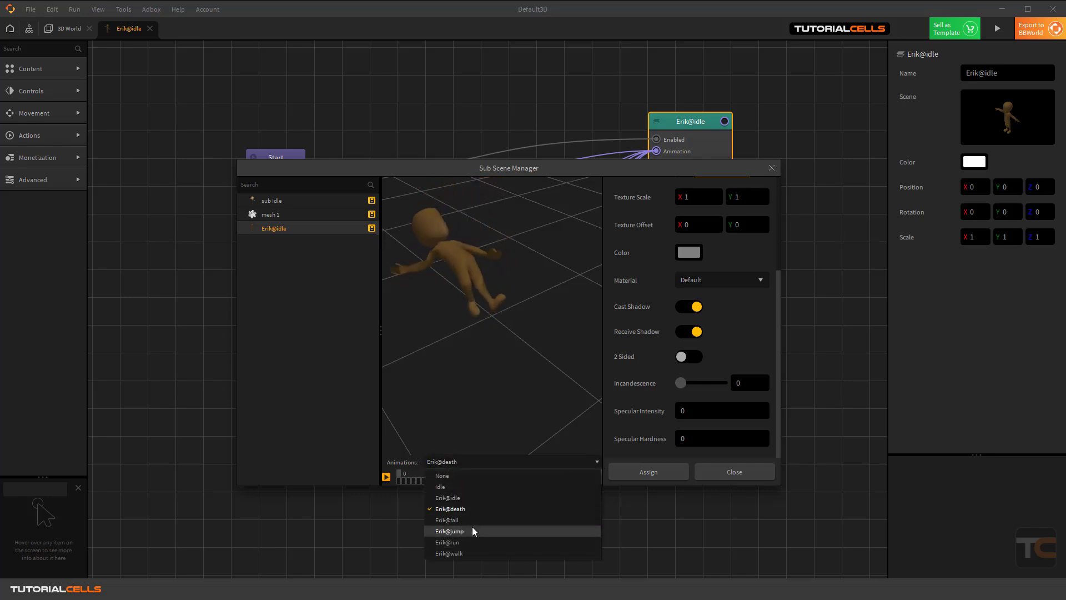
click(473, 530)
mouse_move(425, 483)
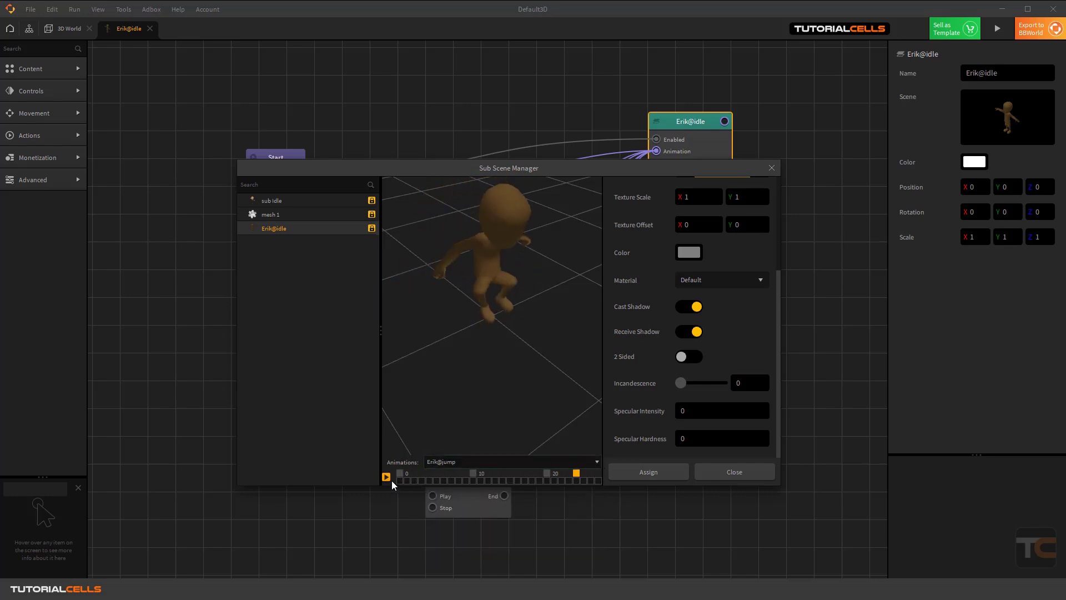
Assign the retextured Erik@idle scene to the character's model node.
scroll(719, 291, up, 2)
scroll(719, 295, up, 2)
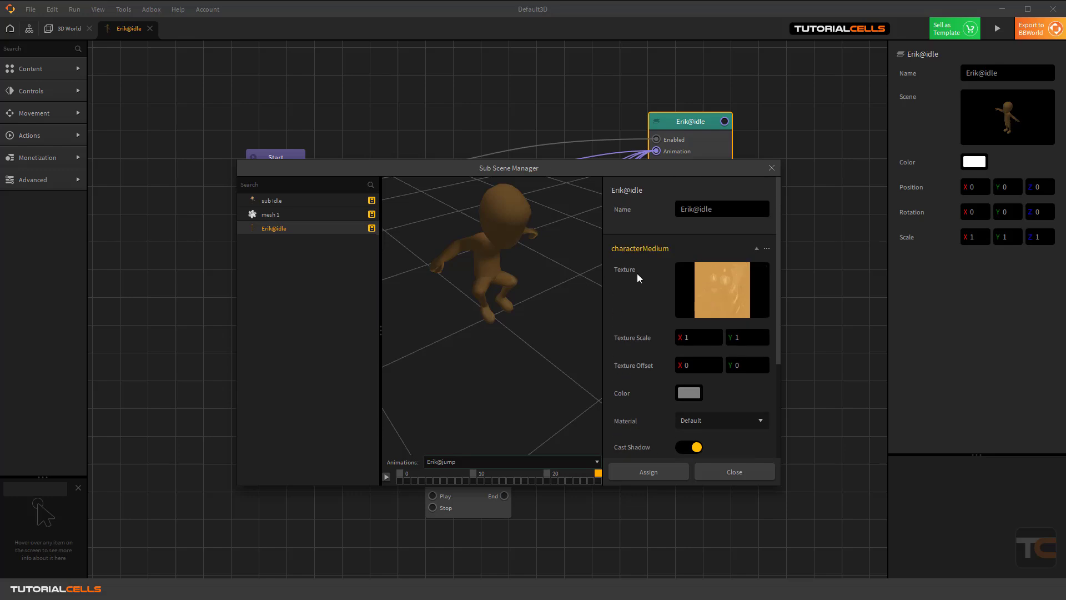
click(656, 467)
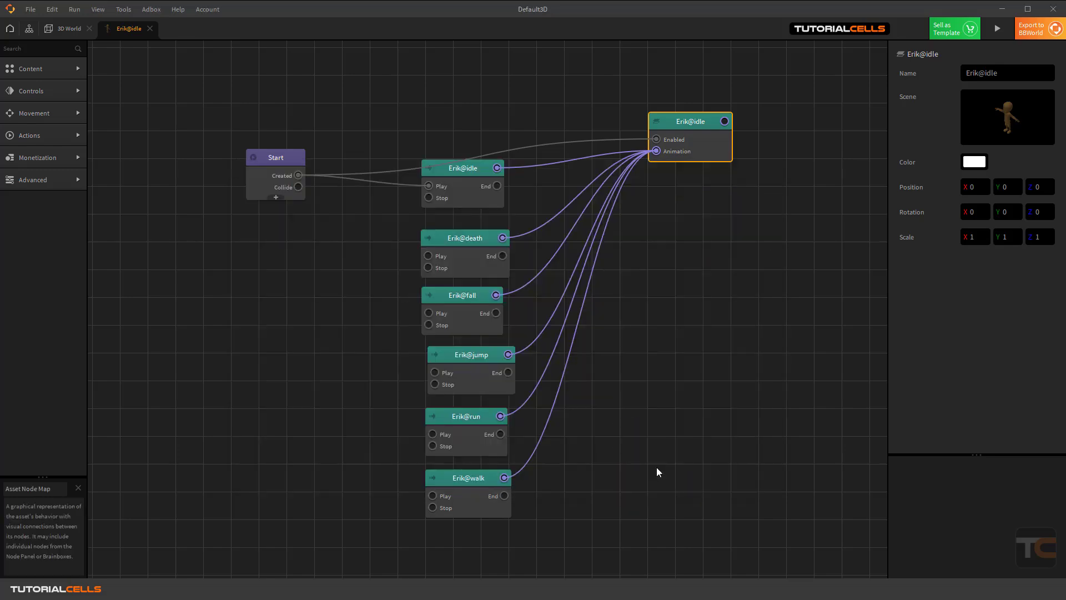
Check the textured character in the 3D World and return to its node map.
click(62, 28)
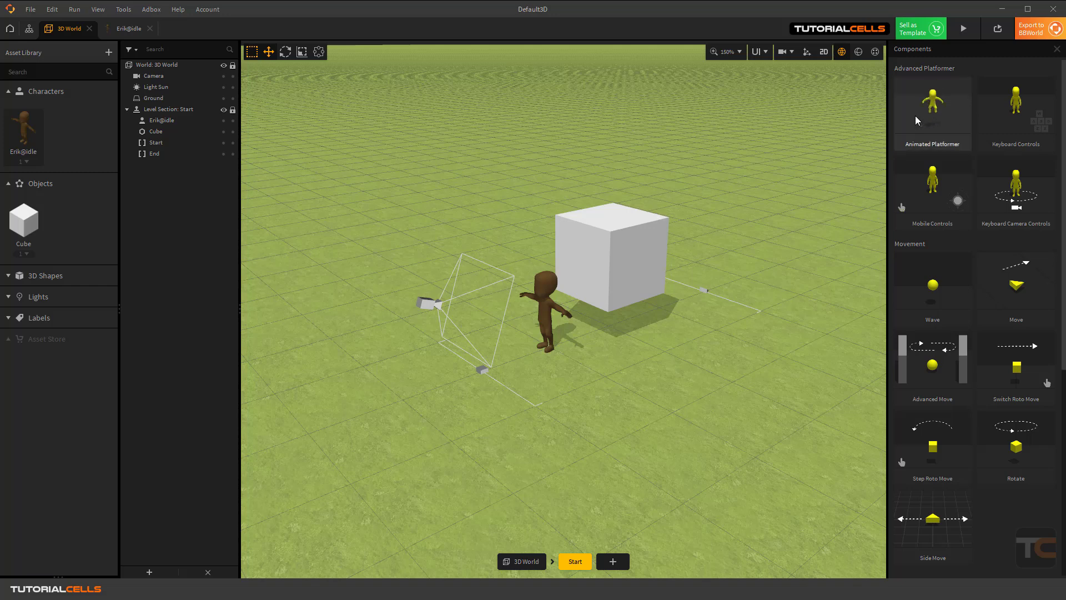
click(129, 28)
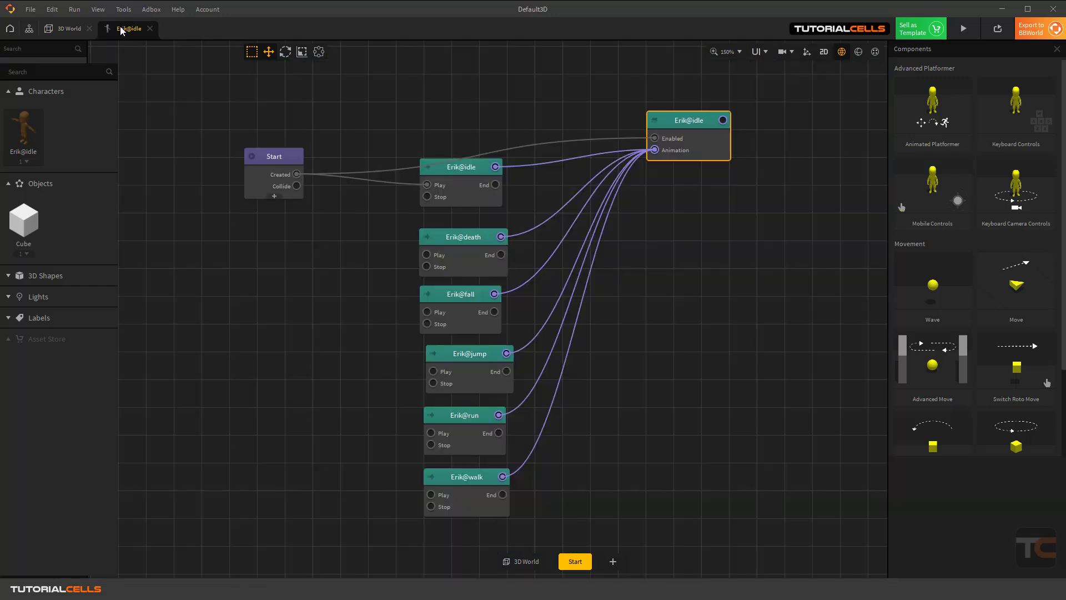
Shift all six animation nodes slightly lower in the node map, then return to the 3D World and browse its components.
drag(376, 72, 548, 518)
drag(472, 171, 474, 204)
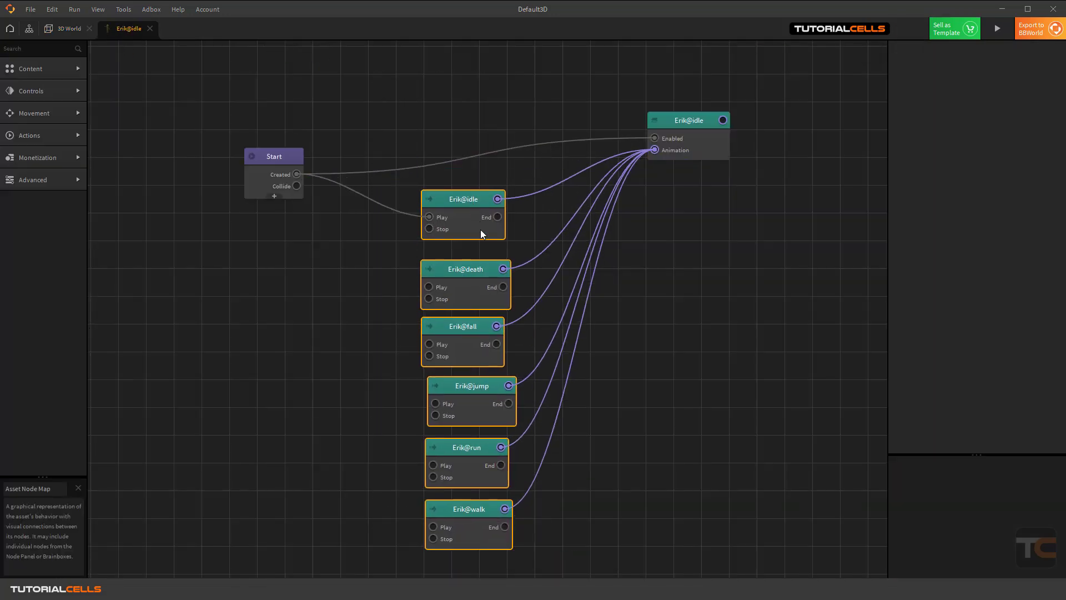
click(60, 29)
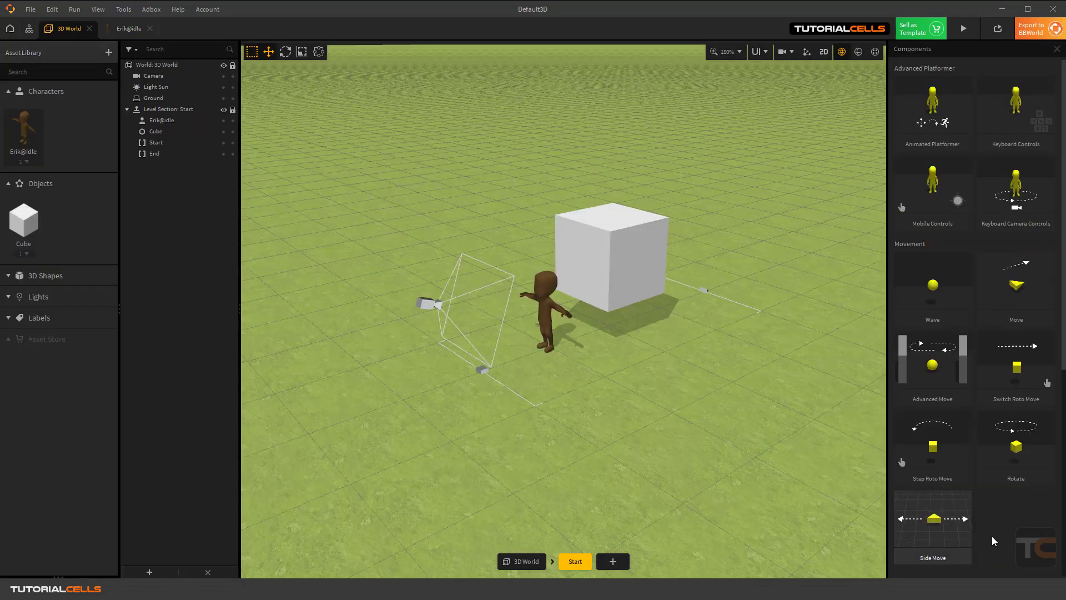
scroll(991, 533, down, 5)
scroll(973, 539, up, 5)
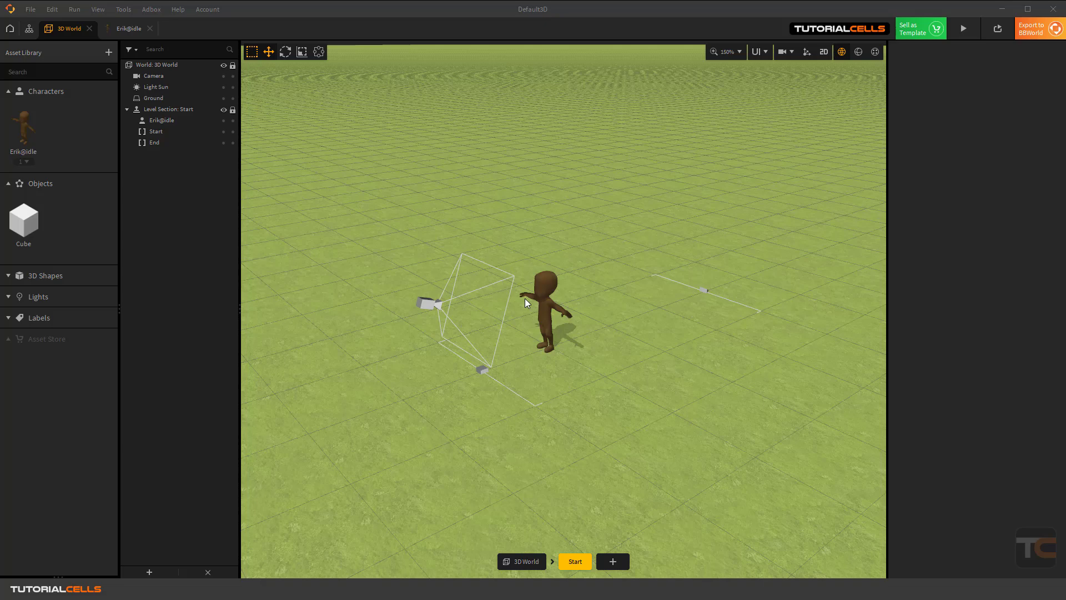
In the character's Start settings, set Physics to Dynamic, Affected Asset to All, friction to 0.75 and bounce to 0.
right_drag(524, 299, 584, 317)
click(614, 324)
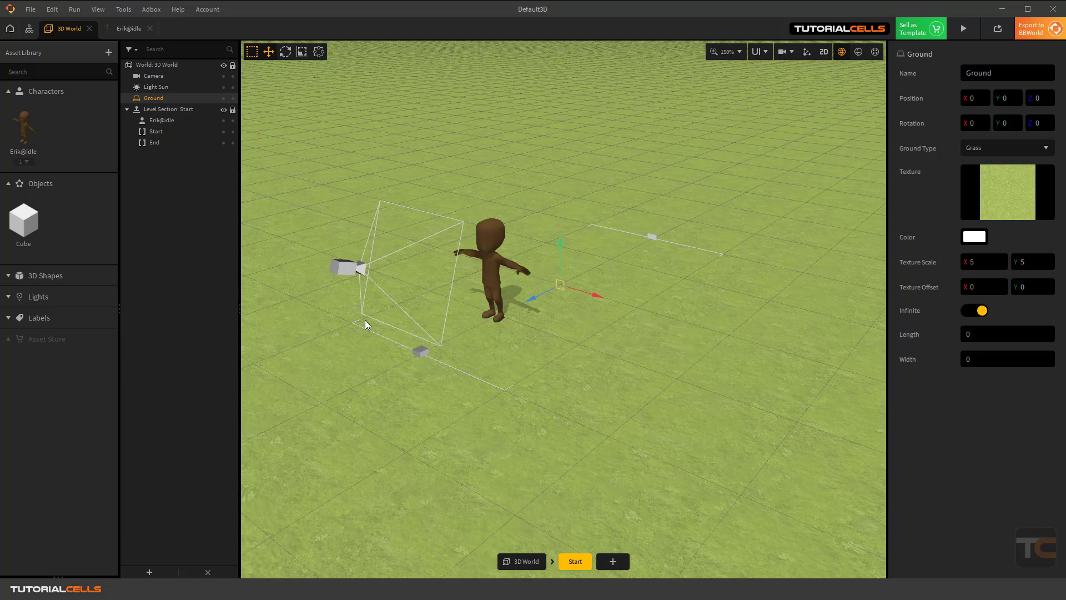
click(21, 124)
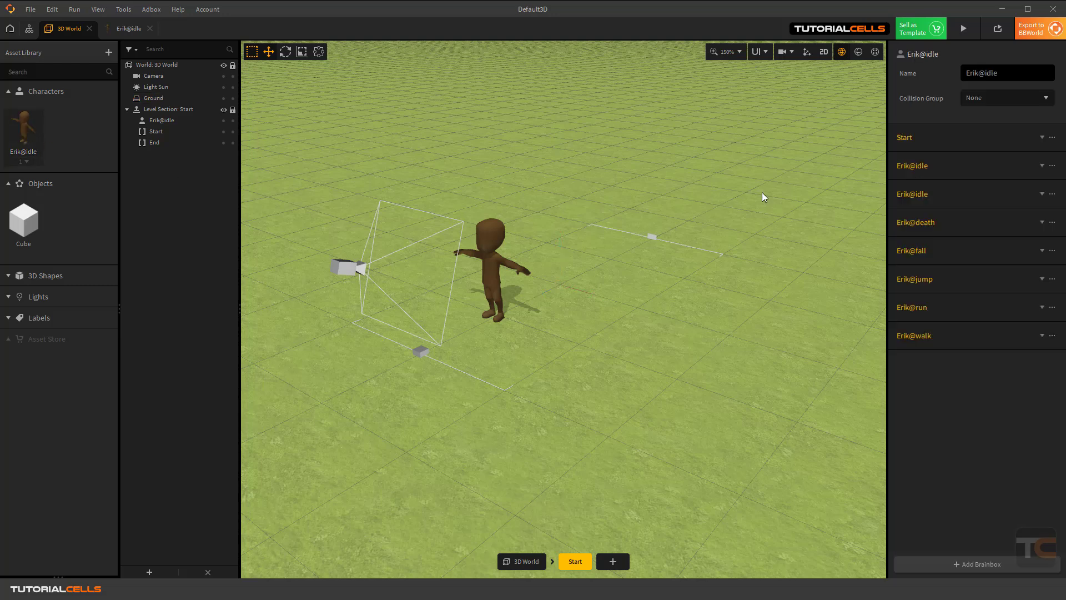
click(947, 143)
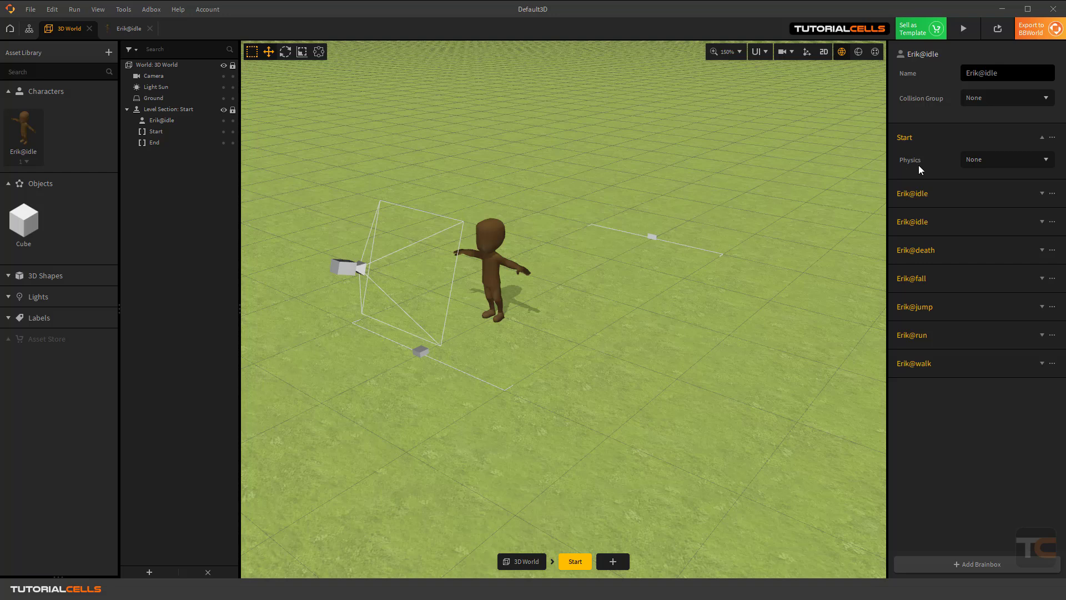
click(985, 161)
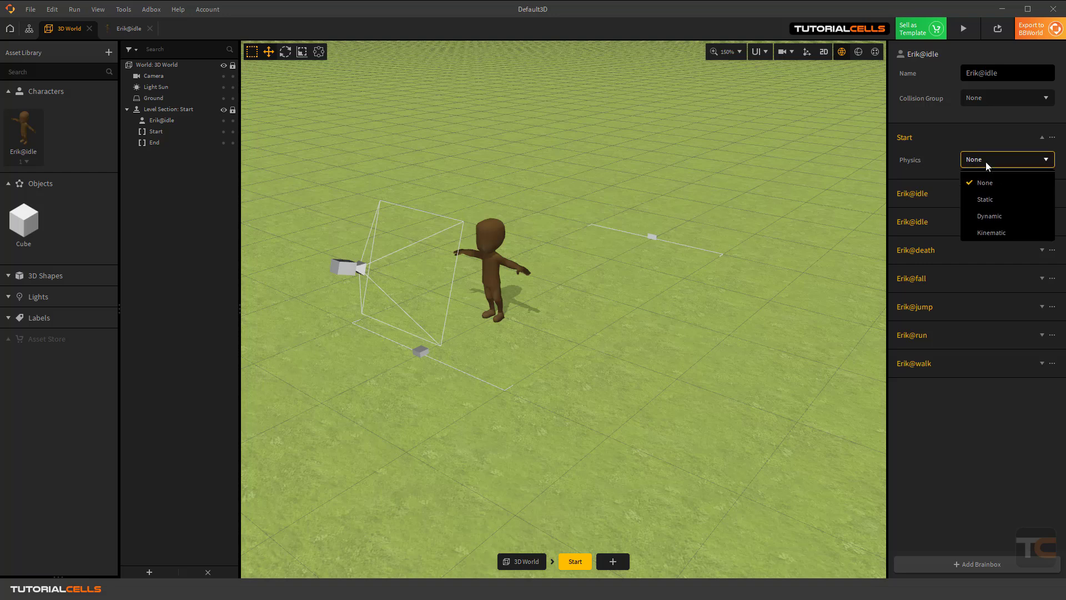
click(1002, 213)
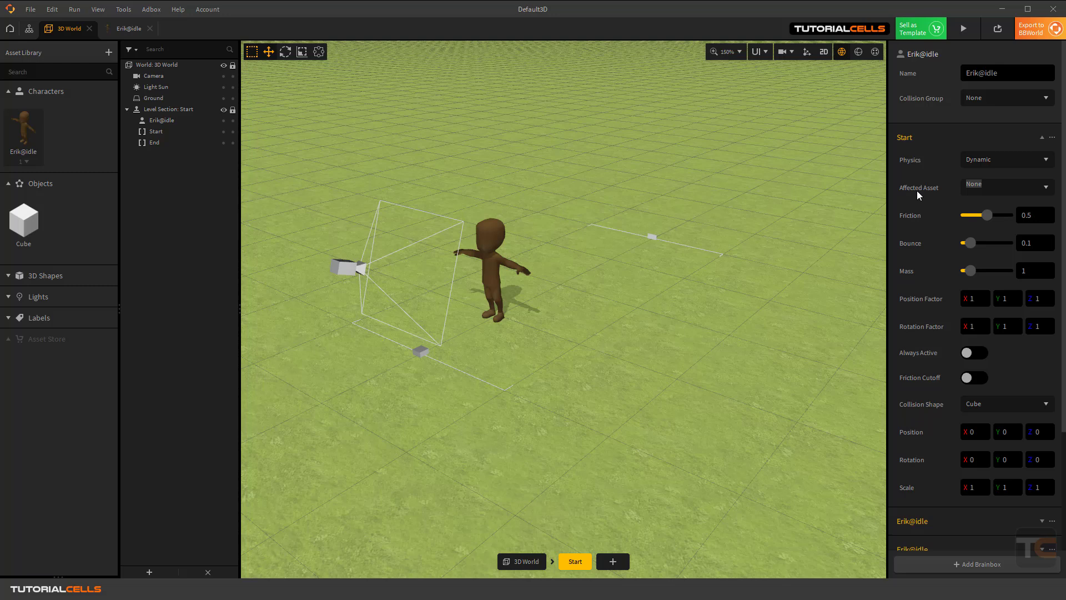
click(1000, 185)
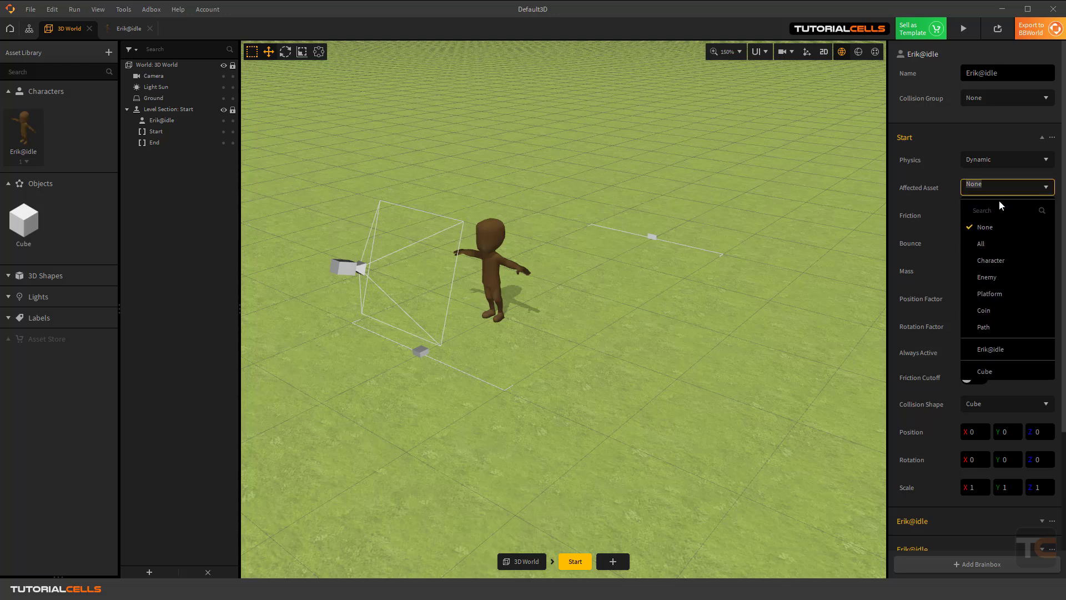
click(999, 242)
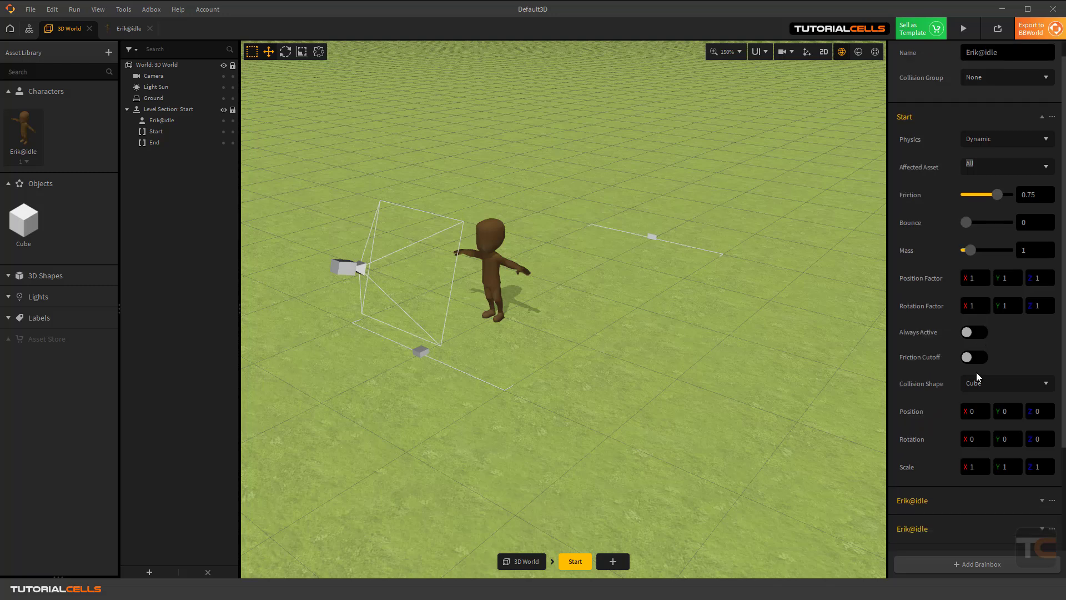
scroll(976, 372, down, 3)
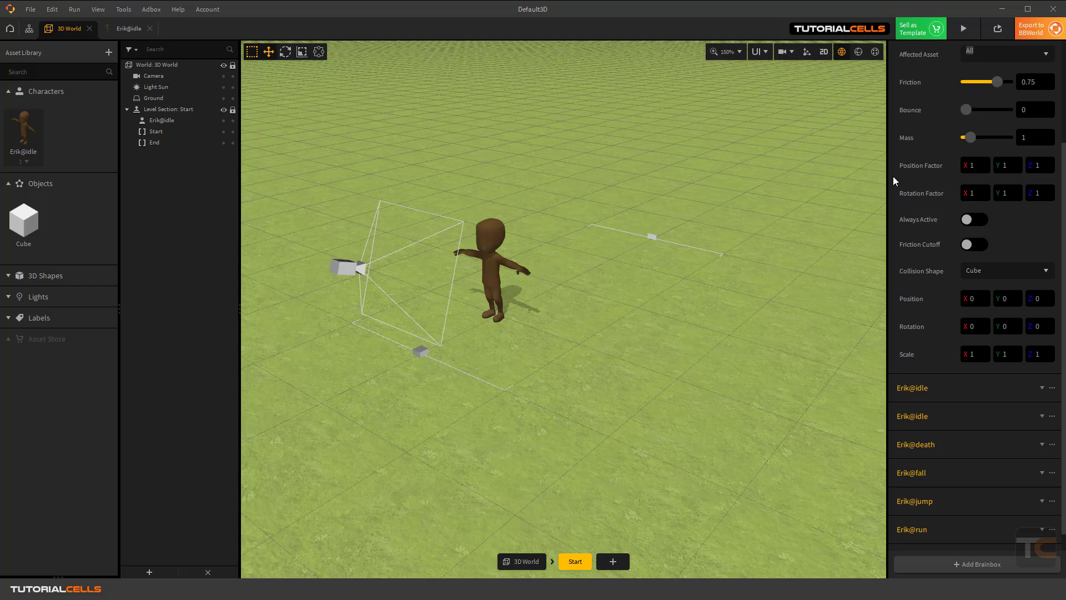
Show the collision shapes and raise the character's Start collision cube to a Y position of about 1.023.
click(857, 52)
click(466, 286)
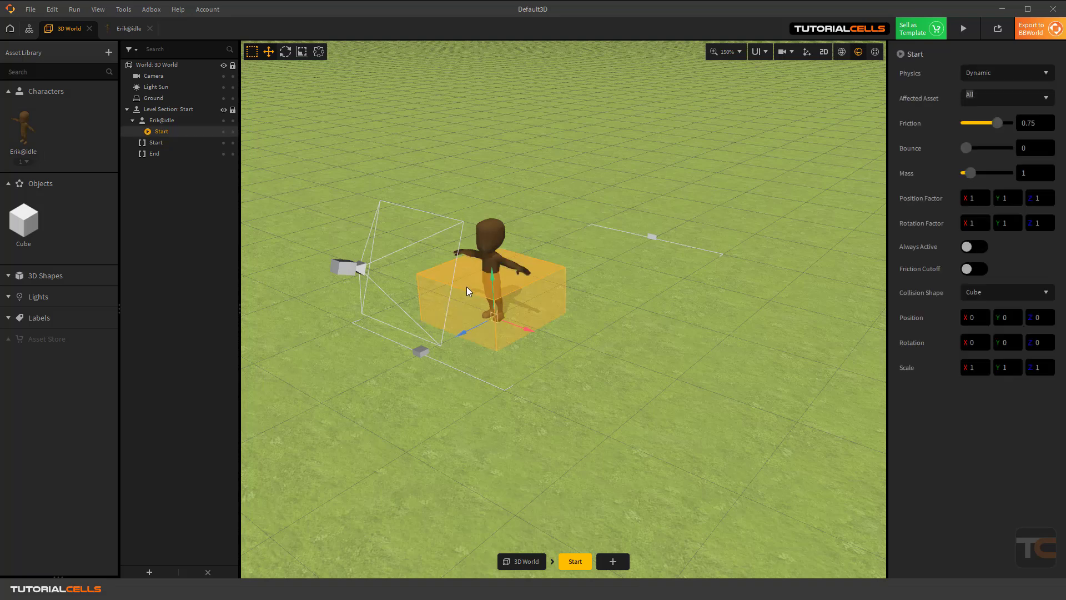
drag(492, 278, 498, 231)
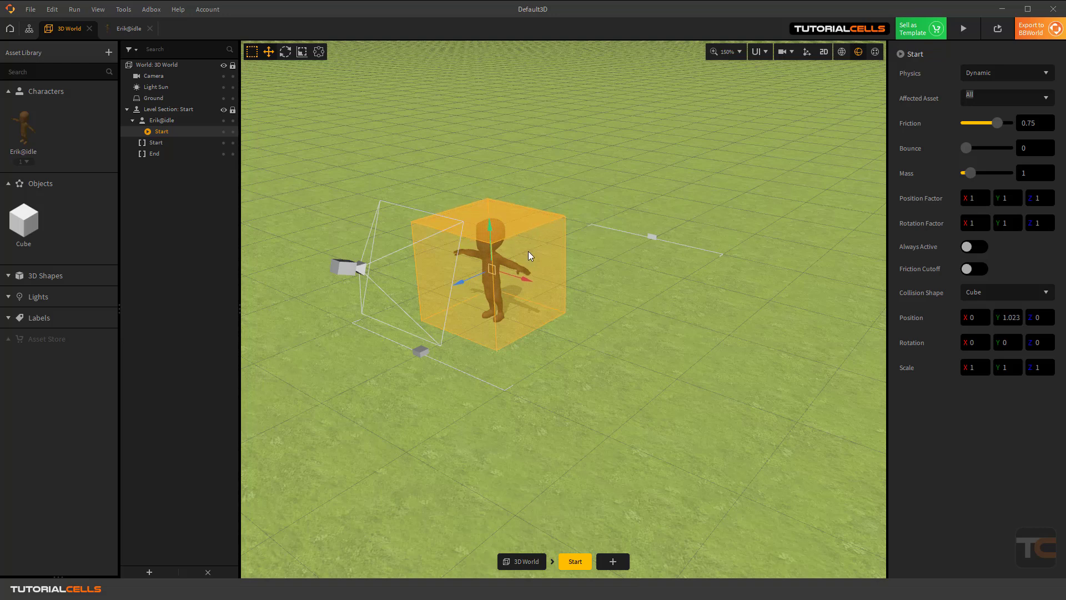
Scale the collision cube to about 0.802 × 0.802 × 0.415 around the character and preview the world.
click(302, 52)
mouse_move(491, 267)
mouse_down()
mouse_move(501, 259)
mouse_move(473, 291)
mouse_move(487, 279)
mouse_move(485, 291)
mouse_move(482, 274)
mouse_move(479, 284)
mouse_up()
mouse_move(485, 308)
right_down()
mouse_move(464, 413)
mouse_move(478, 267)
mouse_move(450, 263)
mouse_move(497, 261)
mouse_move(444, 253)
mouse_move(492, 322)
right_up()
key(w)
key(a)
key(d)
key(w)
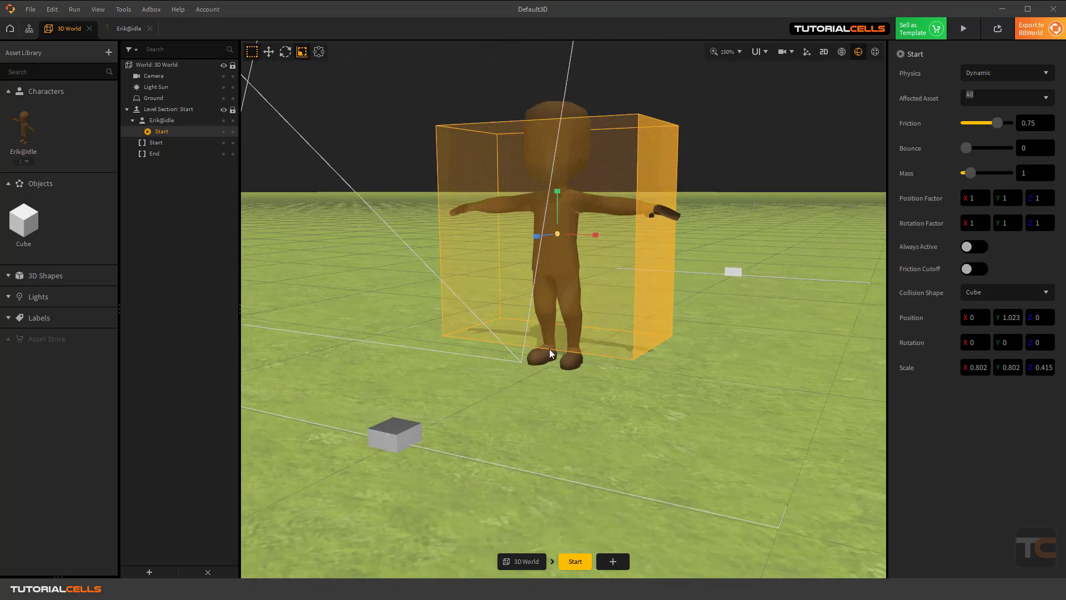
click(964, 29)
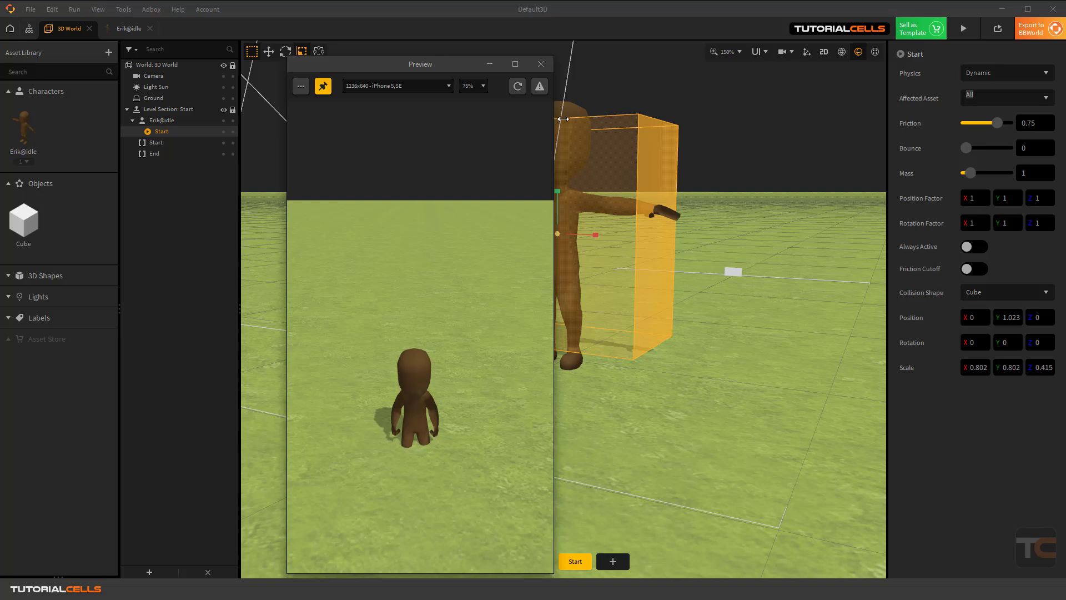
click(540, 65)
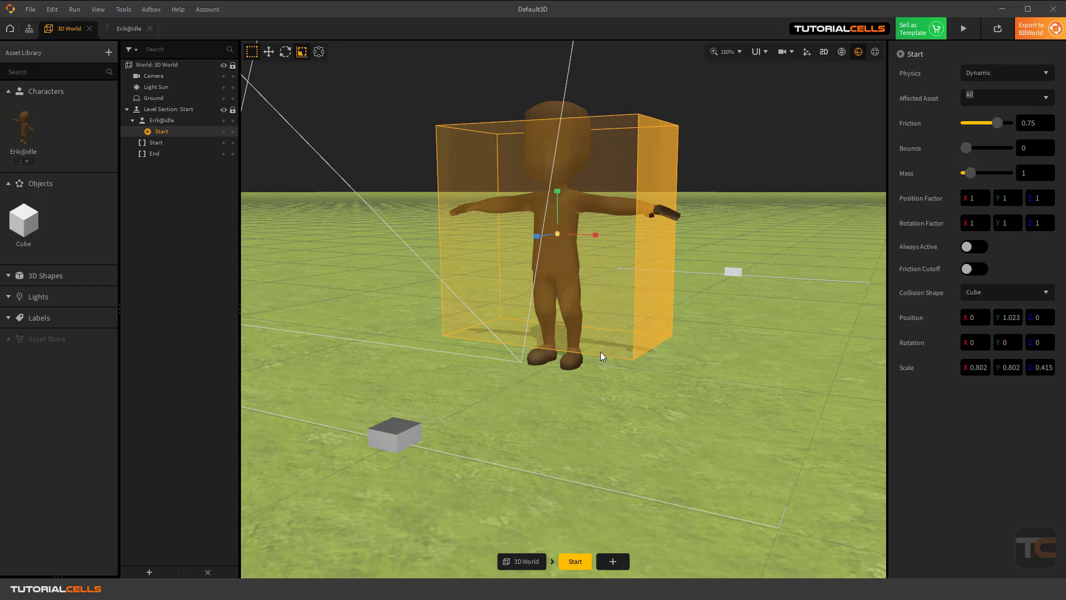
Stretch the collision cube's height to a Y scale of about 1.025 and preview how the character stands on the ground.
click(608, 396)
drag(556, 193, 559, 181)
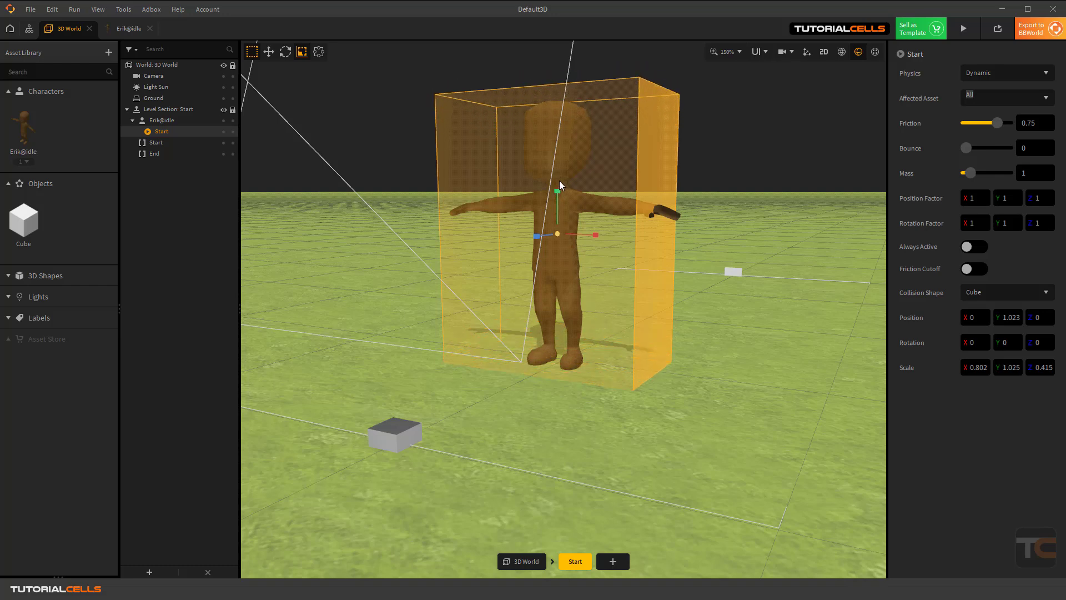
click(964, 31)
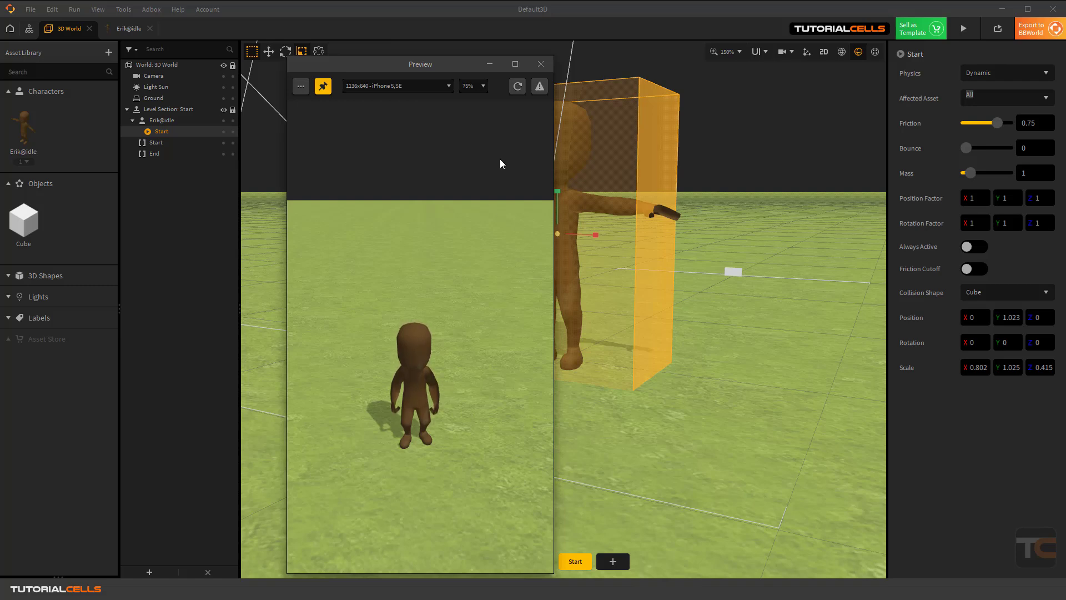
click(540, 65)
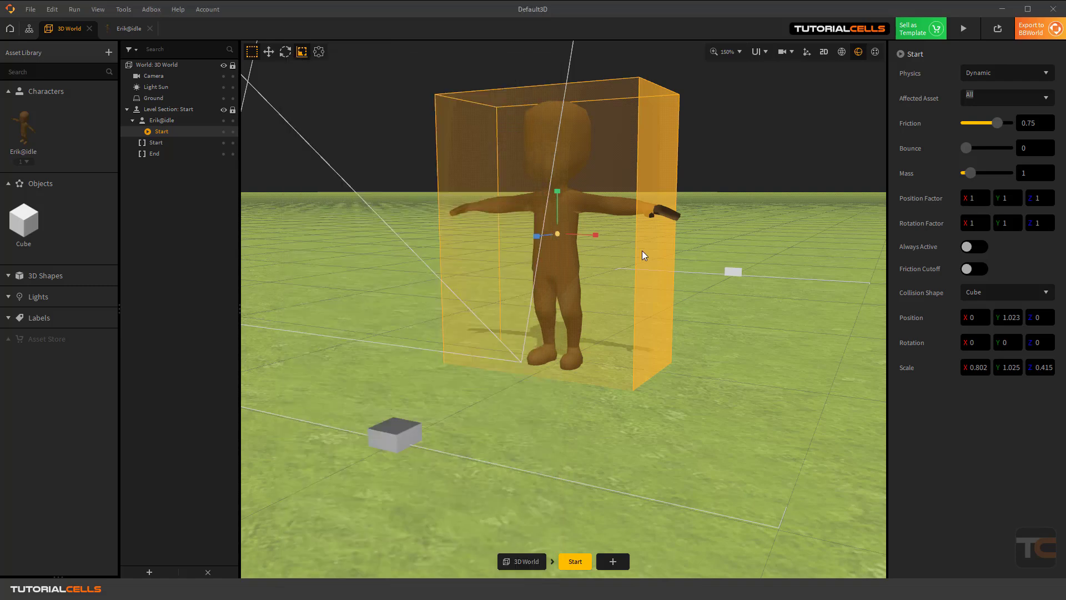
Change the collision shape to Mesh and assign the characterMedium mesh as the collision mesh.
mouse_move(641, 250)
right_down()
mouse_move(650, 283)
mouse_move(605, 284)
mouse_move(688, 250)
mouse_move(645, 238)
mouse_move(660, 244)
right_up()
key(a)
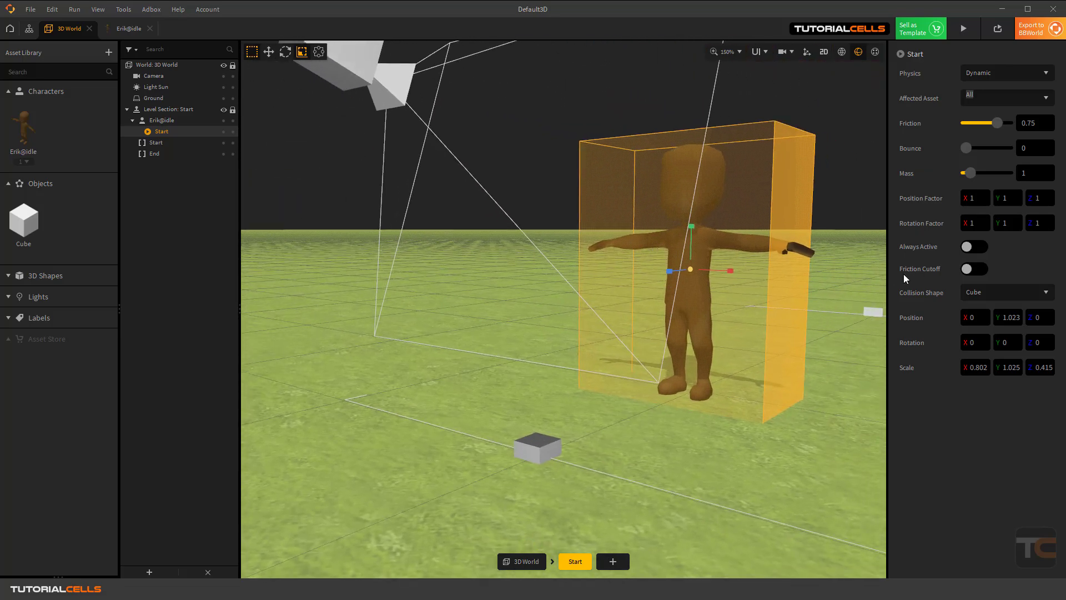
click(984, 292)
click(991, 398)
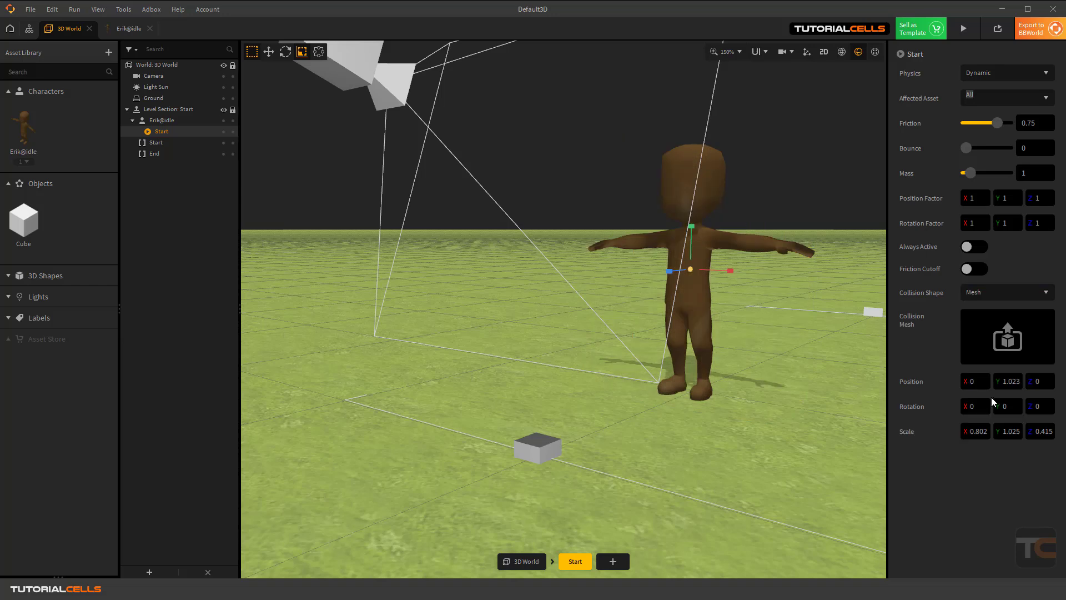
right_drag(735, 287, 814, 297)
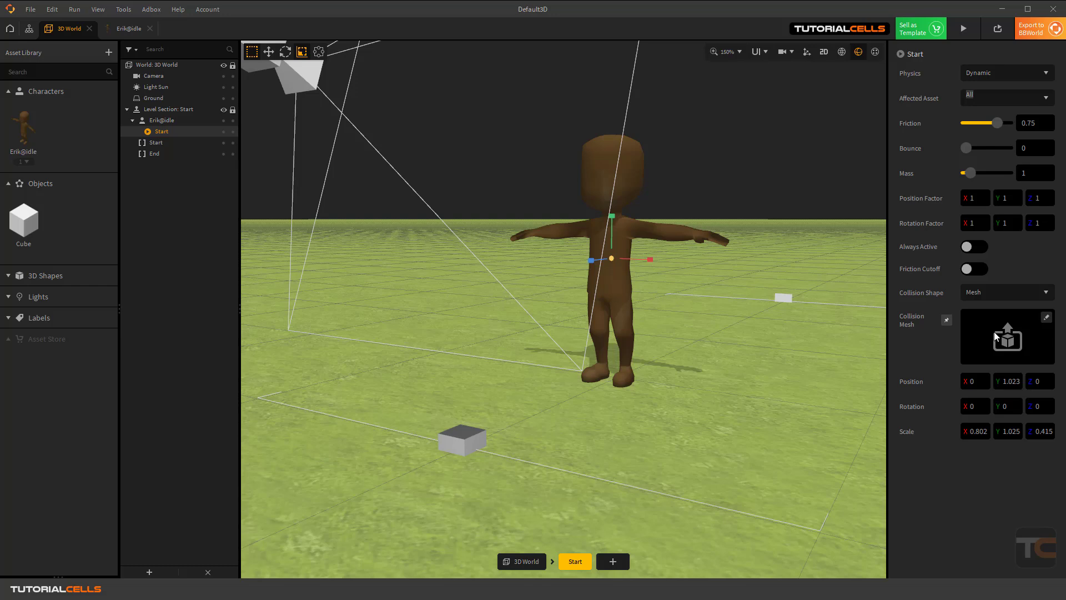
click(1046, 317)
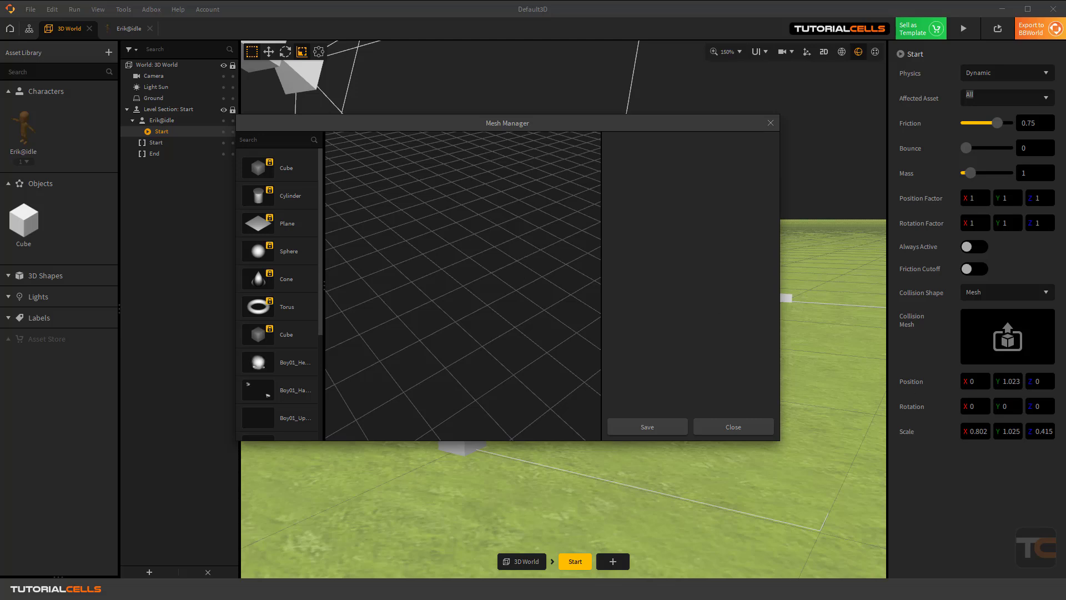
scroll(281, 322, down, 3)
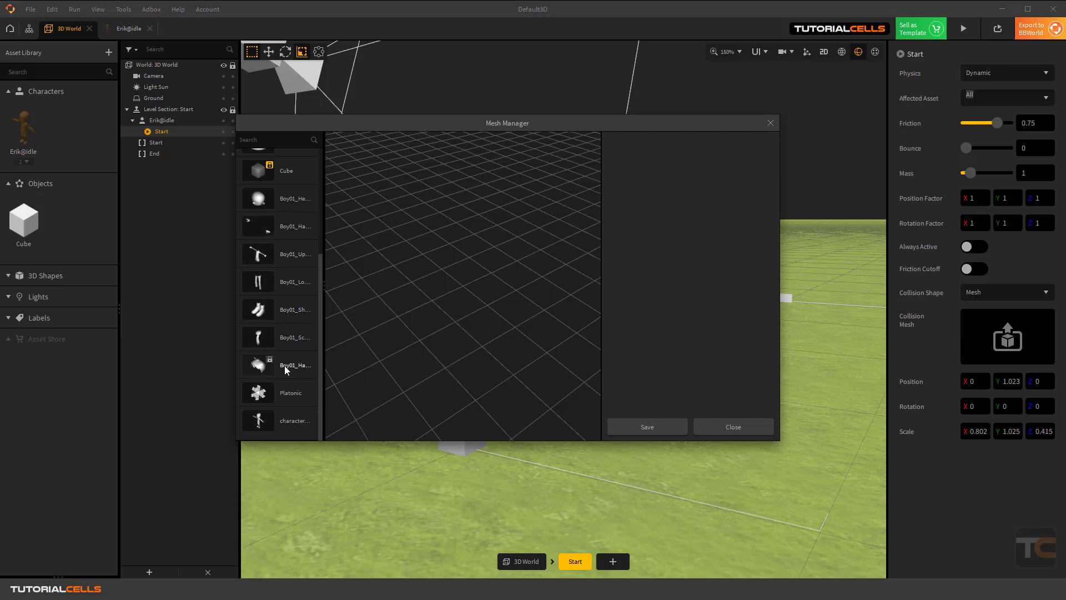
click(289, 422)
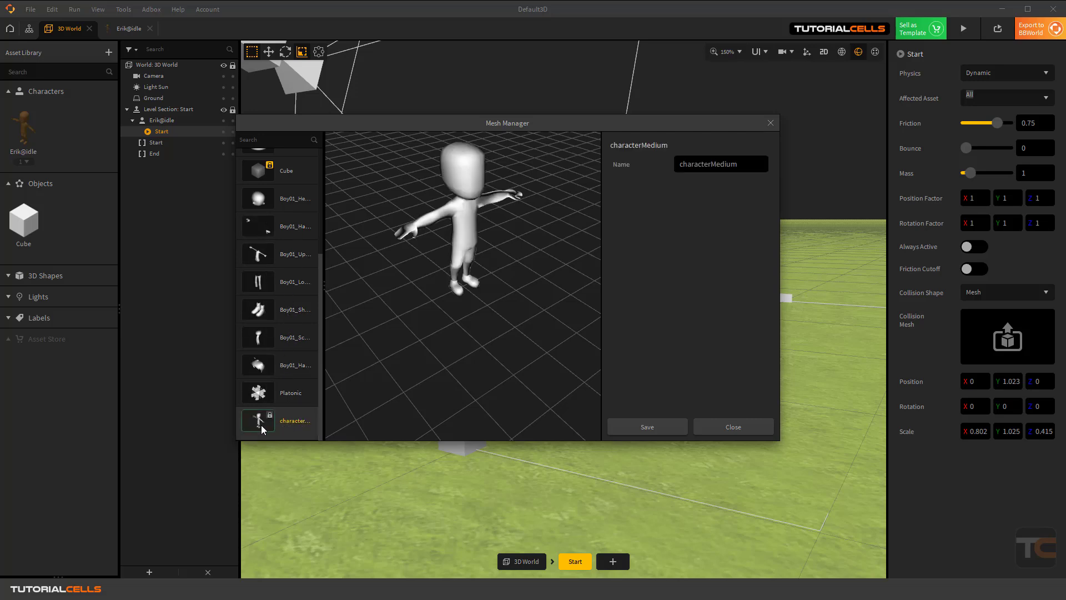
click(633, 427)
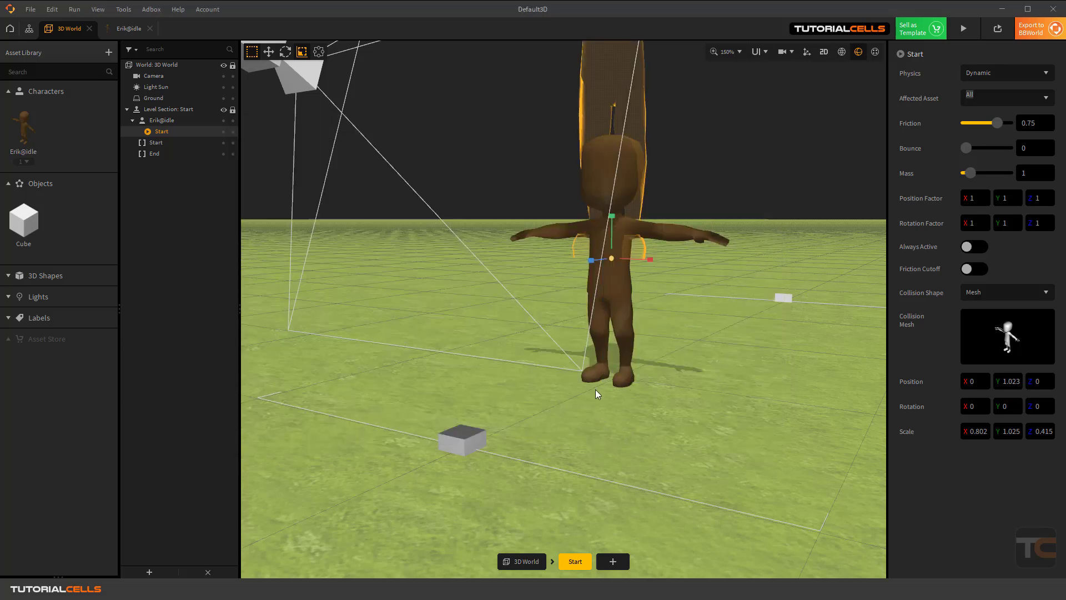
Lower the collision mesh to a Y position of about 0.92 and set its scale to 1 on all axes.
scroll(628, 181, down, 2)
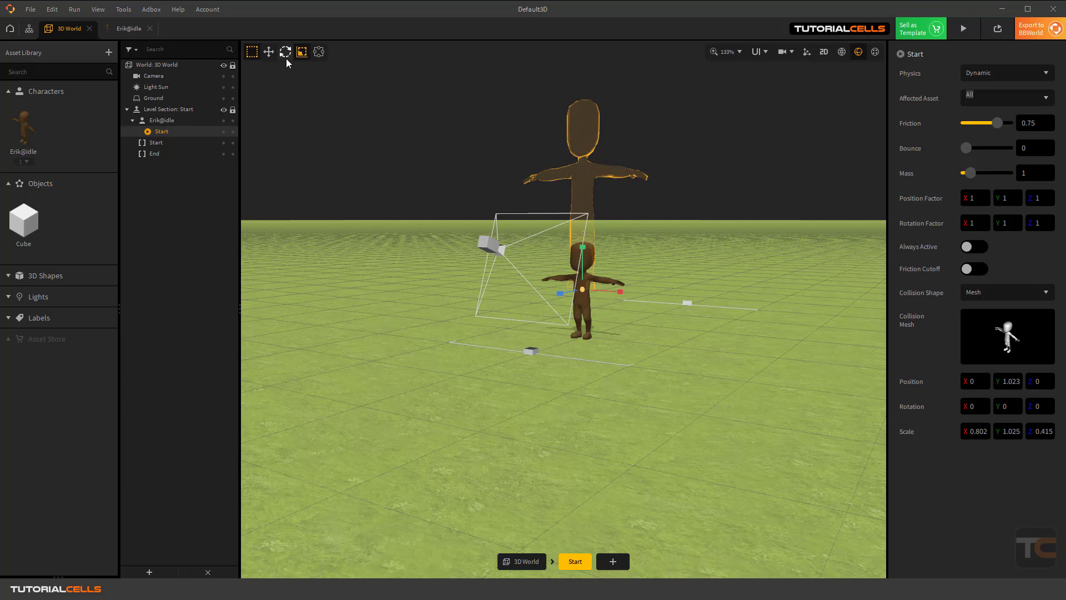
click(269, 52)
drag(589, 251, 582, 249)
double_click(979, 432)
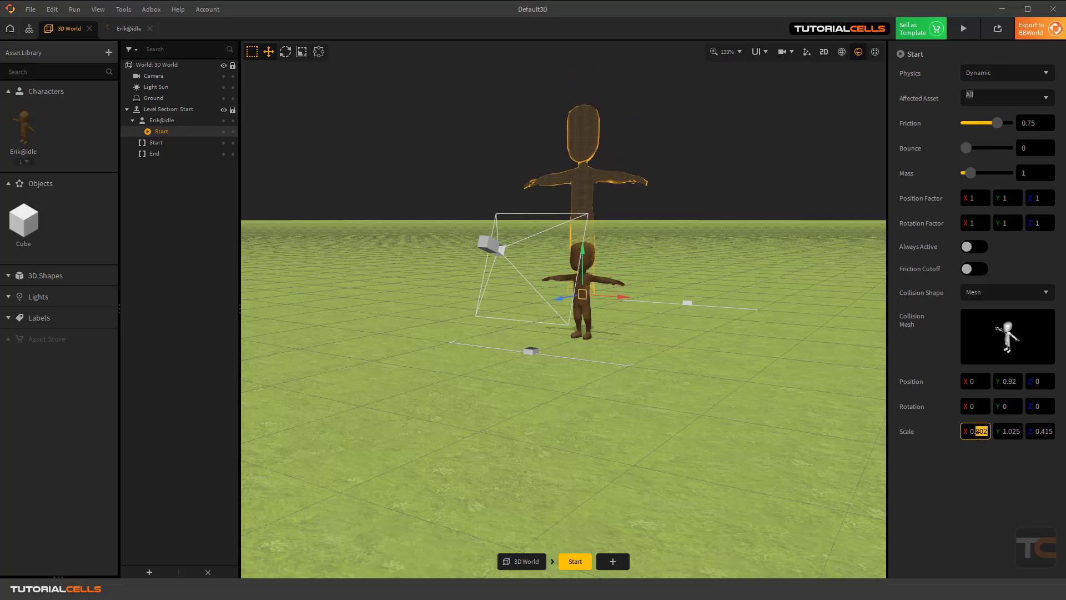
drag(986, 432, 969, 441)
key(Tab)
text(1)
key(Tab)
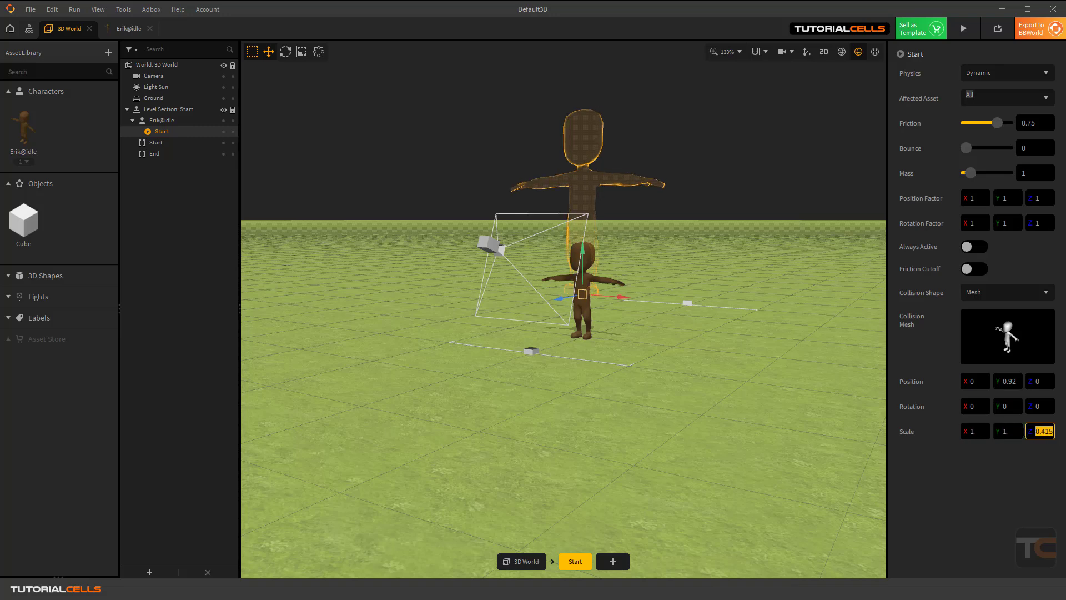
text(1)
click(911, 453)
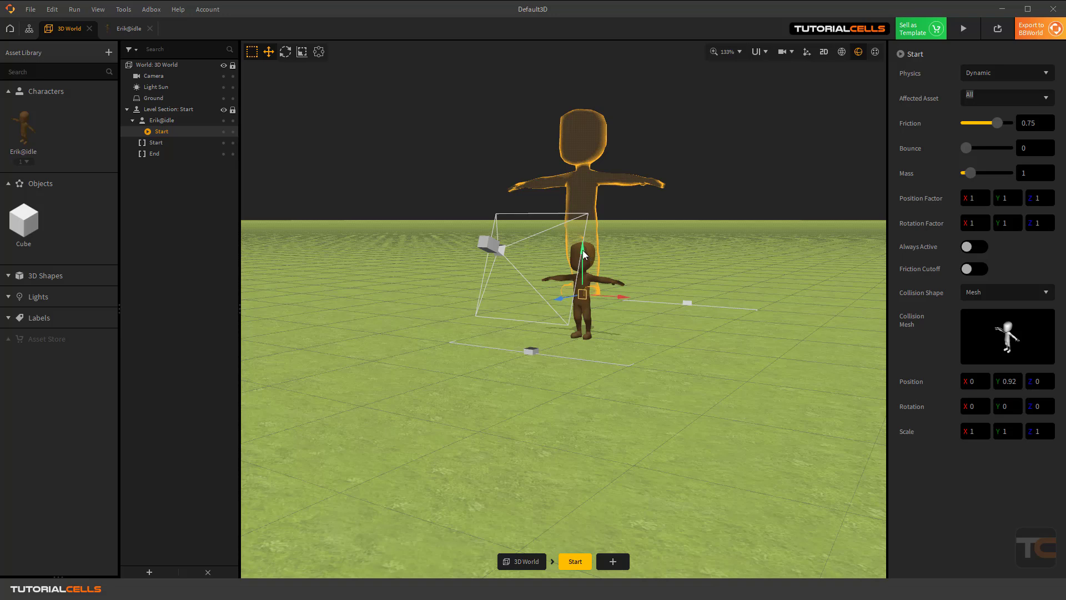
Scale the collision mesh uniformly to about 0.53 and align it with the character at a Y position of about 0.011.
drag(582, 250, 590, 299)
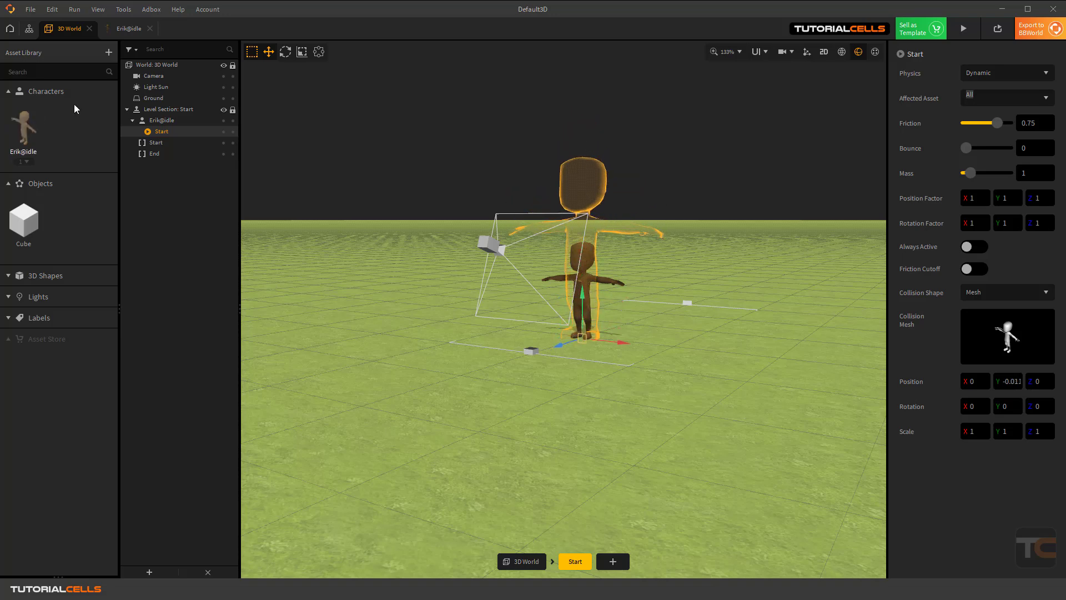
click(302, 52)
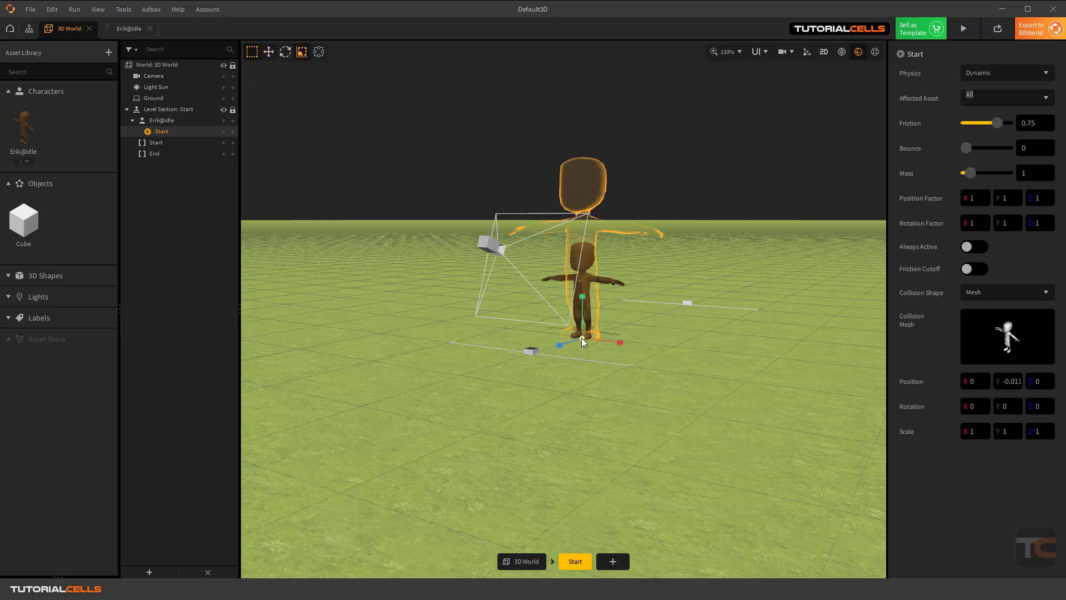
drag(581, 338, 552, 376)
scroll(629, 303, up, 5)
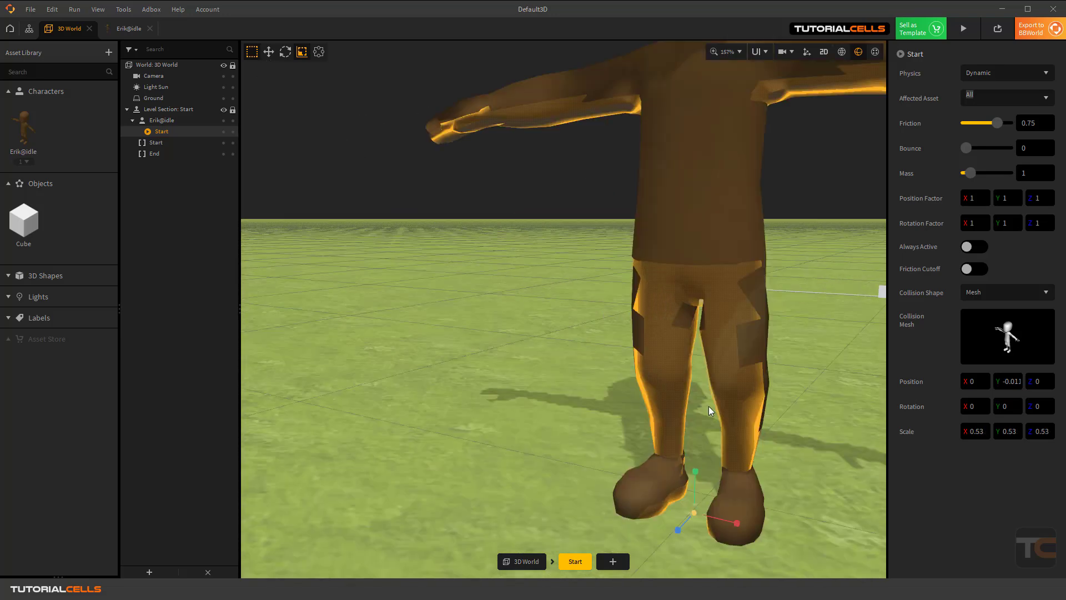
scroll(710, 411, down, 5)
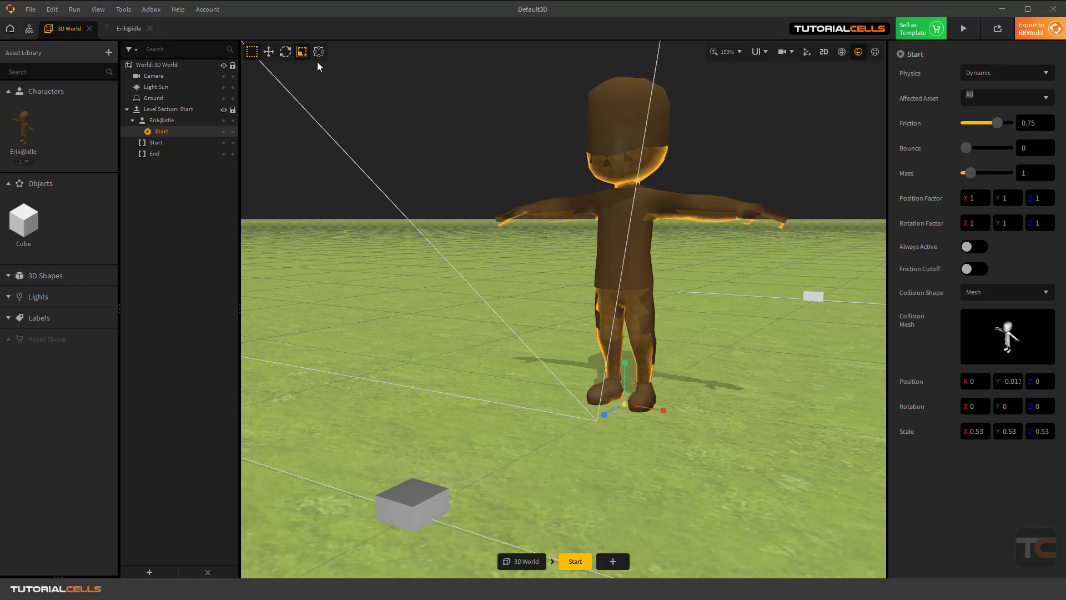
click(269, 52)
drag(628, 365, 626, 360)
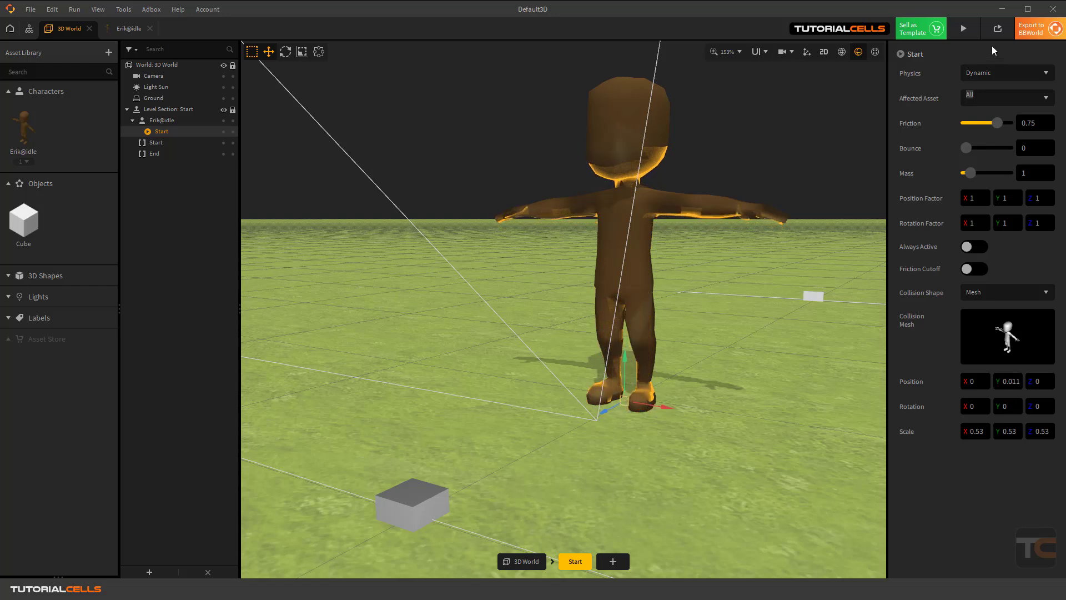
Preview the character with its collision mesh and raise Erik@idle slightly above the ground in object mode.
click(963, 29)
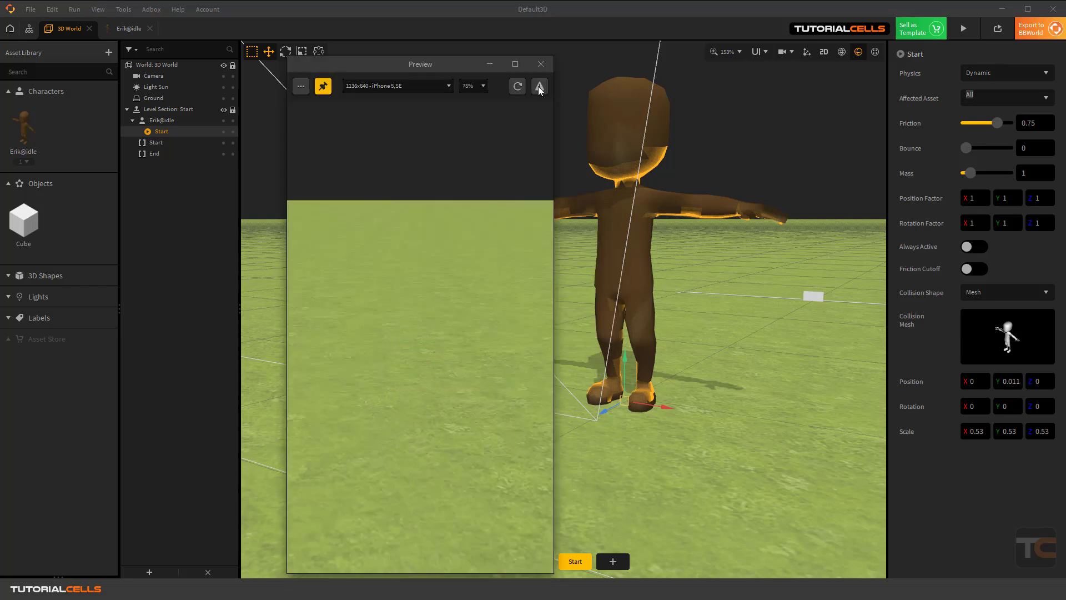
click(539, 66)
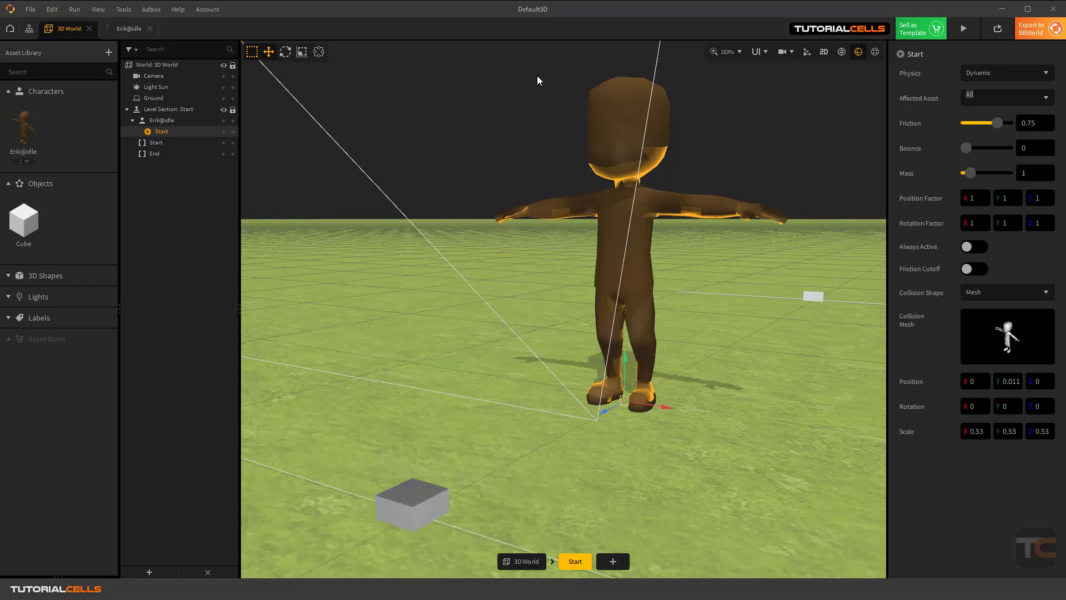
click(841, 52)
click(611, 315)
scroll(613, 328, down, 5)
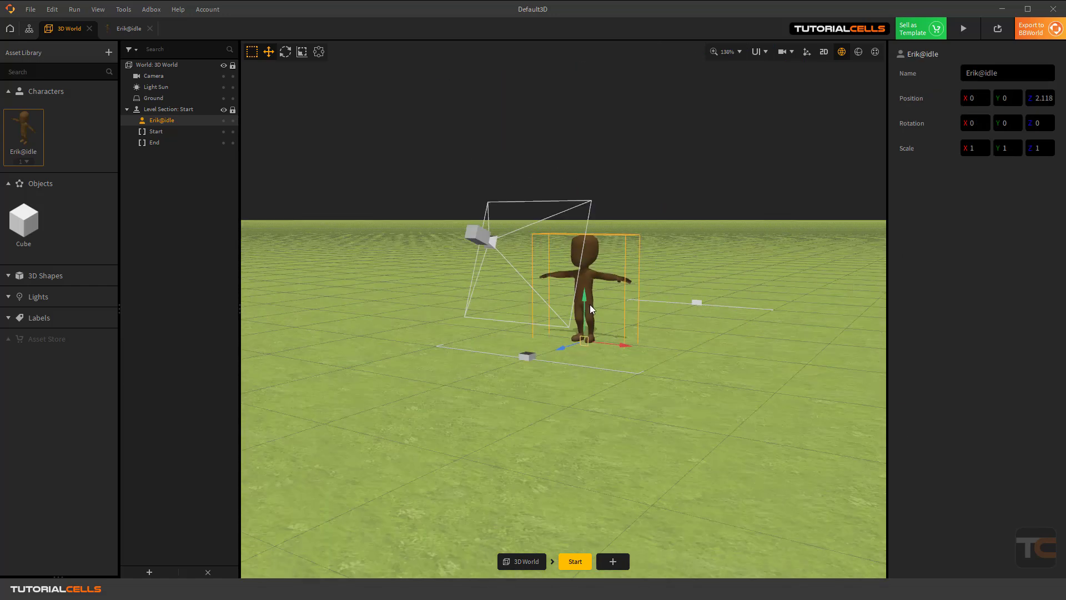
drag(589, 305, 588, 288)
Set the world's ground type to No Ground.
click(694, 288)
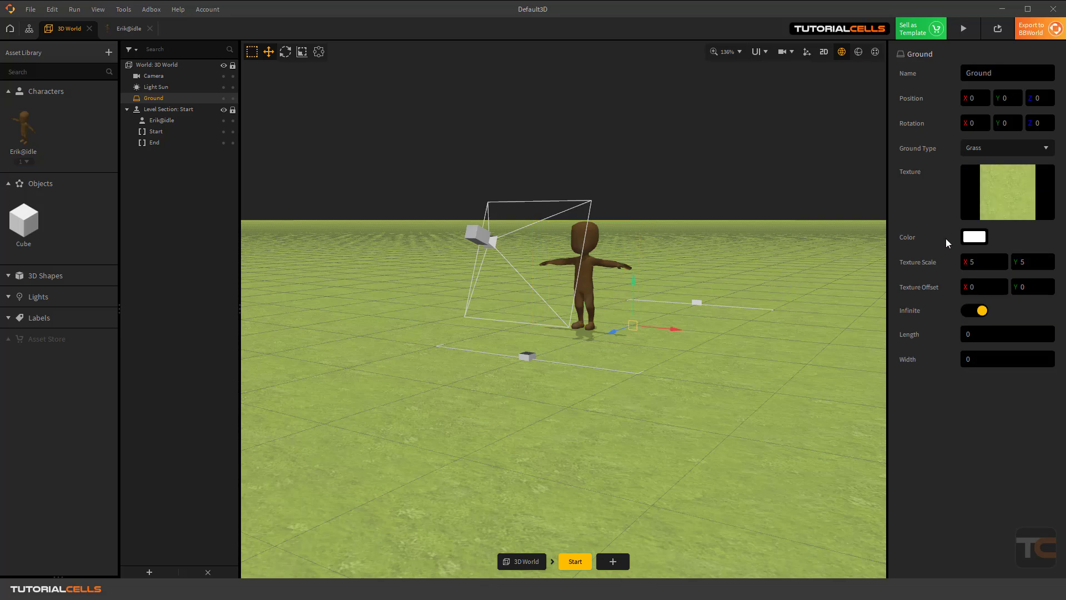
click(997, 148)
click(992, 171)
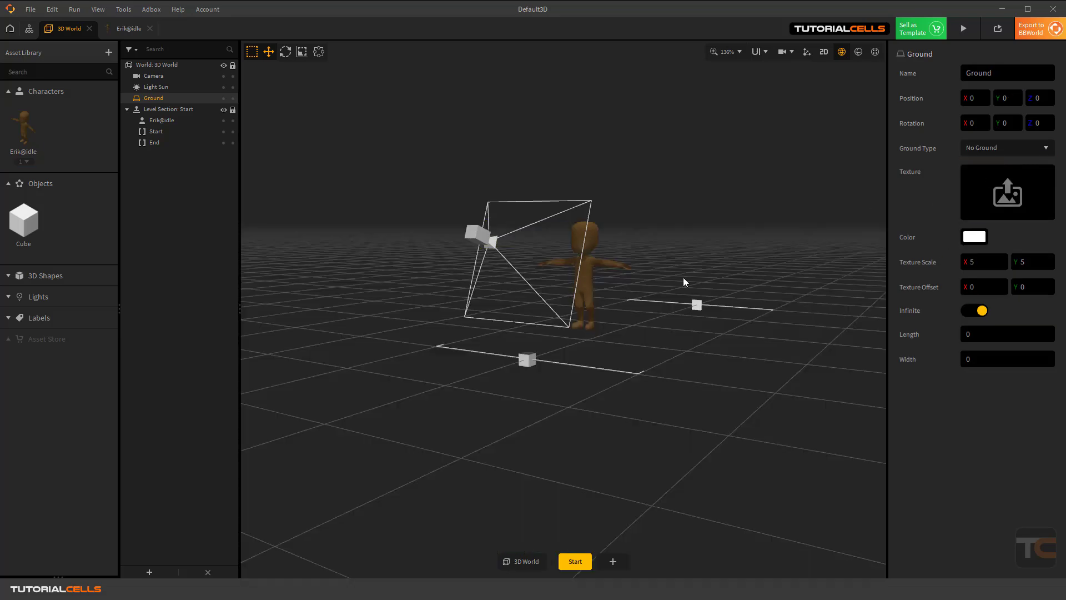
Place a Cube beneath the character and scale it into a flat platform of about 3.387 in X, 0.04 in Y and 5.467 in Z.
drag(23, 222, 584, 333)
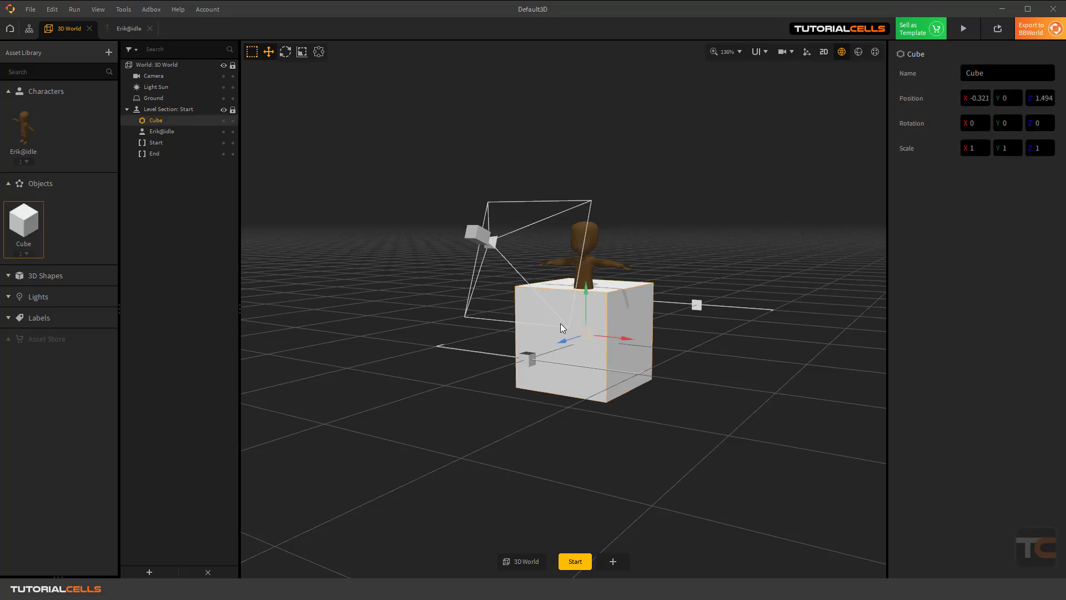
click(302, 51)
shift+click(584, 288)
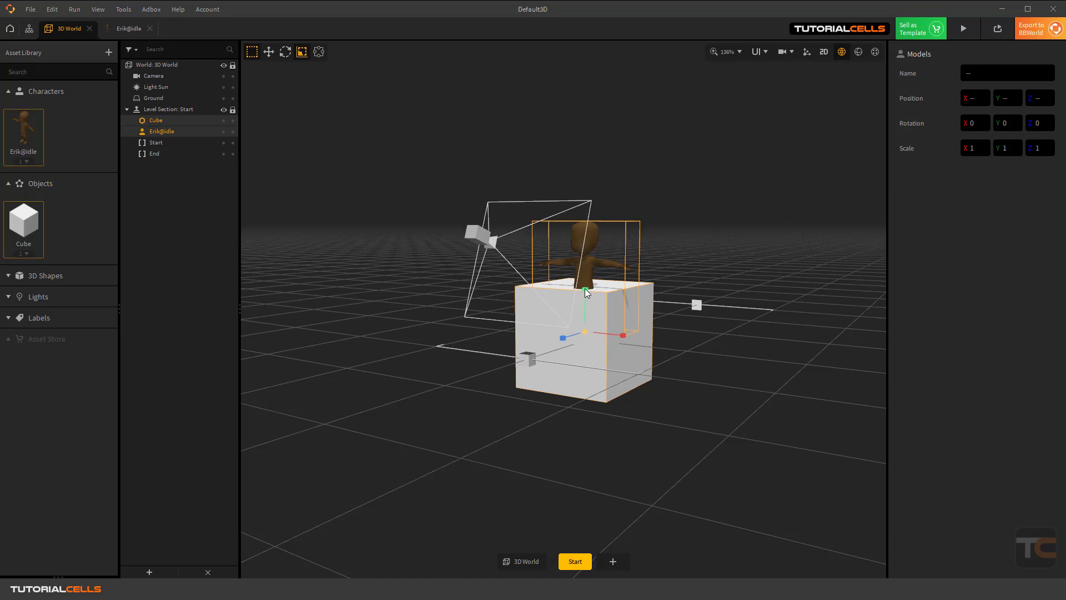
click(585, 301)
drag(585, 301, 683, 342)
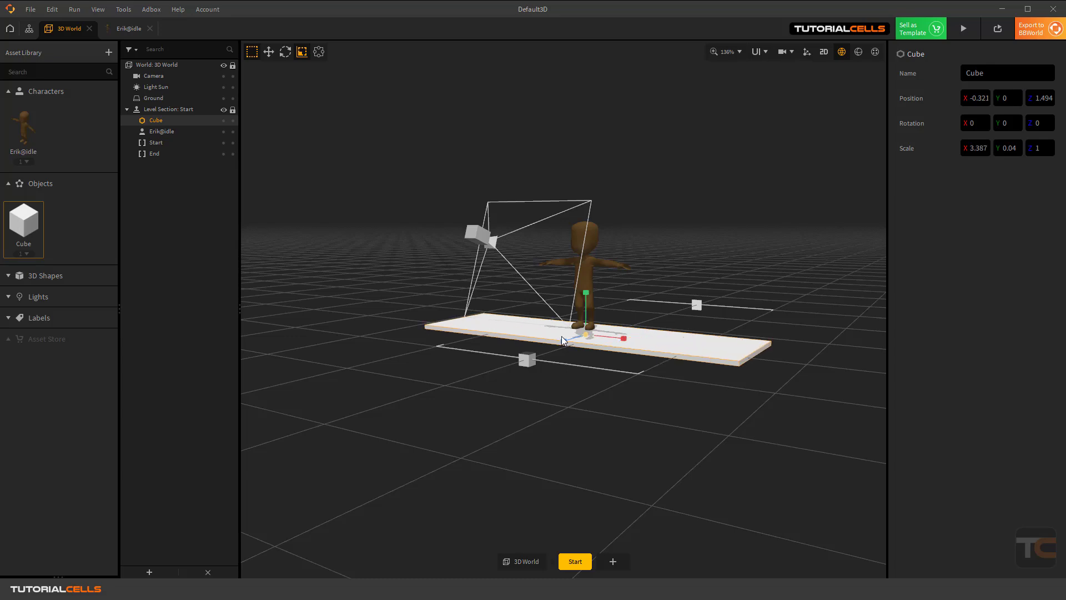
drag(564, 340, 474, 393)
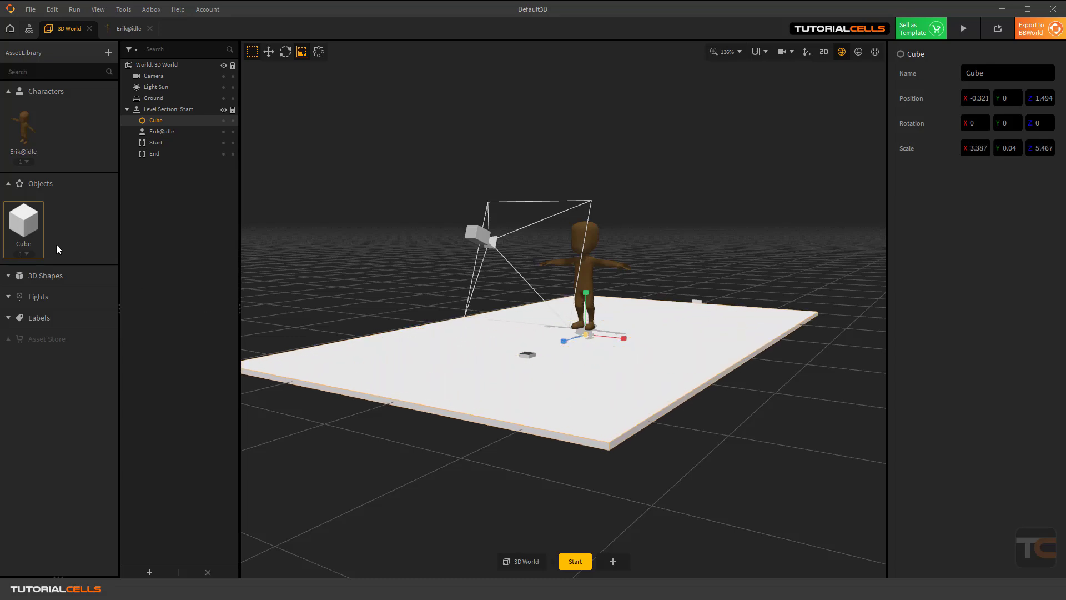
Make the Cube asset's physics Static with a friction of 1 and preview the character on the platform.
click(24, 222)
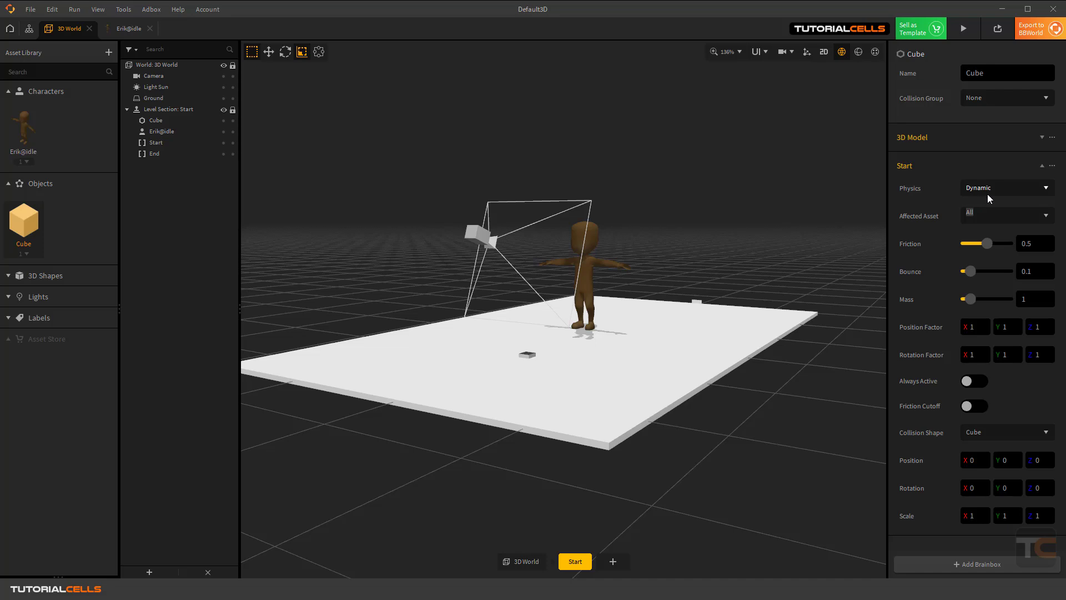
click(1007, 189)
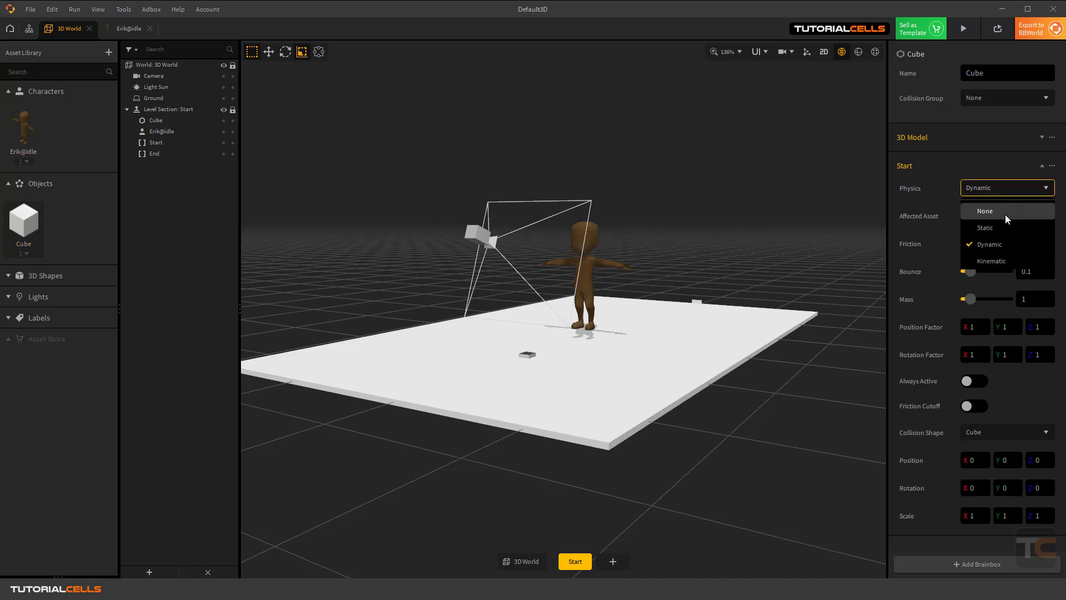
click(998, 227)
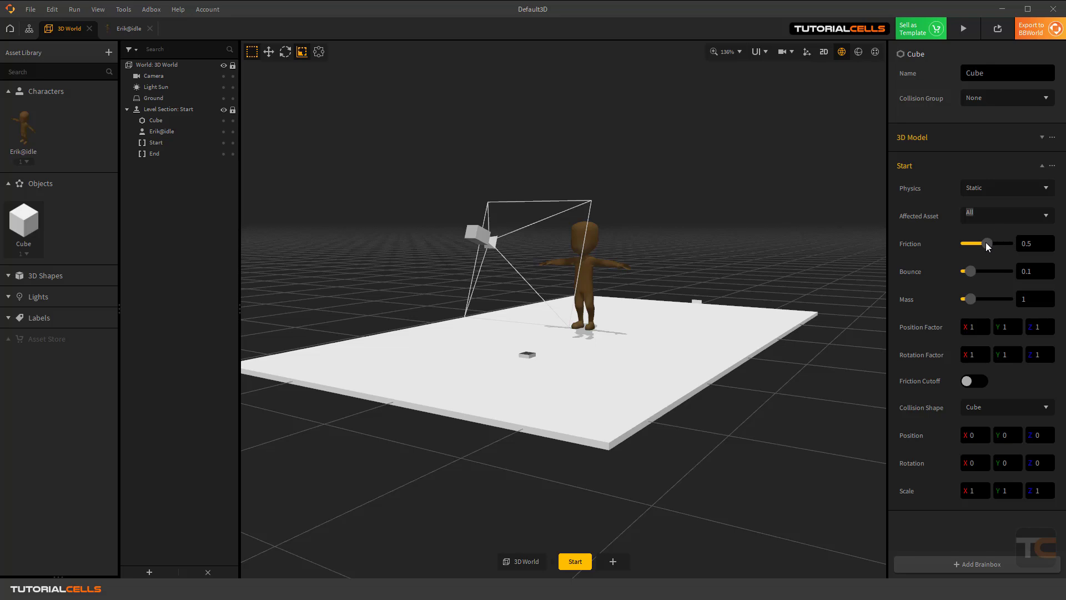
drag(987, 243, 1002, 243)
click(963, 28)
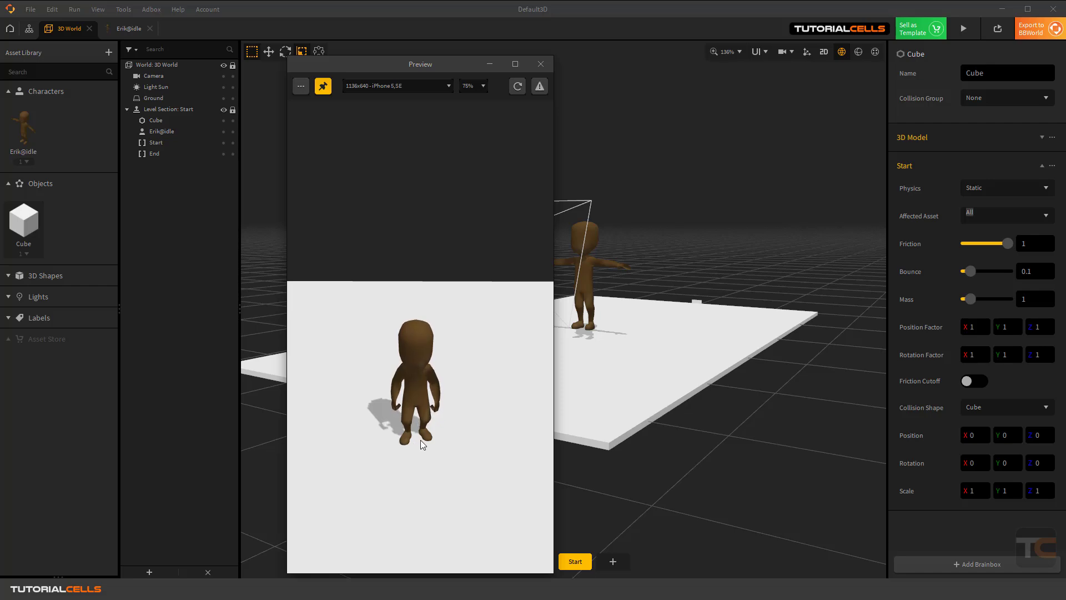
click(540, 64)
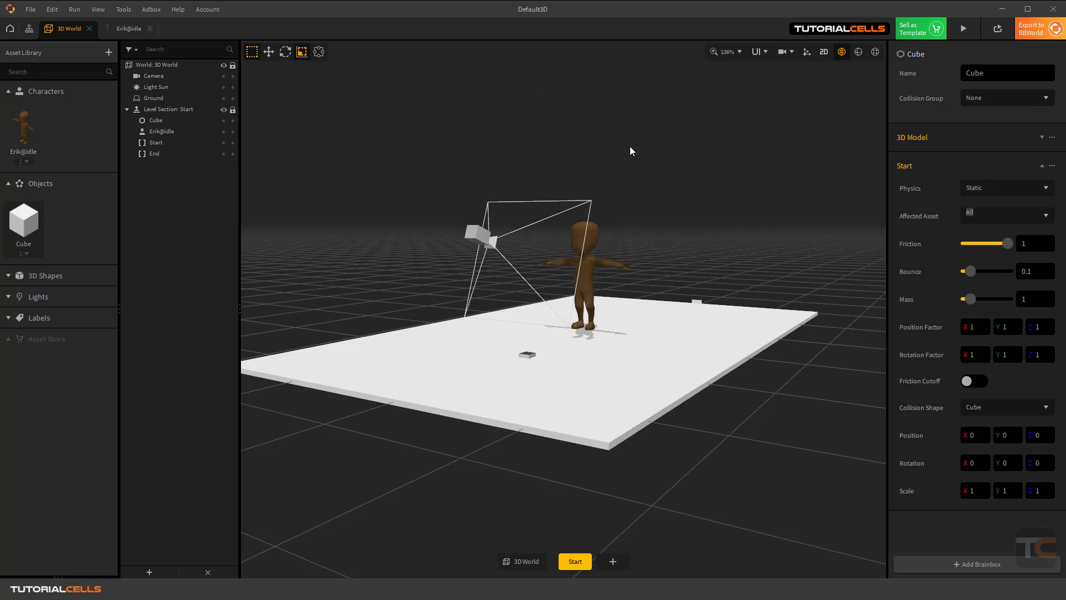
Lower the Erik@idle character to a Y position of about 0.042 on the platform and preview how it stands.
click(29, 125)
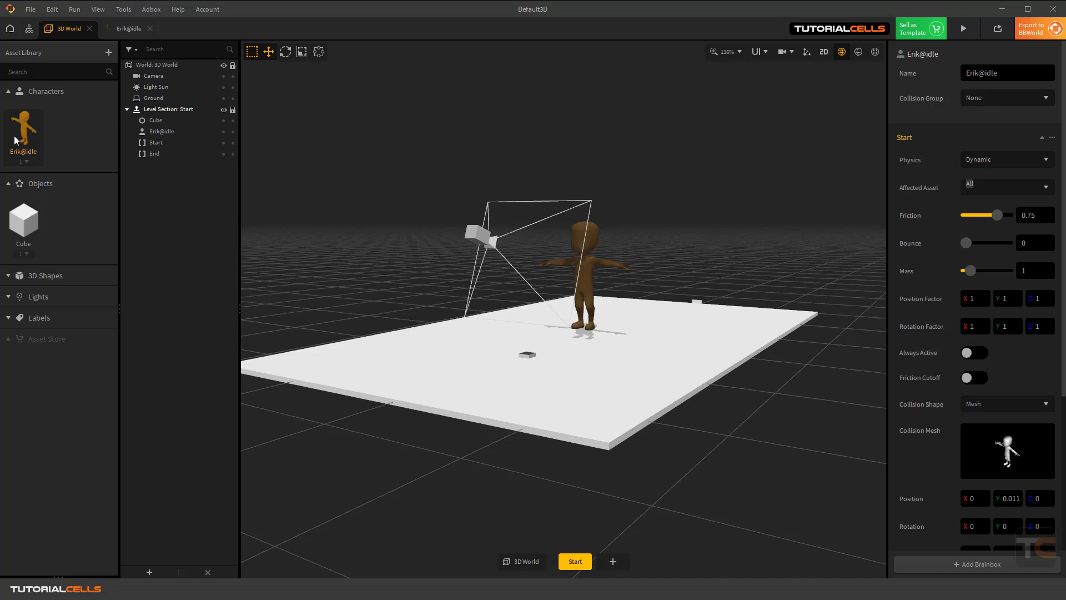
click(585, 274)
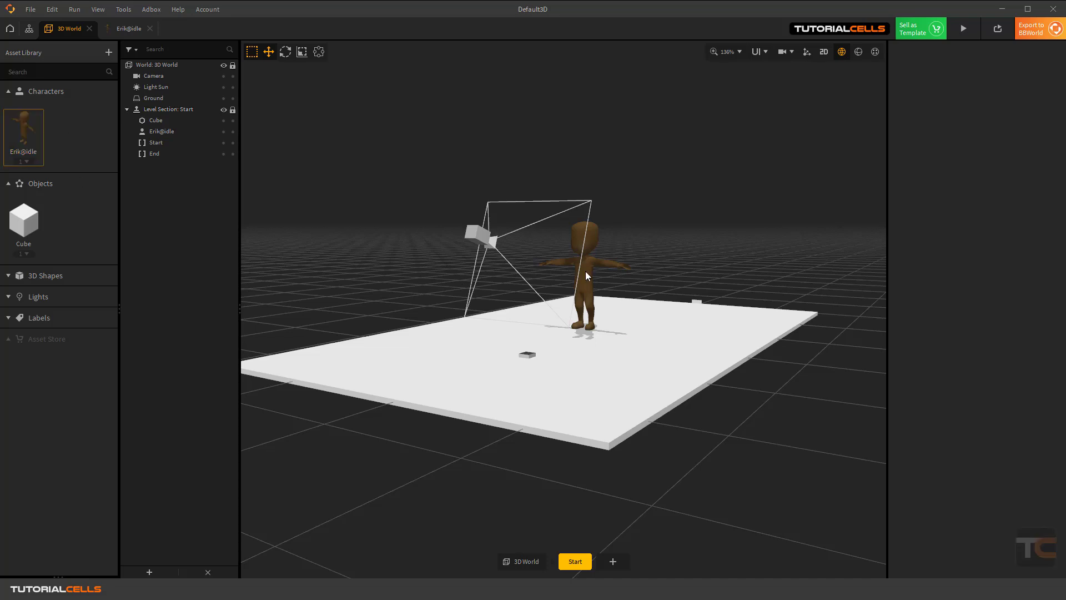
drag(583, 285, 584, 297)
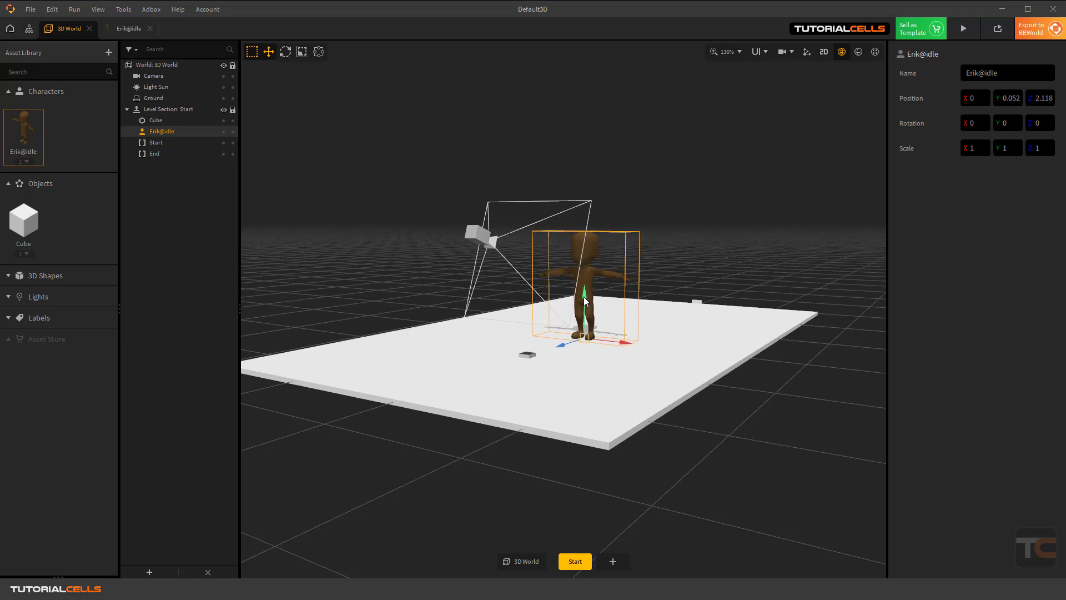
click(963, 29)
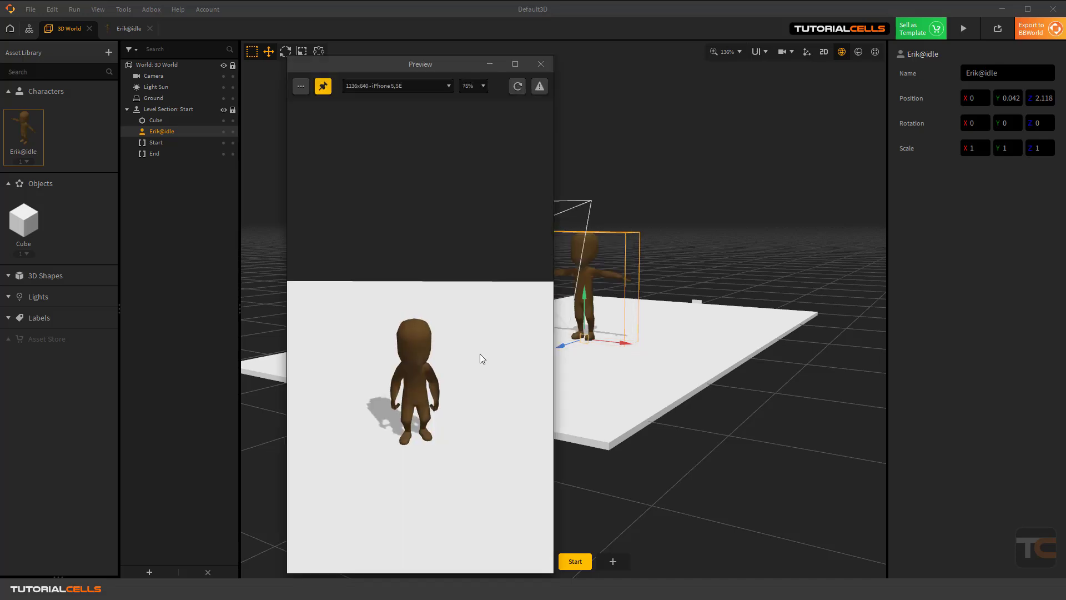
click(540, 63)
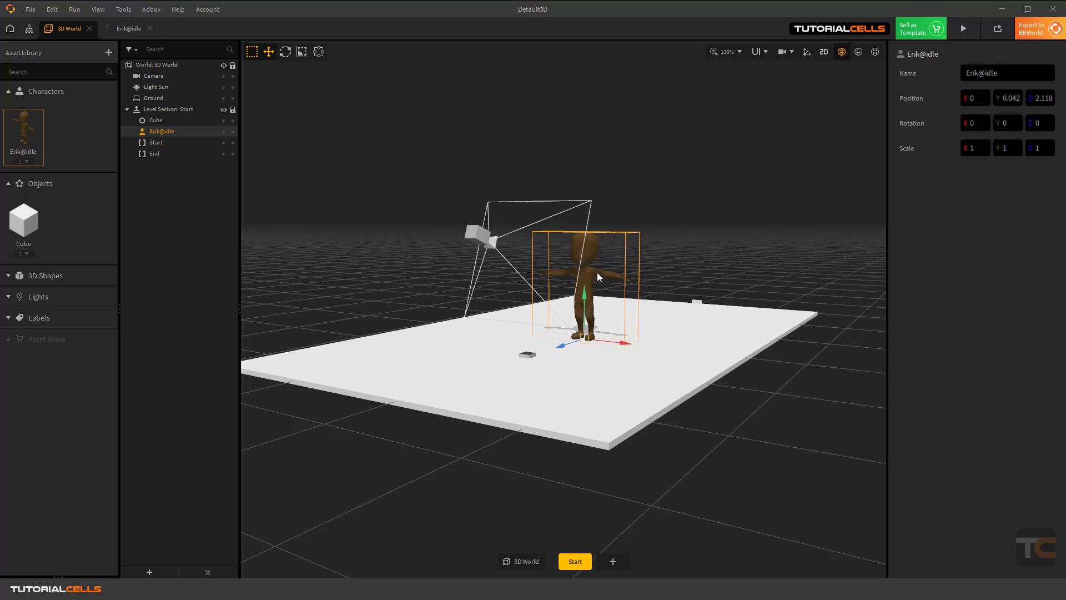